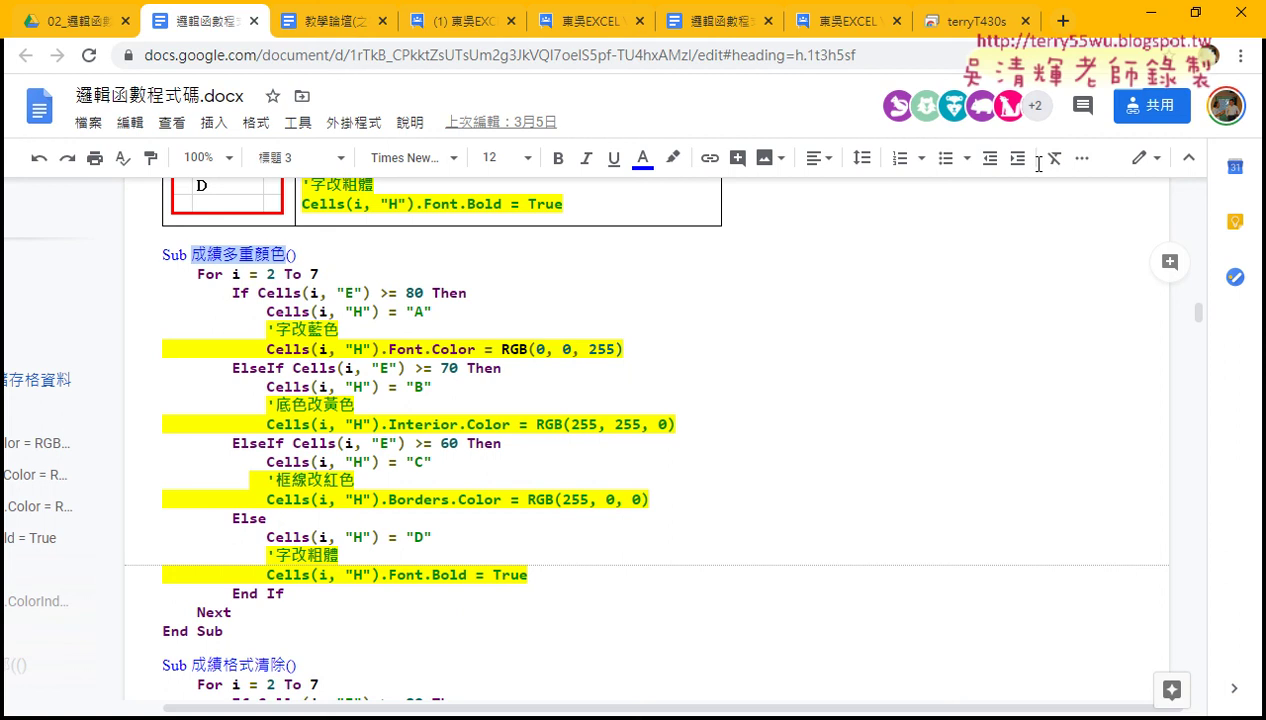
Step: Highlight the grade A line and the RGB(0, 0, 255) font colour line in the 成績多重顏色 code
left_click(417, 349)
left_click_drag(635, 349, 160, 349)
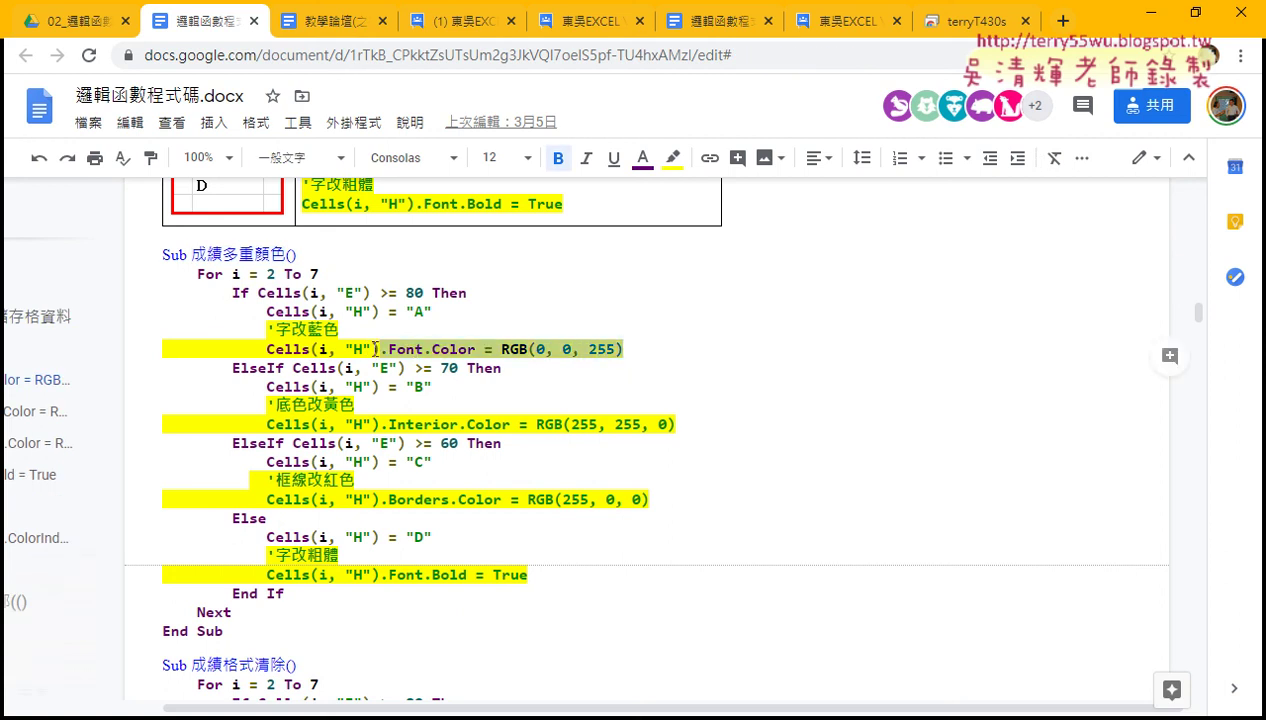
left_click(440, 311)
left_click_drag(443, 311, 152, 311)
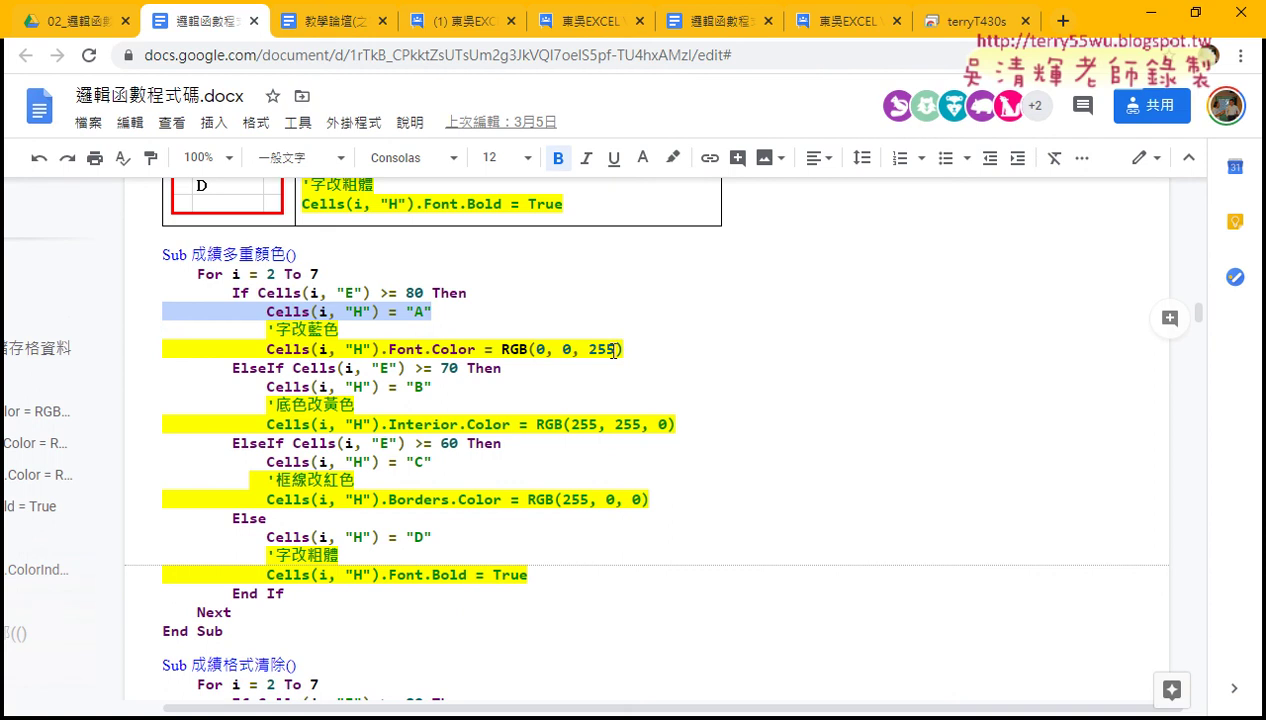
left_click_drag(648, 349, 152, 349)
left_click_drag(461, 313, 160, 311)
Step: Fill column H with colour-coded grades via 成績多重顏色, then clear them with 清除
left_click(1150, 12)
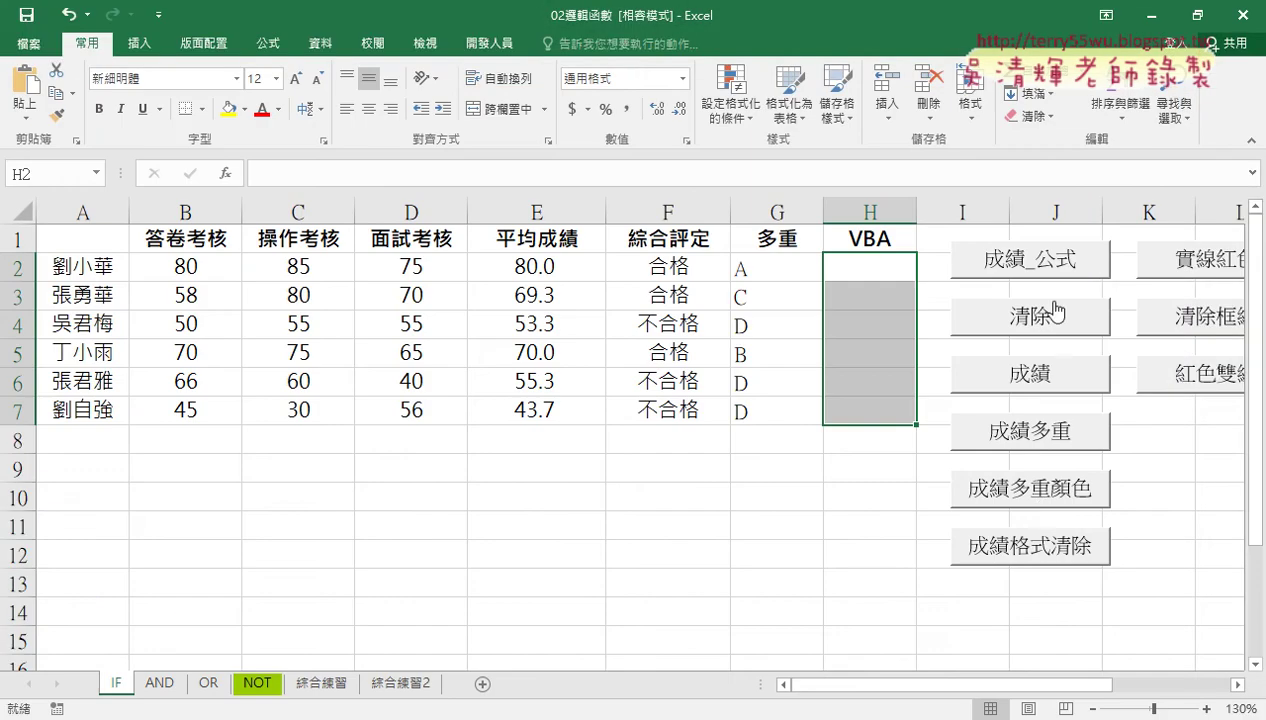
left_click(1047, 497)
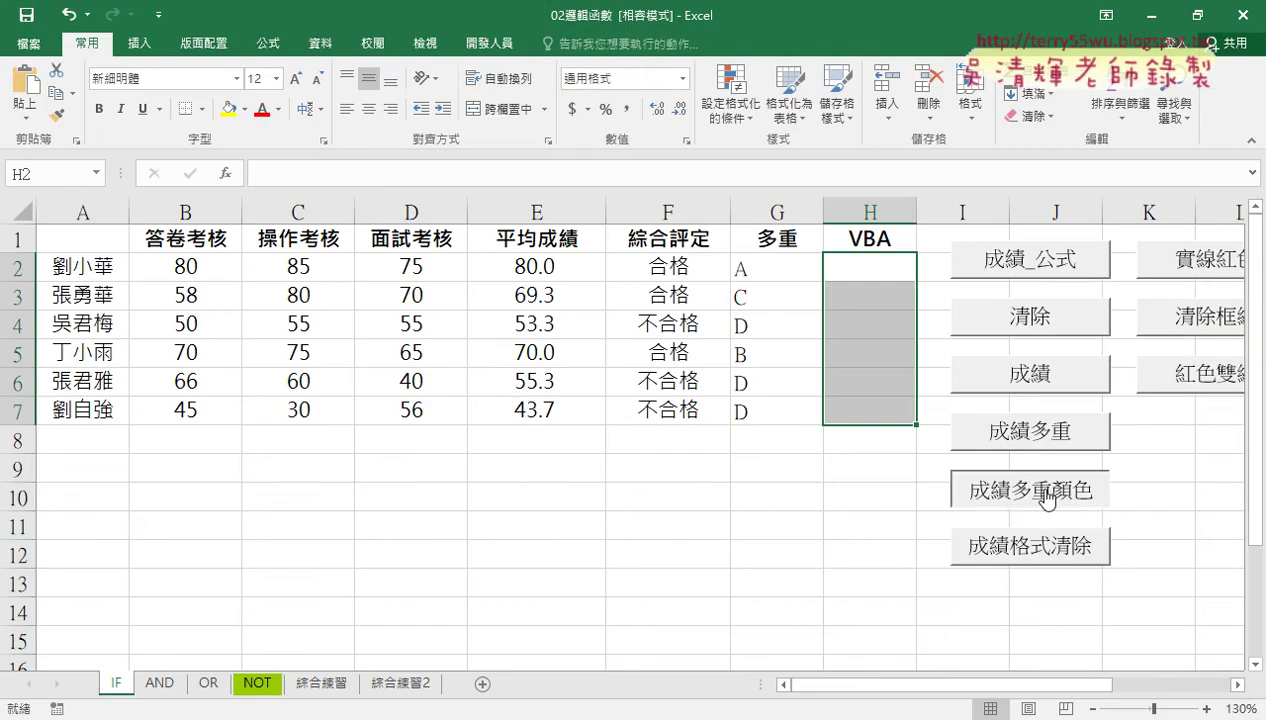
left_click(752, 522)
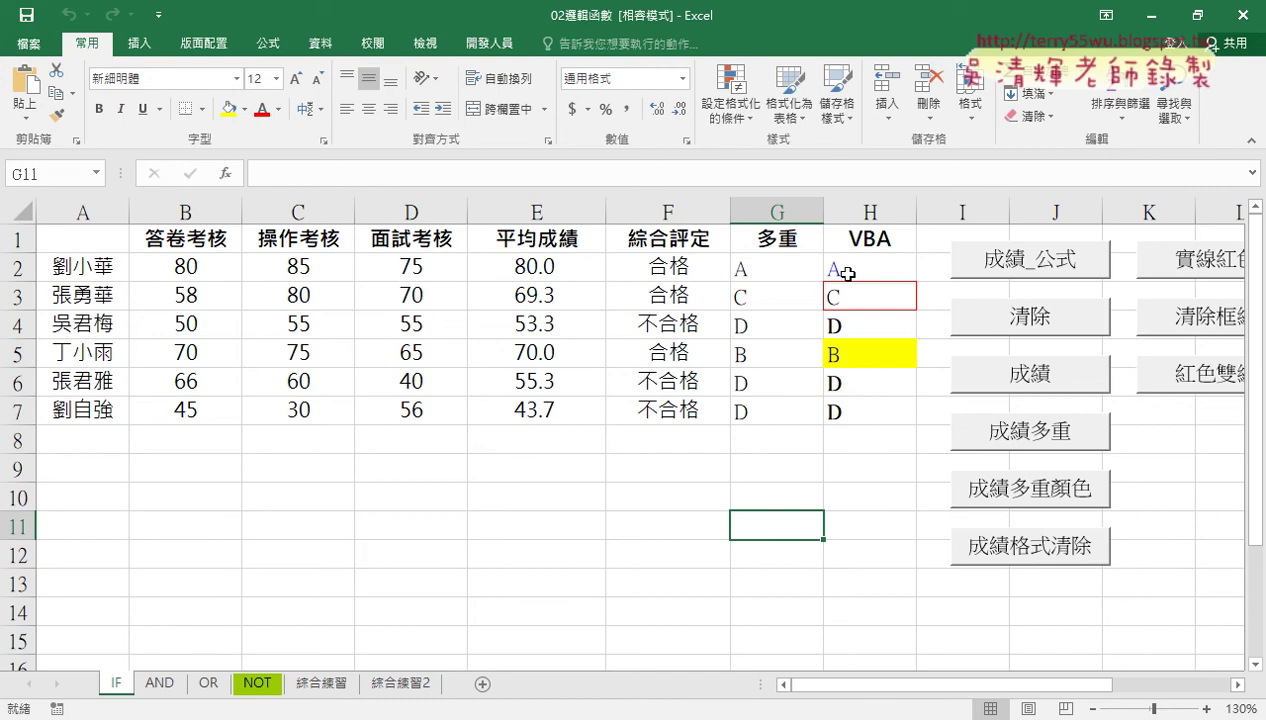
left_click(1015, 552)
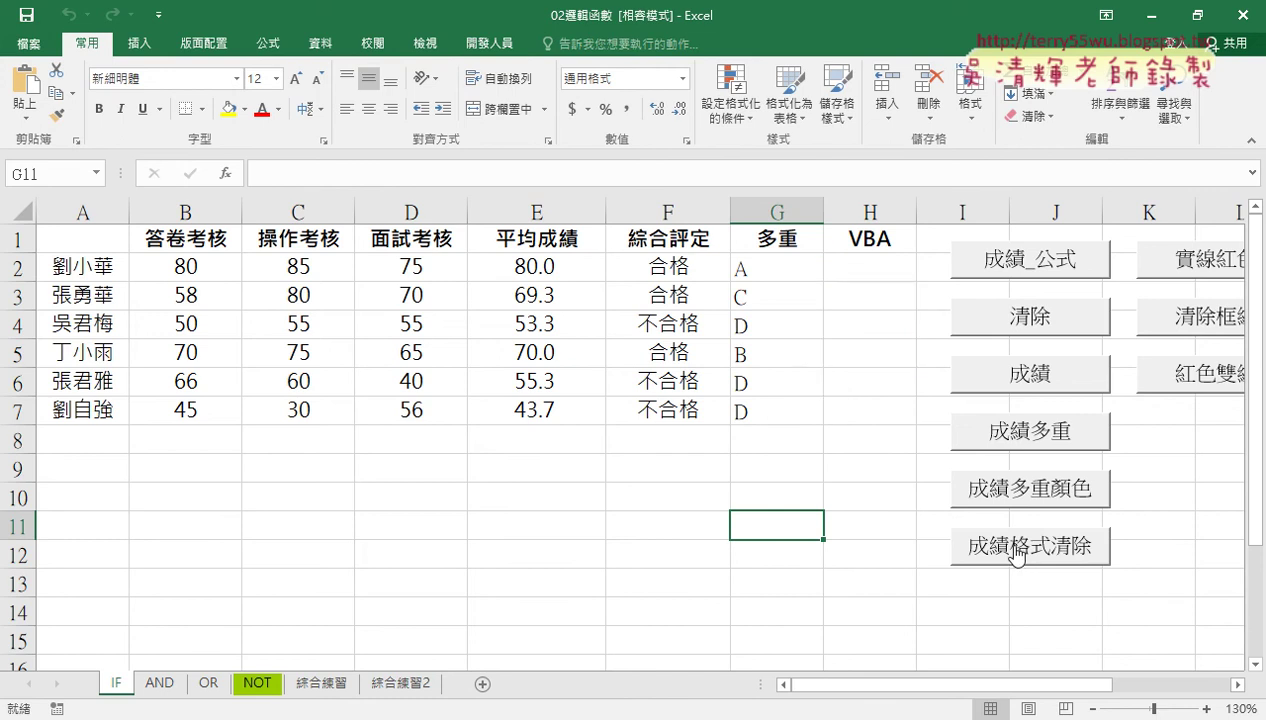
left_click(1022, 492)
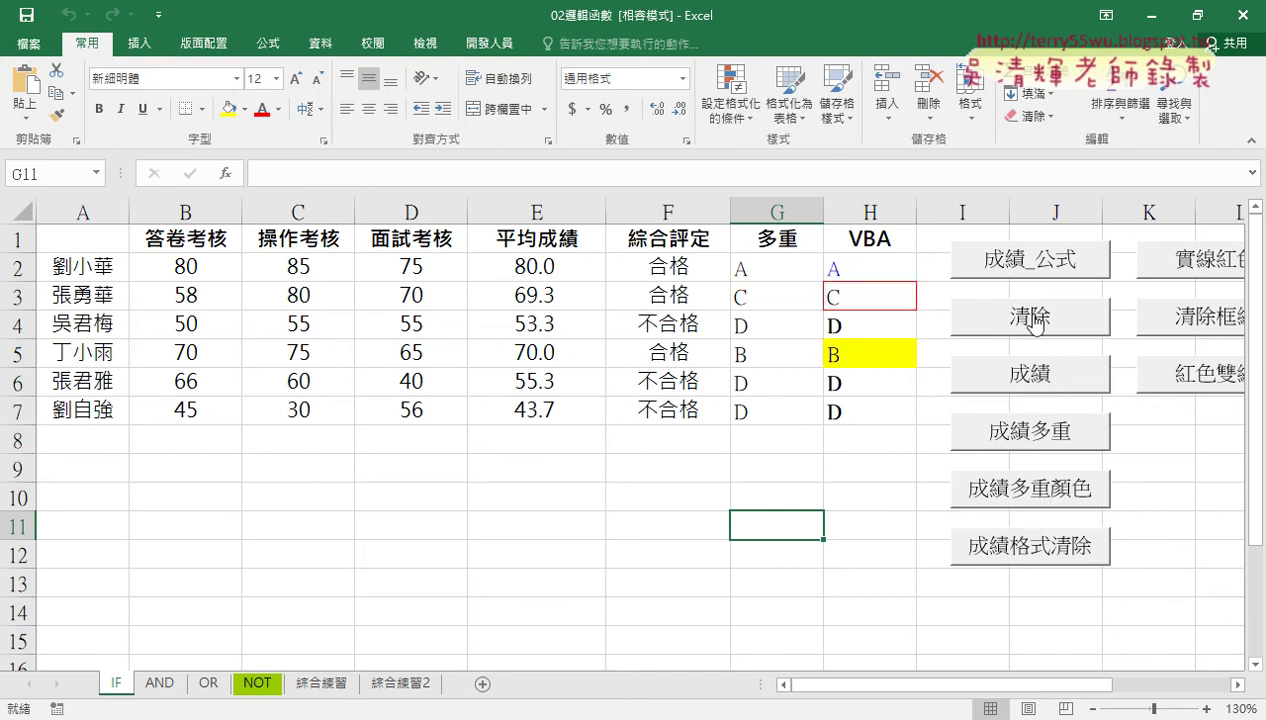
Step: Test 成績格式清除, refill the grades, and open the macro code in the VBA editor
left_click(1036, 323)
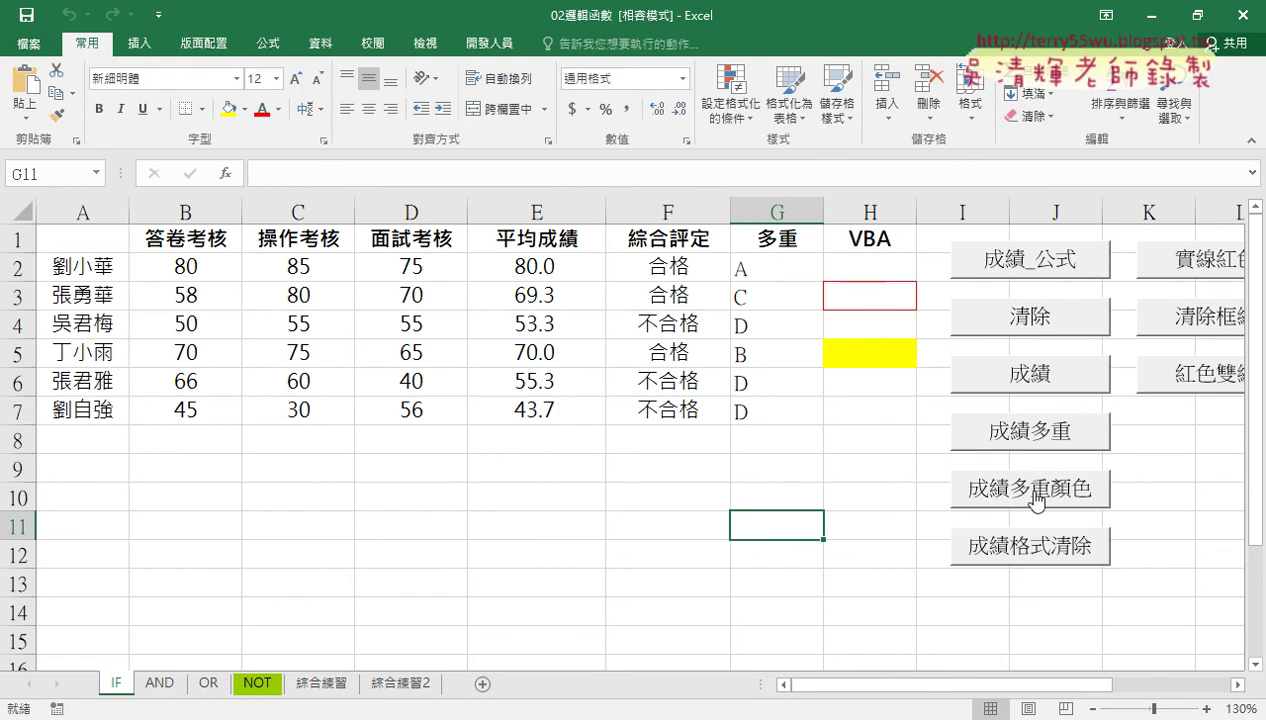
left_click(1030, 546)
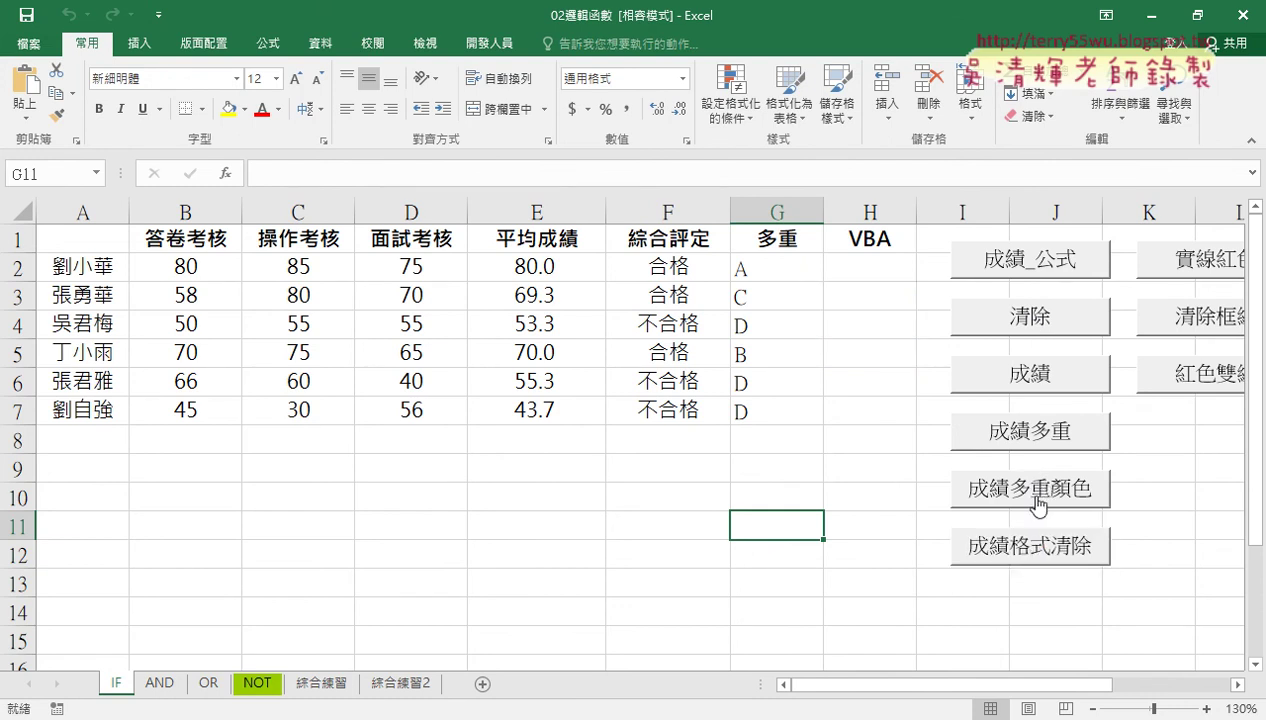
left_click(1038, 505)
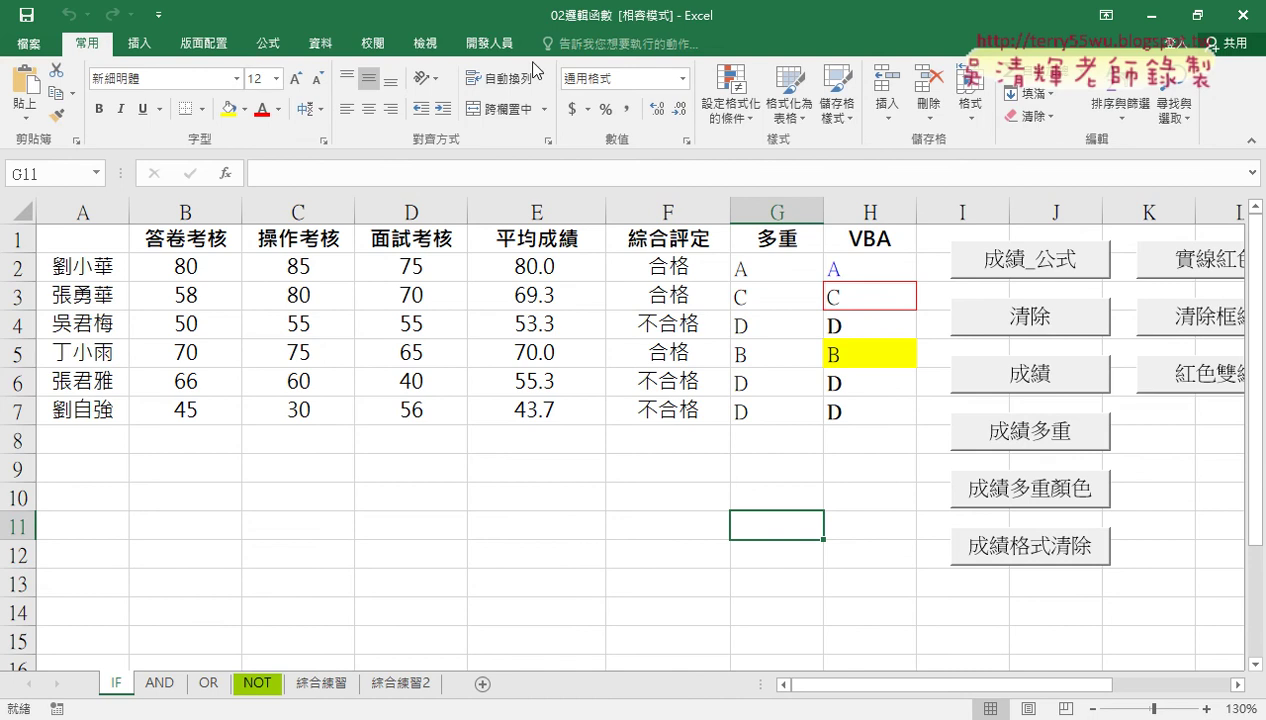
left_click(489, 43)
left_click(35, 88)
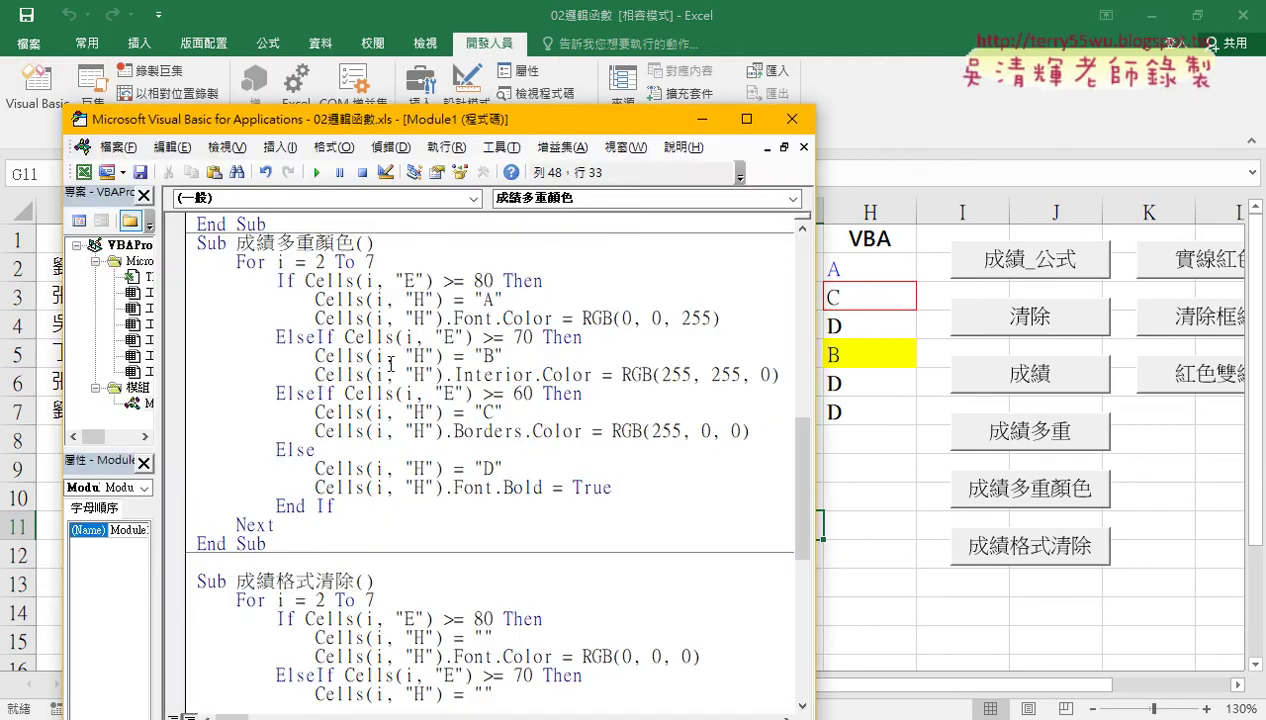
Step: Delete the existing Sub 成績格式清除 macro
left_click_drag(355, 581, 237, 581)
right_click(264, 582)
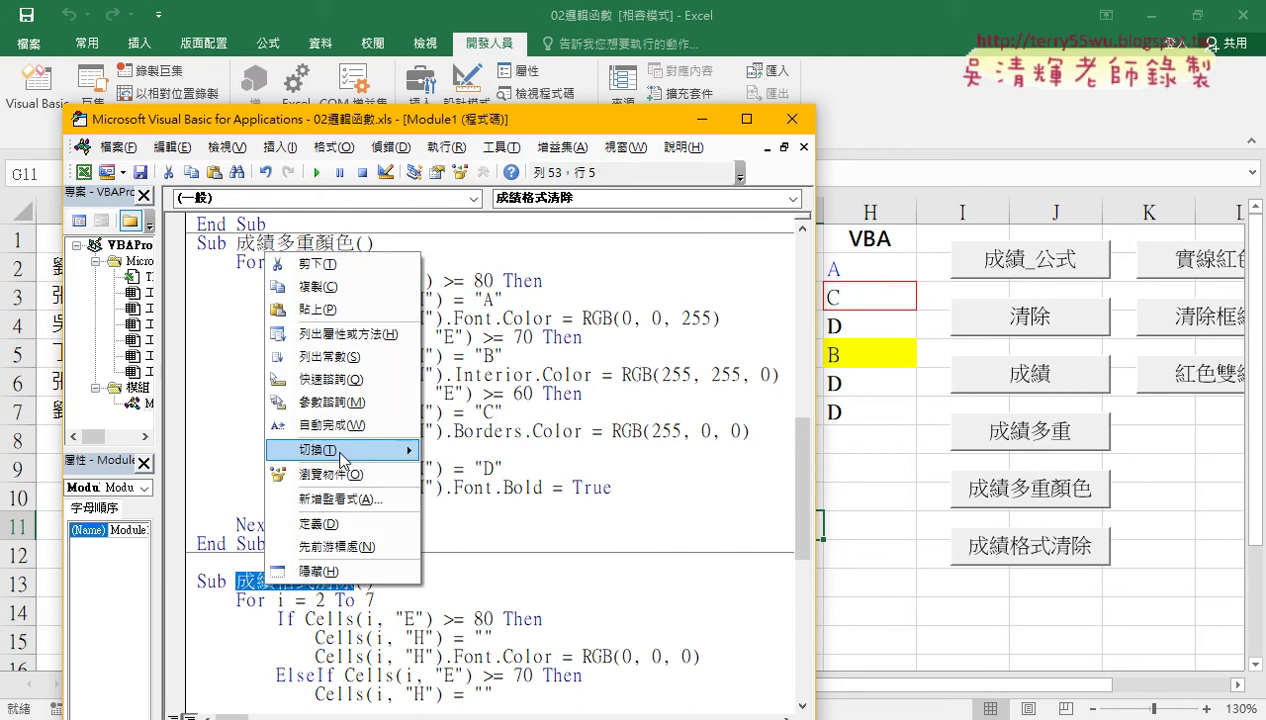
key("Escape")
scroll(300, 450, "down", 4)
scroll(300, 450, "down", 1)
mouse_move(266, 600)
left_mouse_down()
mouse_move(211, 455)
mouse_move(184, 305)
left_mouse_up()
key("Delete")
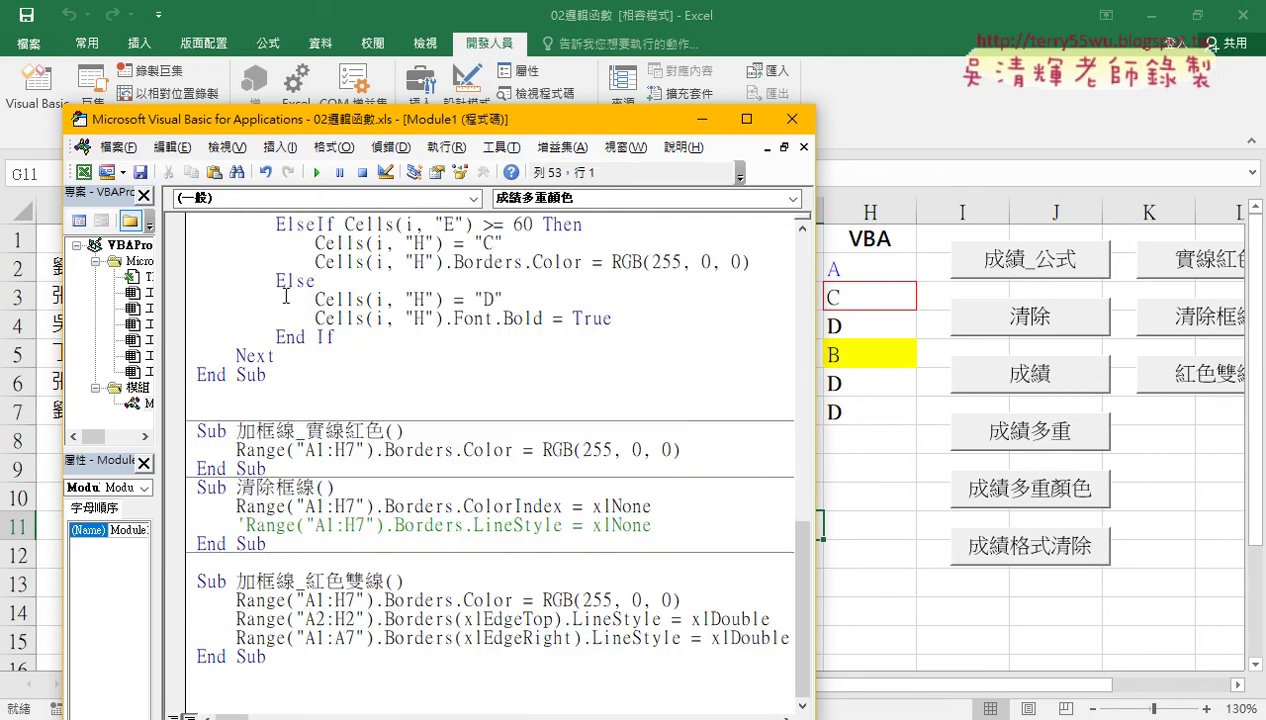
Step: Copy Sub 成績多重顏色 below itself and rename the copy 成績格式清除
scroll(300, 310, "up", 3)
left_click_drag(279, 544, 196, 240)
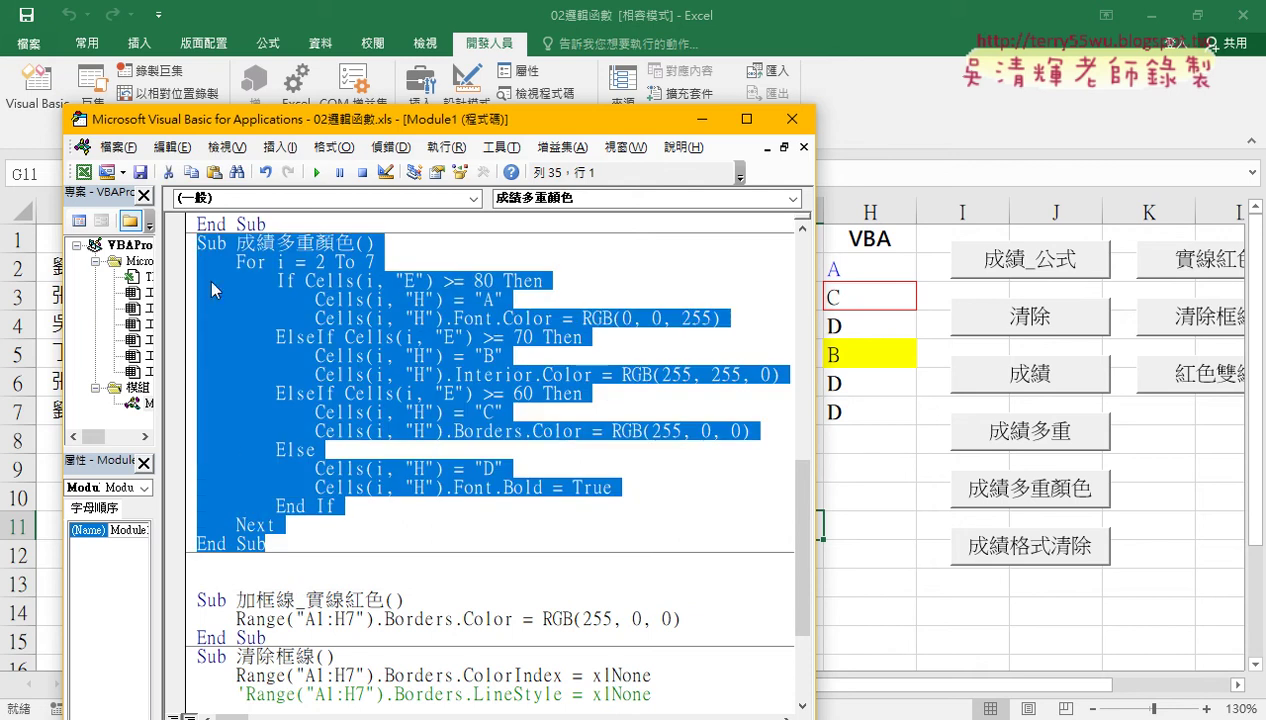
key("ctrl+c")
left_click(217, 563)
key("ctrl+v")
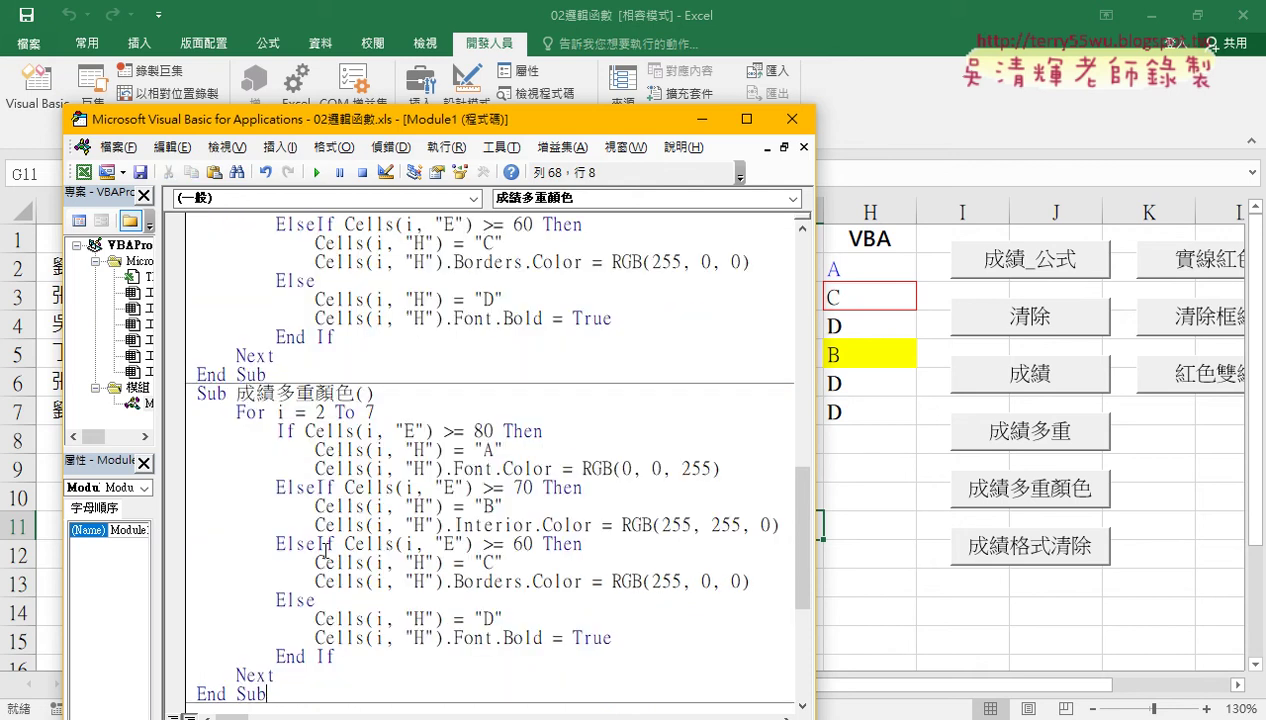
left_click_drag(354, 393, 236, 393)
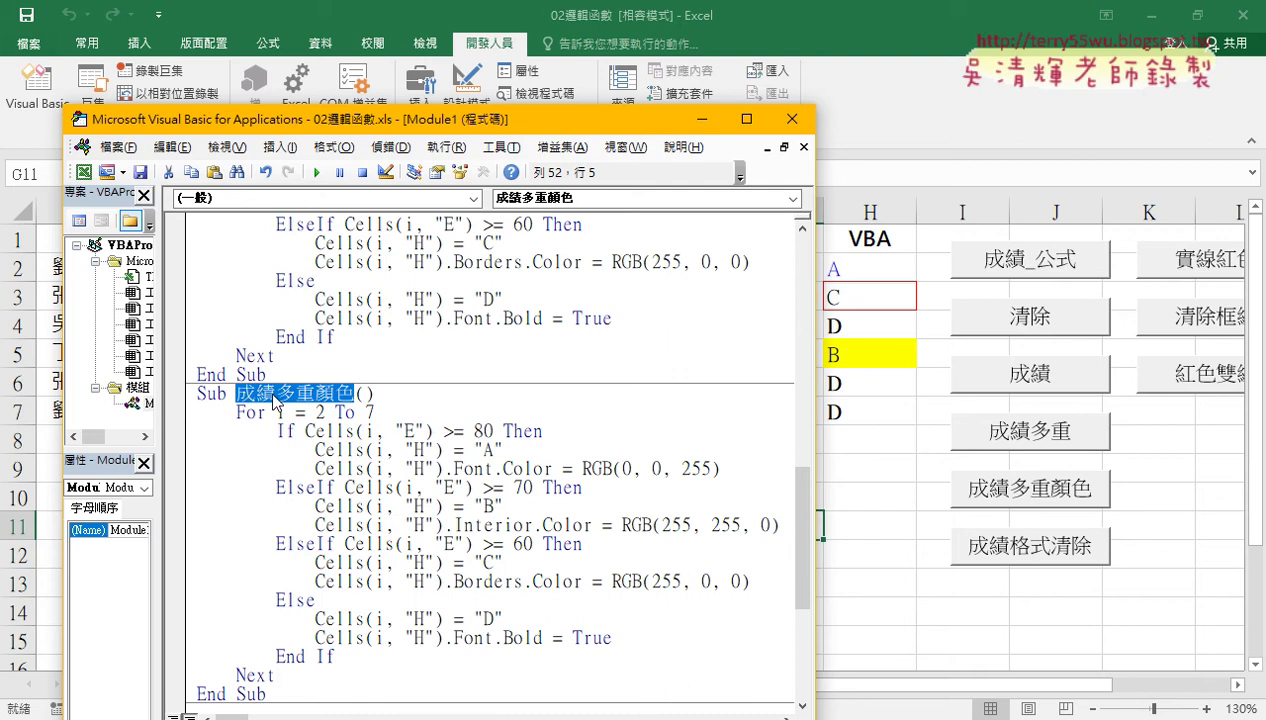
right_click(270, 396)
left_click(352, 120)
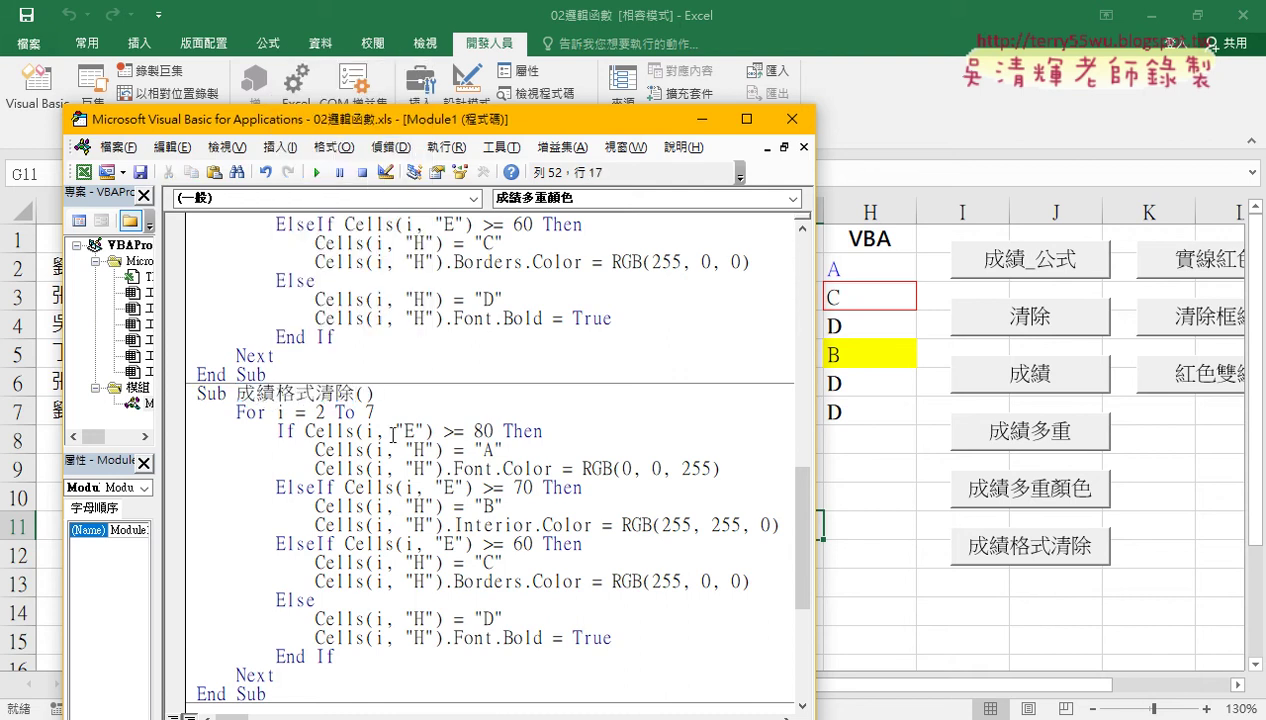
Step: Blank the copy's A grade and change its font colour from RGB(0, 0, 255) to RGB(0, 0, 0)
scroll(393, 434, "down", 1)
double_click(487, 393)
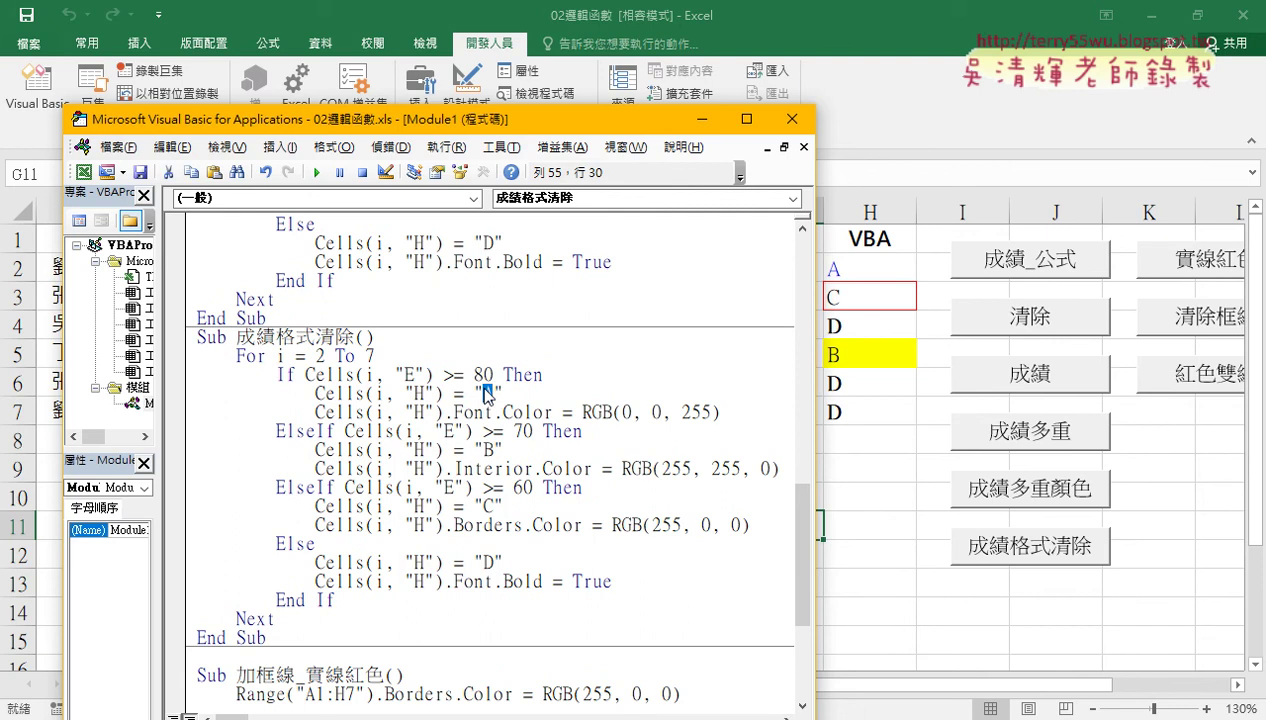
key("Delete")
left_click_drag(816, 372, 758, 372)
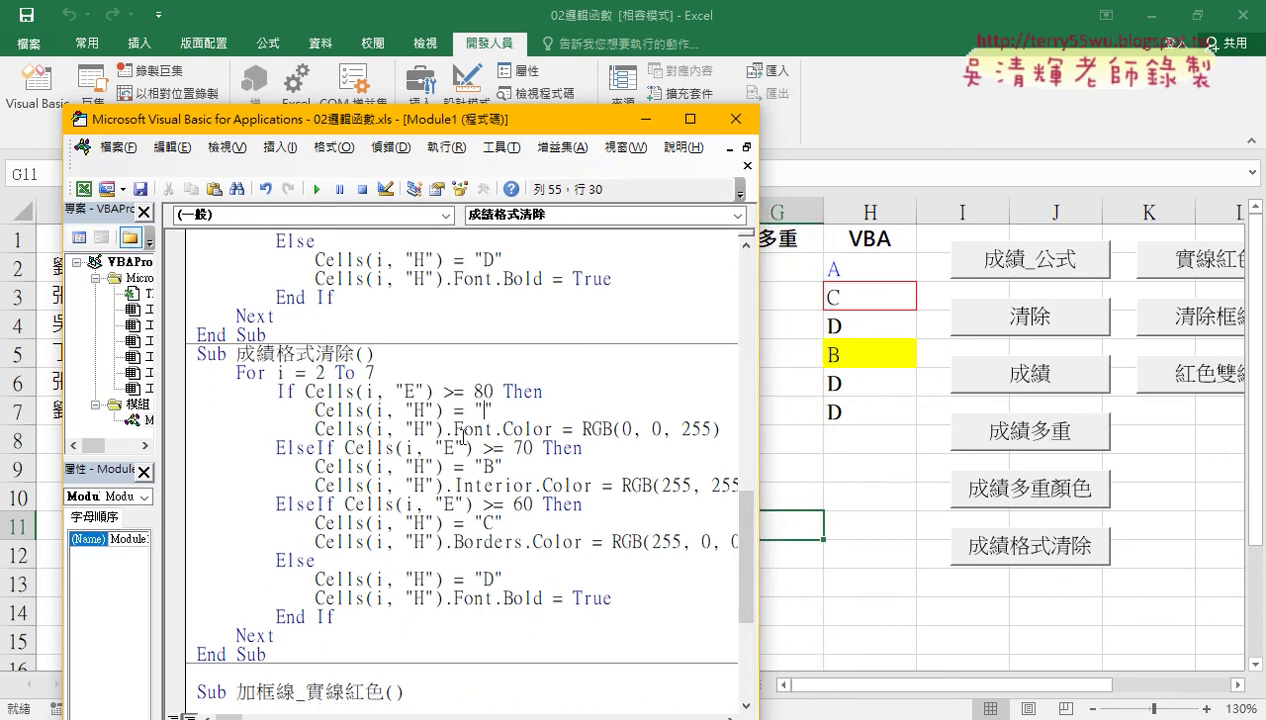
type("\"")
double_click(626, 429)
double_click(695, 429)
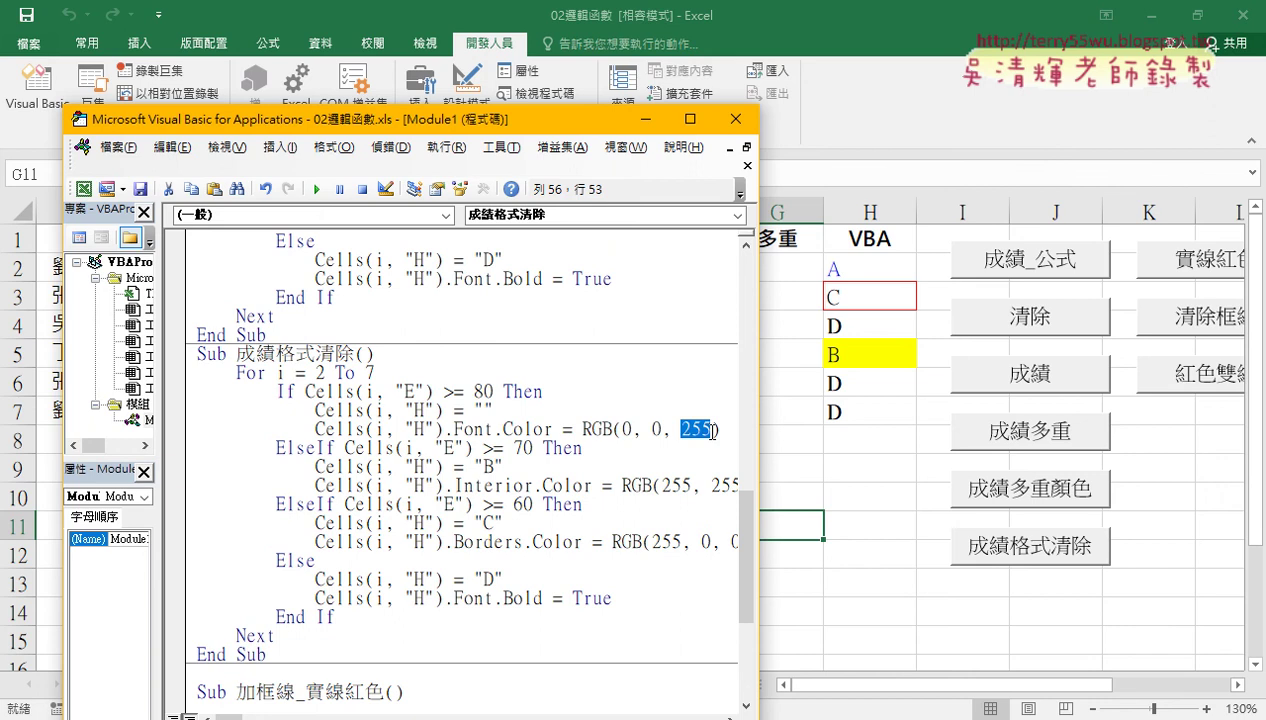
type("0")
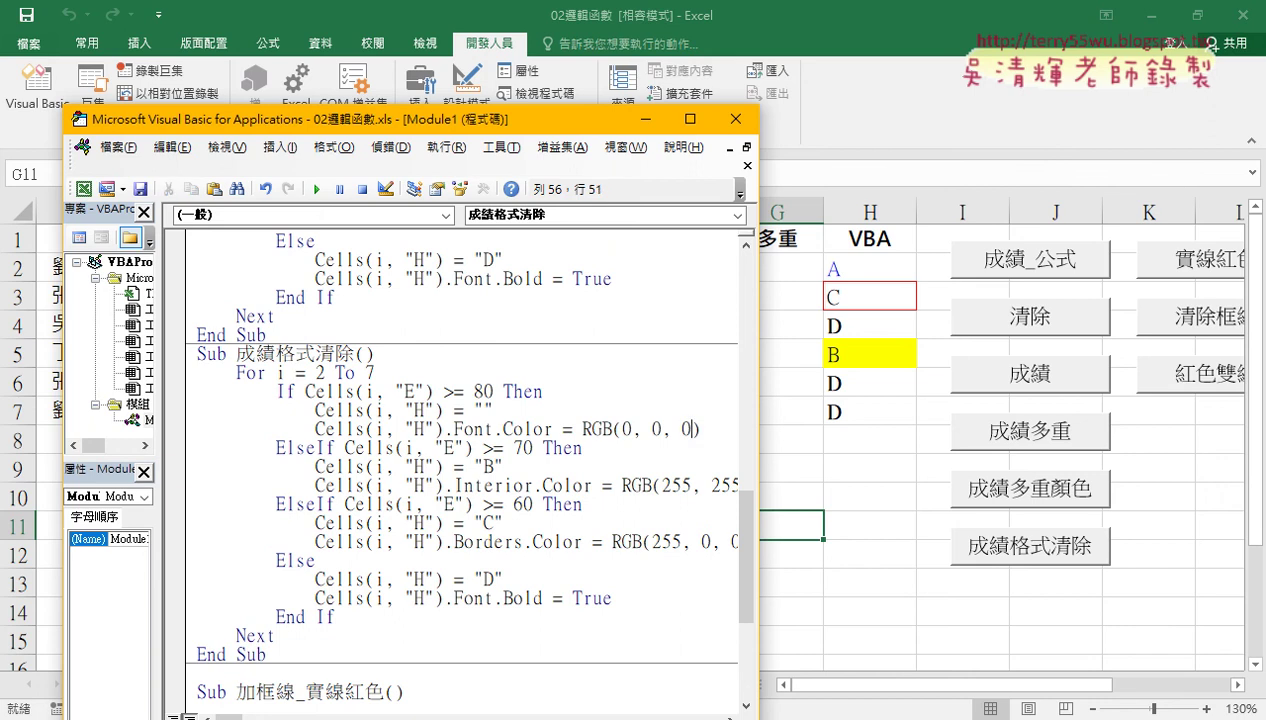
left_click(495, 412)
left_click(485, 409)
Step: Make the first branch write an empty grade and run the macro so H2 becomes blank
type("A")
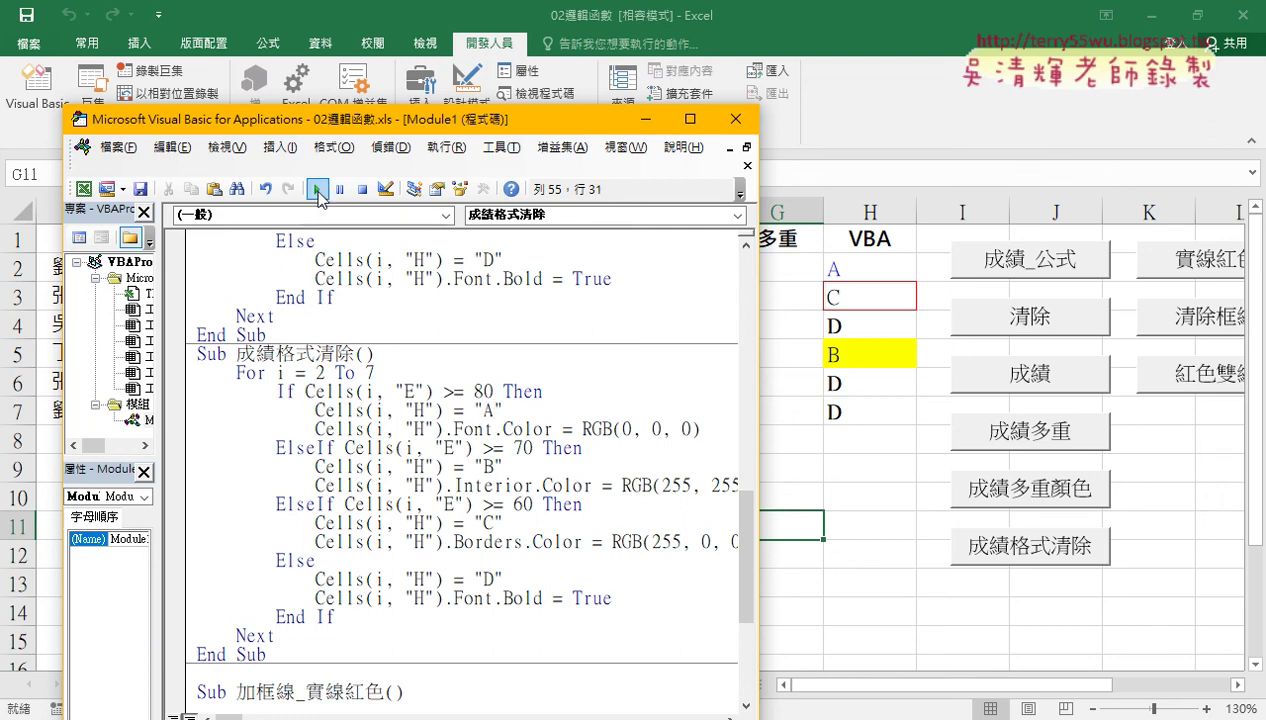
left_click(318, 192)
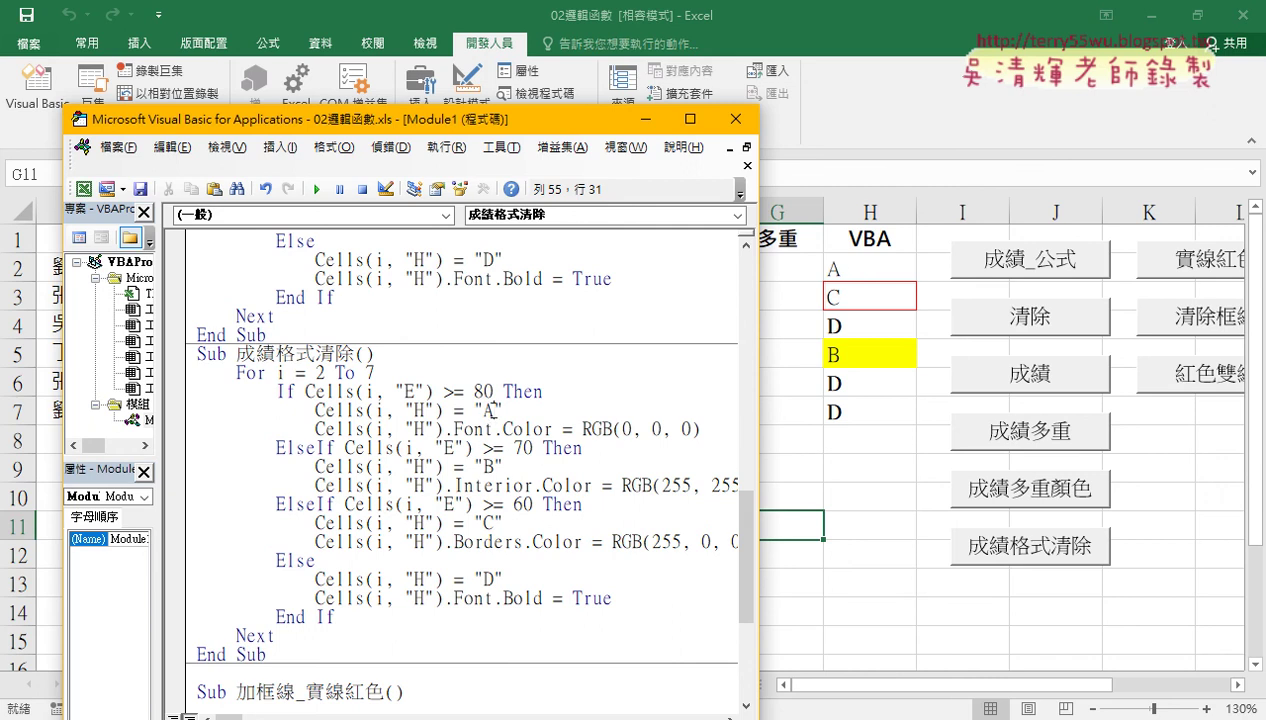
left_click_drag(492, 410, 483, 405)
key("Delete")
left_click(318, 192)
Step: Change Interior.Color to RGB(255, 255, 255), run the macro, and check cell H5
scroll(589, 480, "down", 2)
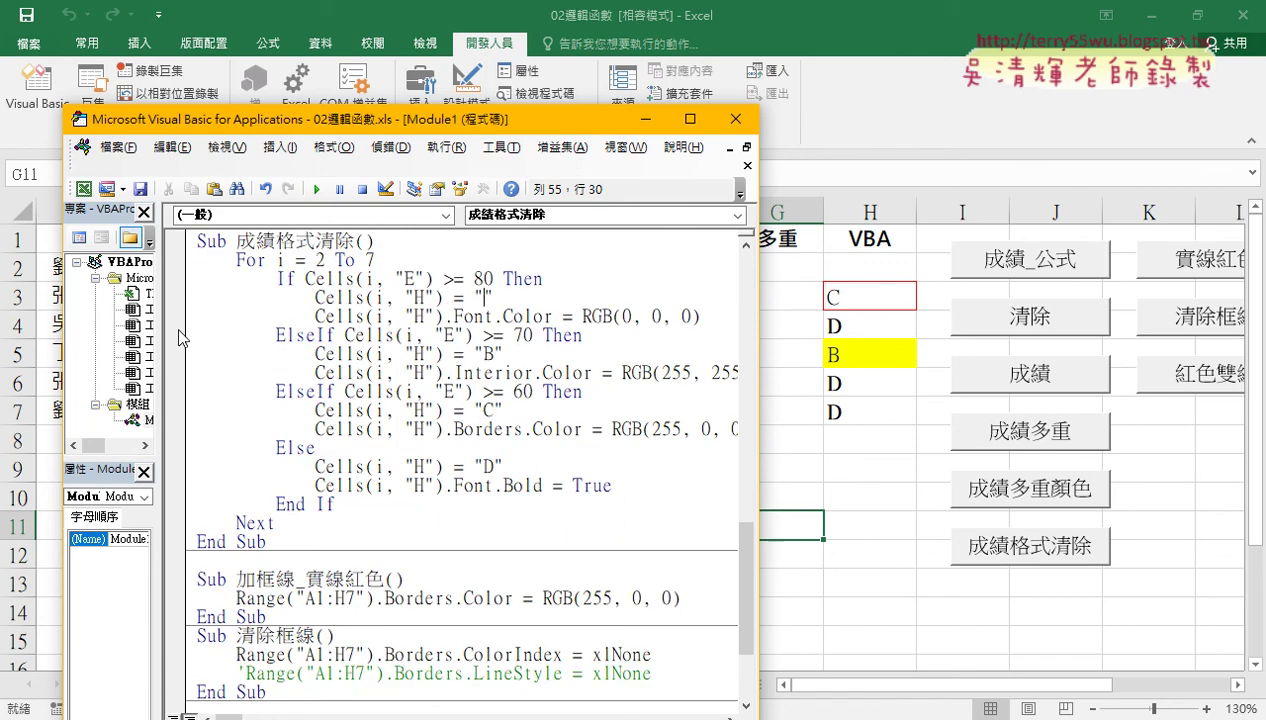
left_click_drag(160, 330, 121, 327)
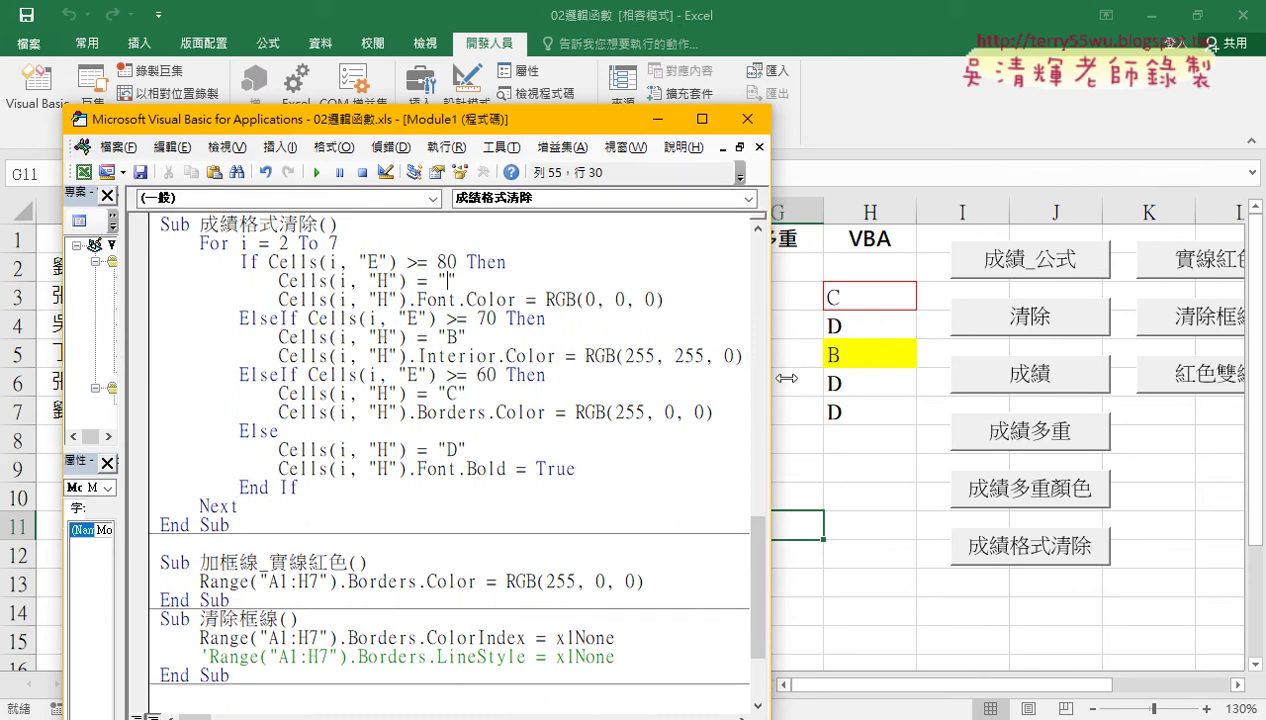
left_click_drag(516, 132, 451, 127)
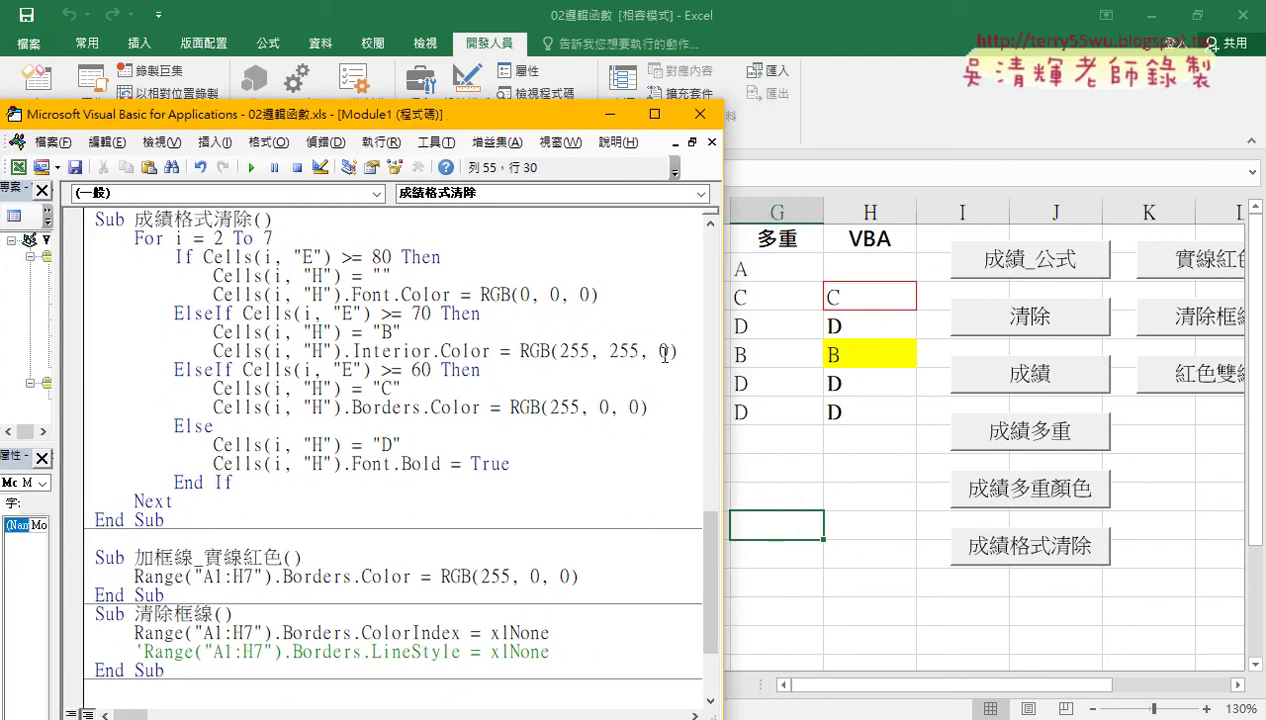
double_click(666, 351)
type("25")
type("5")
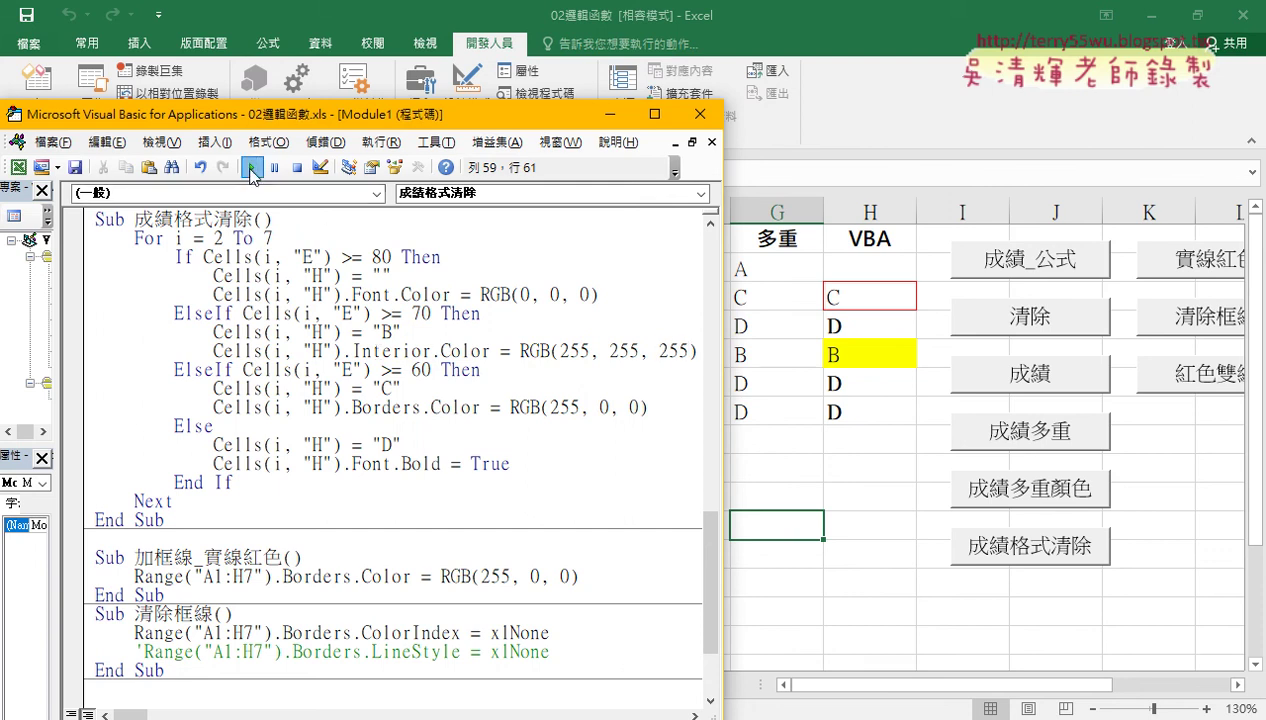
left_click(250, 168)
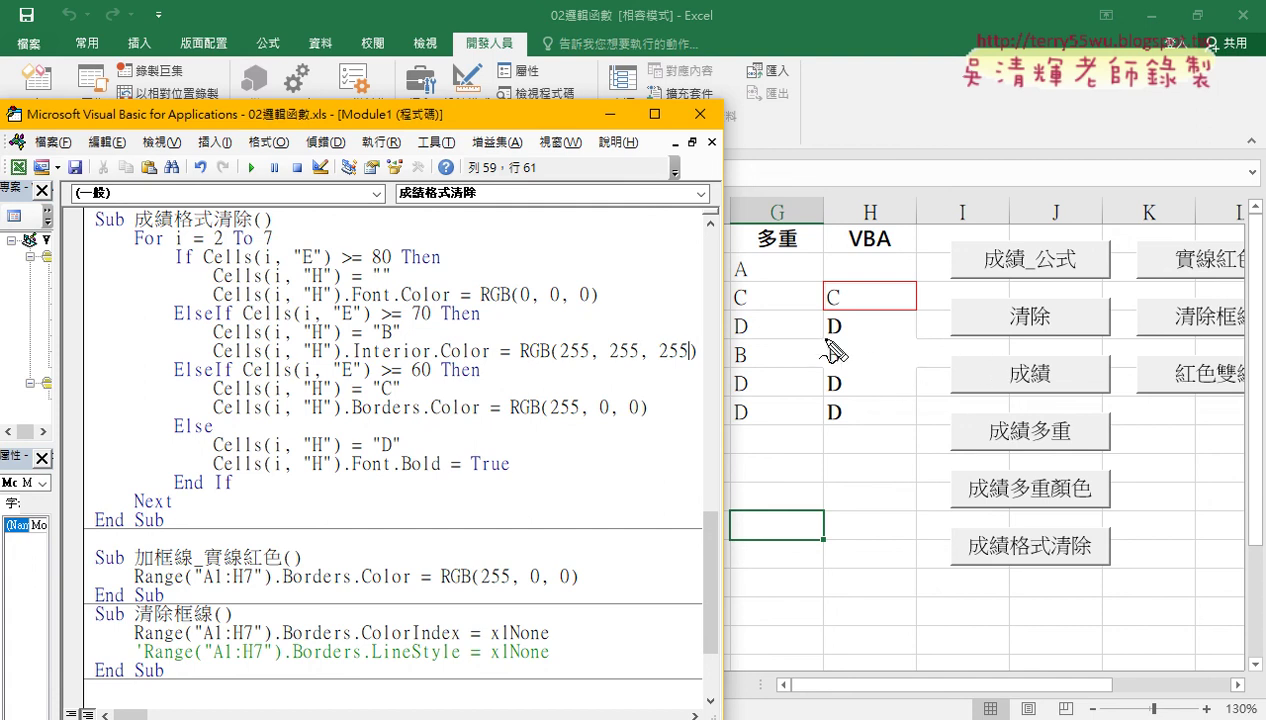
left_click_drag(823, 356, 916, 369)
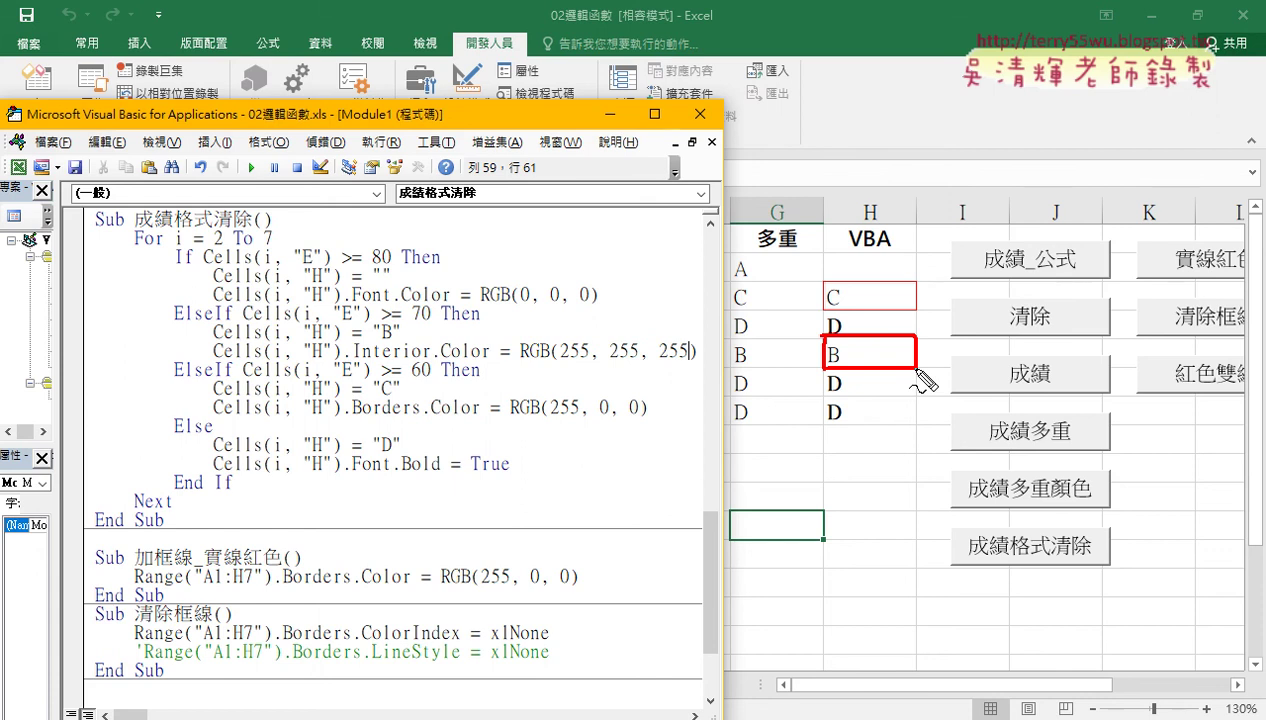
left_click_drag(918, 375, 915, 370)
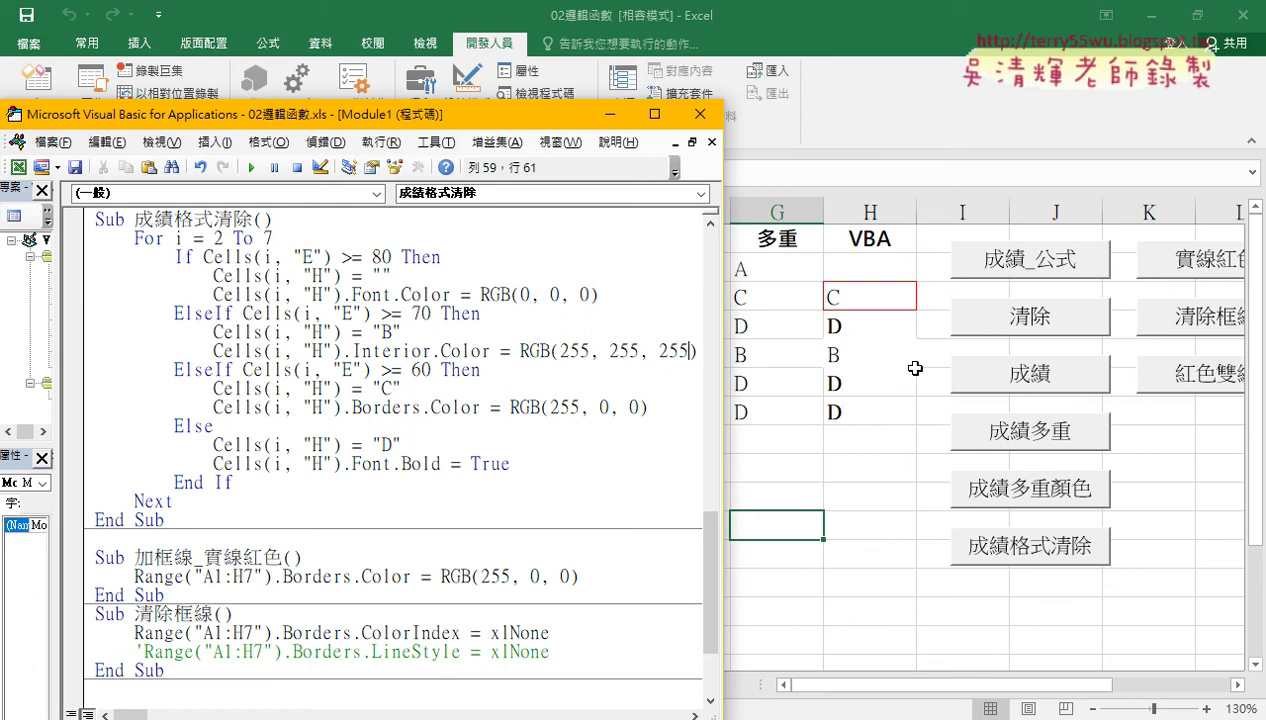
Step: Replace RGB(255, 255, 255) with xlNone on the Interior.Color line
left_click_drag(518, 351, 695, 351)
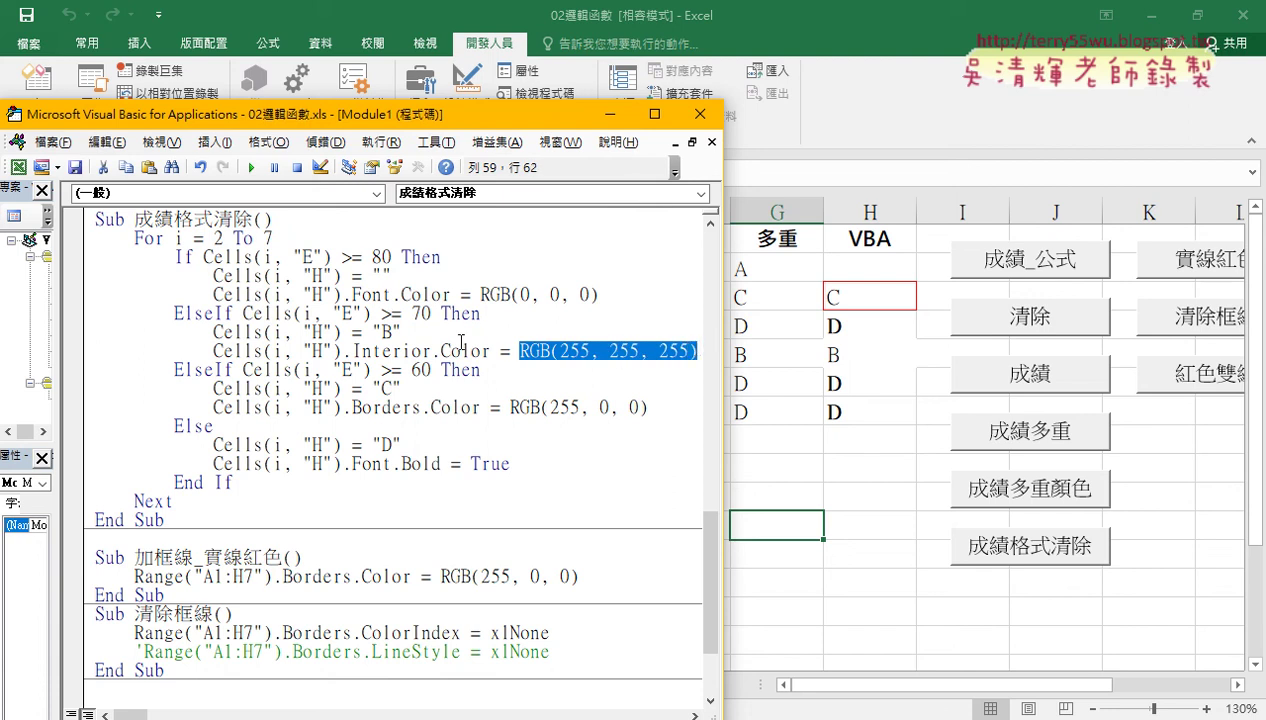
key("Delete")
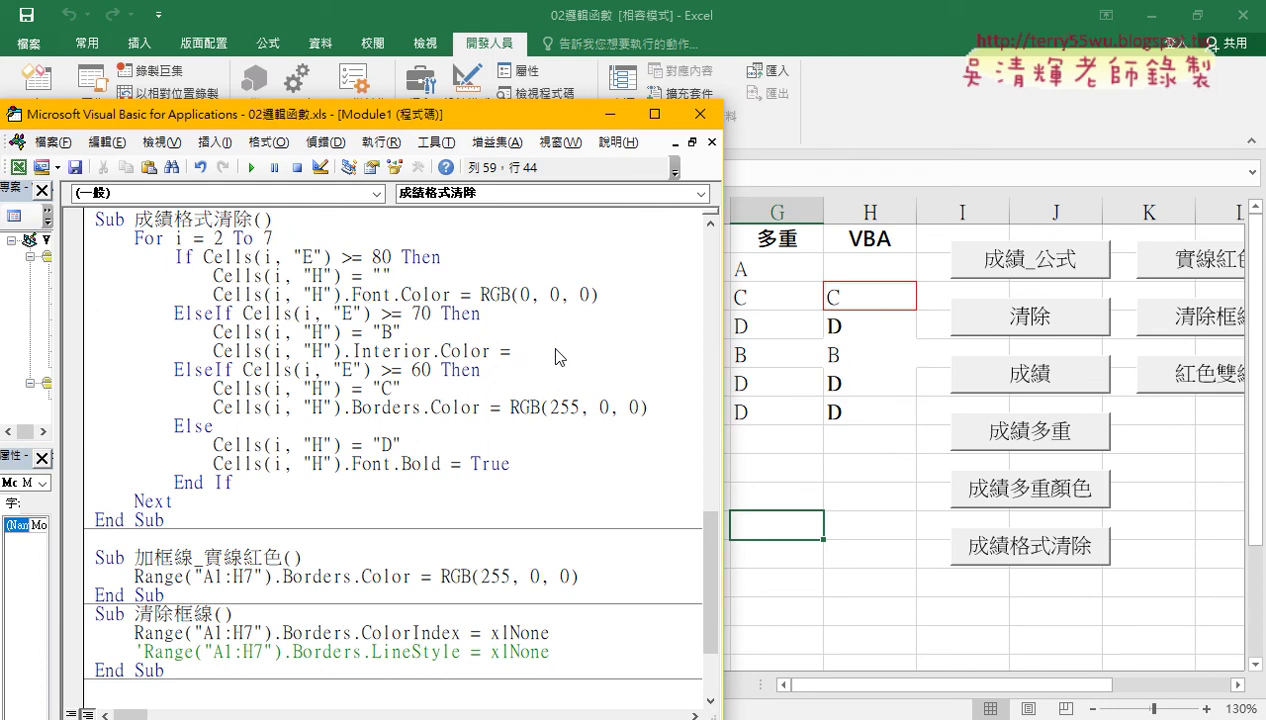
type("non")
type("e")
key("Left")
key("Left")
key("Left")
key("Left")
type("x")
type("l")
left_click(552, 390)
left_click_drag(579, 351, 519, 351)
left_click(598, 349)
left_click_drag(586, 354, 520, 354)
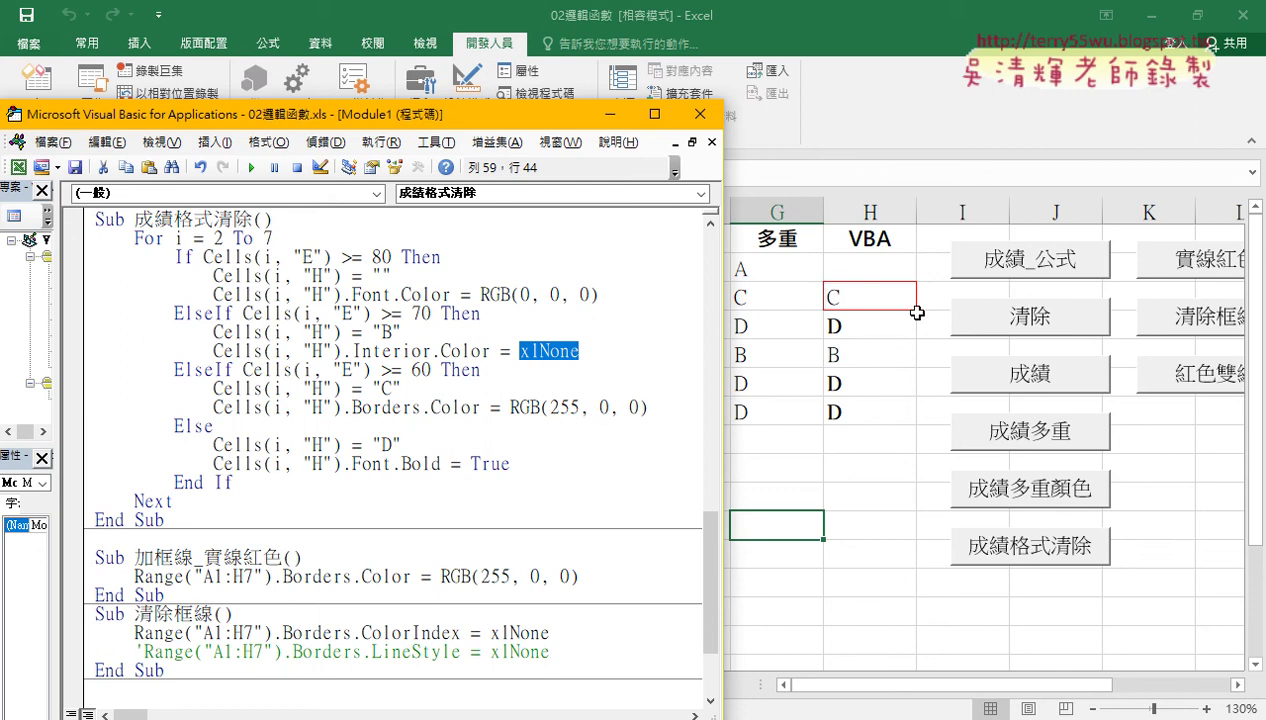
Step: Change grade "B" to "" and run the macro to empty H5
double_click(389, 332)
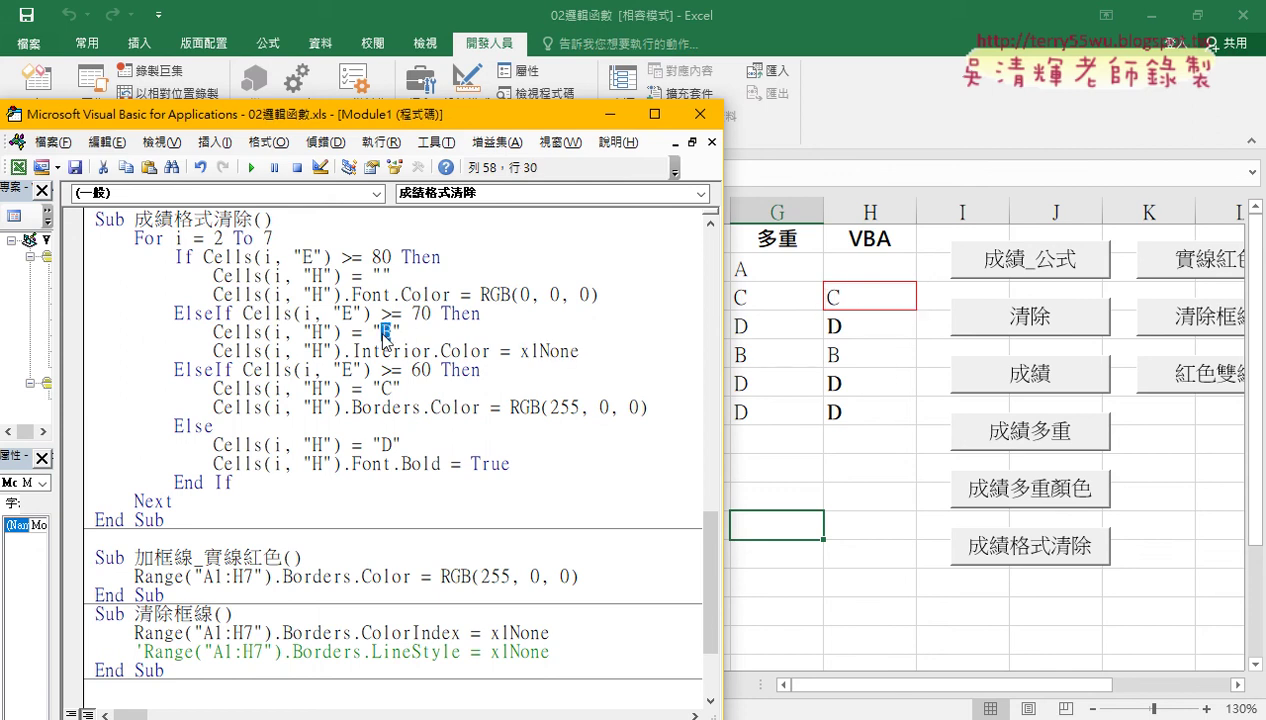
key("Delete")
left_click(251, 167)
Step: Replace RGB(255, 0, 0) on the Borders.Color line with xlNone and run the macro
left_click_drag(519, 350, 578, 350)
right_click(580, 346)
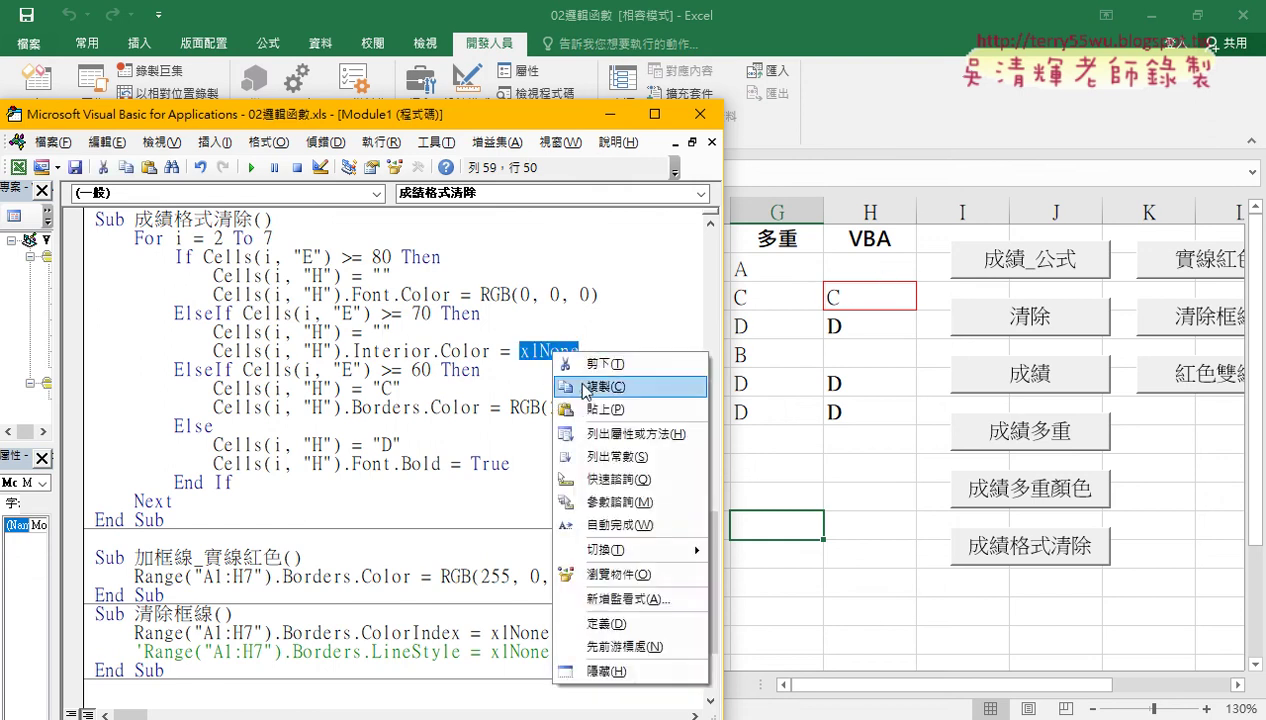
left_click(600, 388)
double_click(638, 407)
left_click_drag(646, 407, 512, 407)
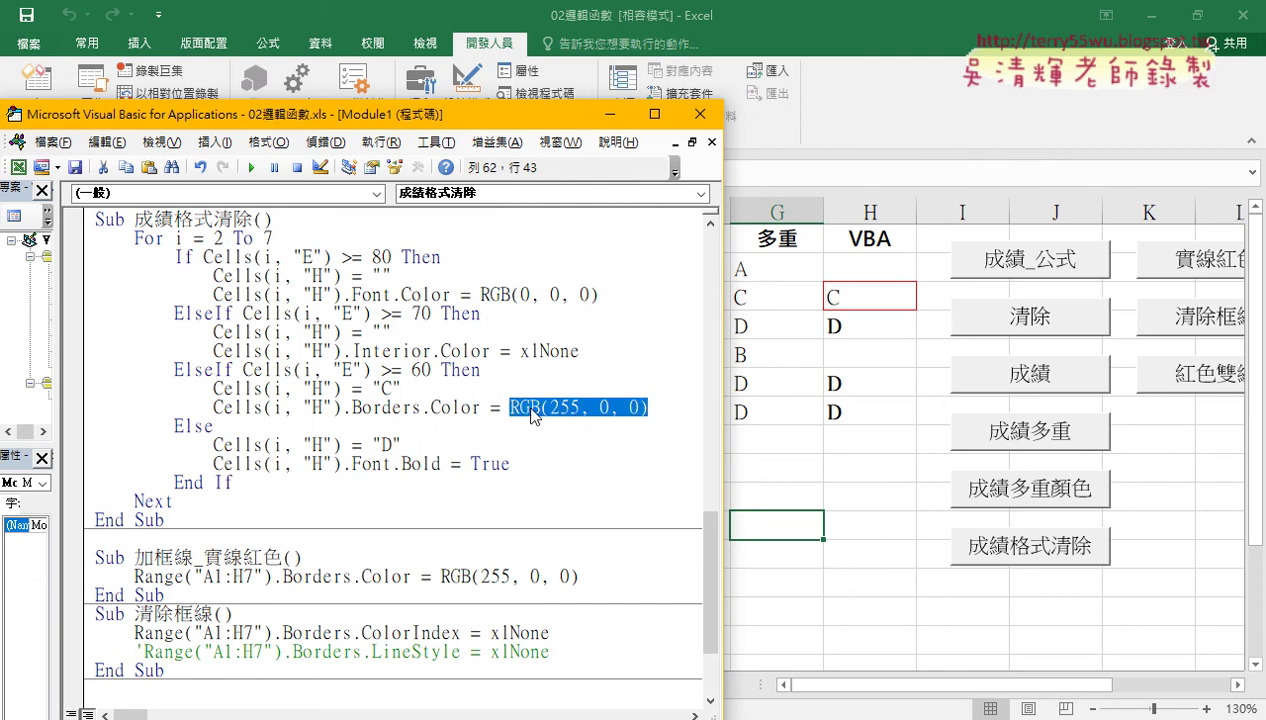
right_click(528, 408)
left_click(582, 132)
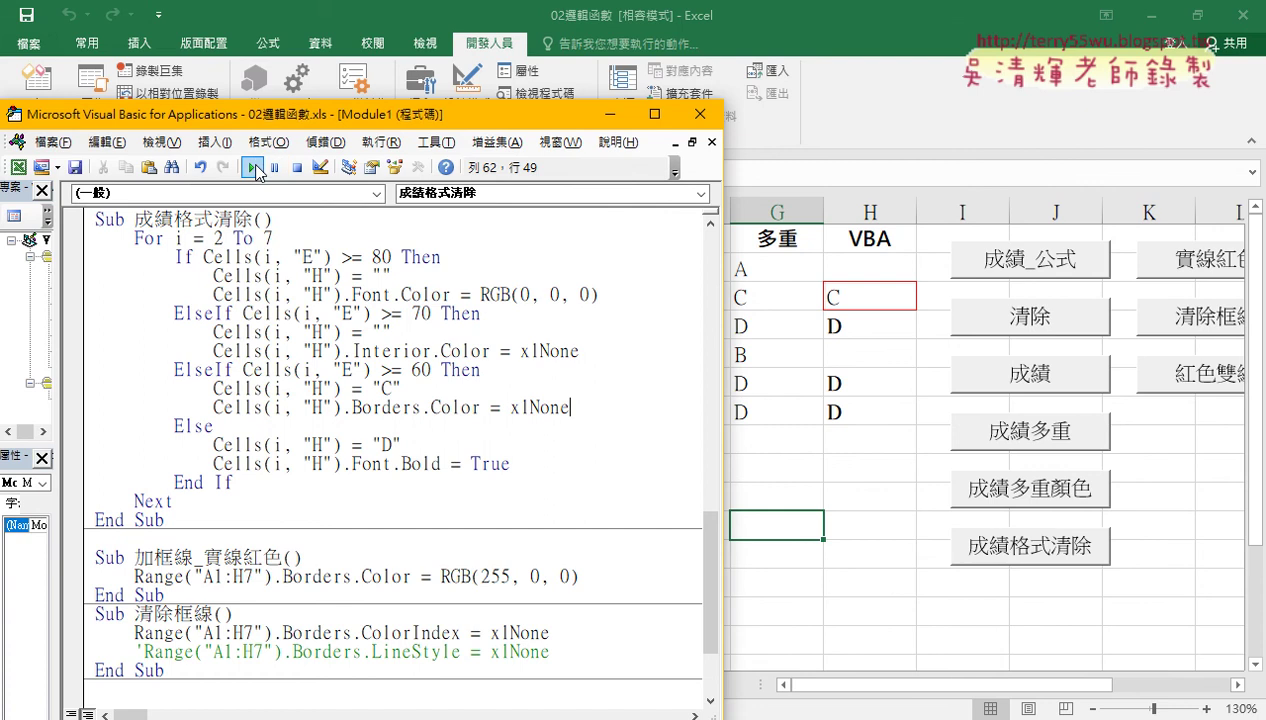
left_click(256, 169)
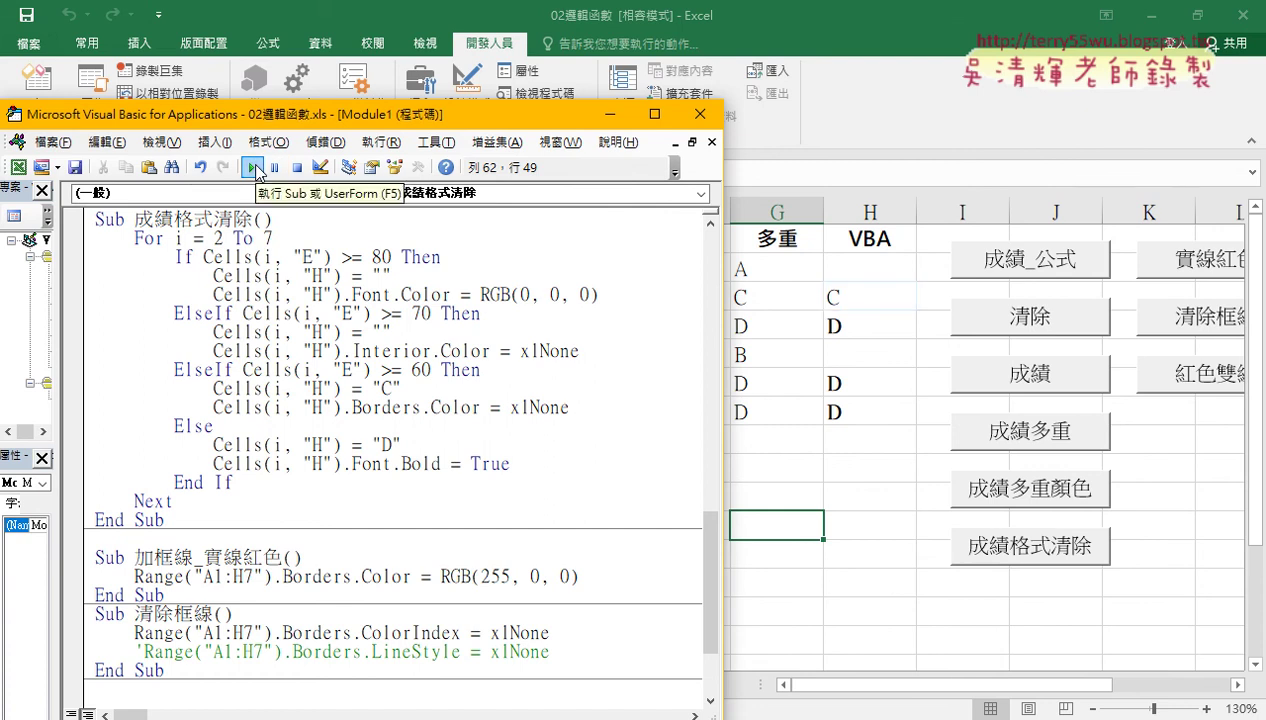
Step: Highlight the Borders.Color assignment and position the cursor after Borders.Color
left_click_drag(578, 405, 346, 405)
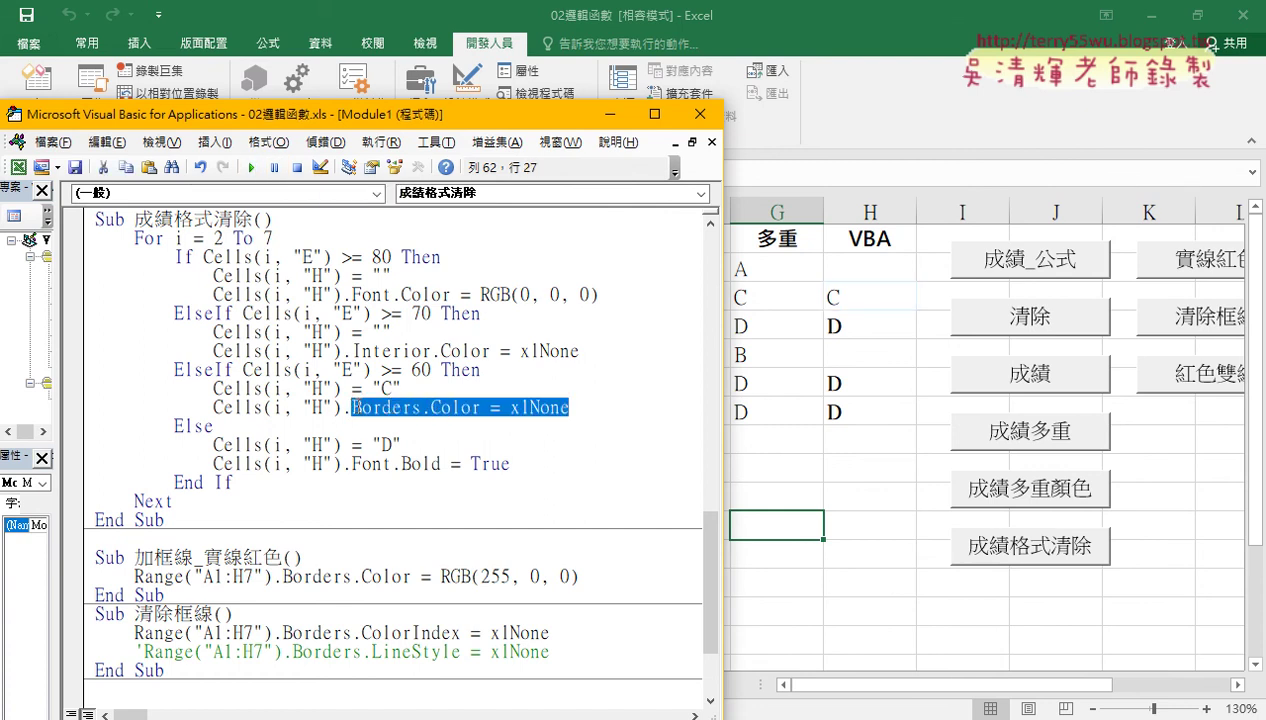
left_click(576, 369)
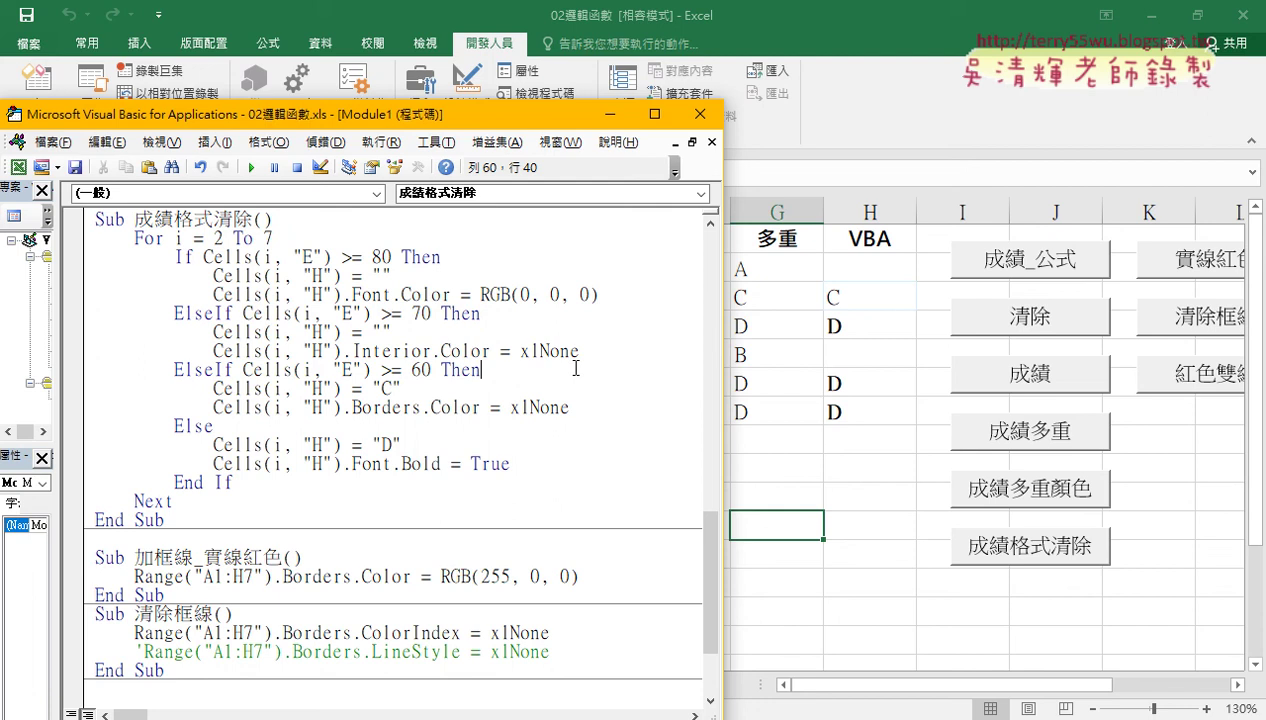
left_click(481, 406)
Step: Append Index so the line reads Borders.ColorIndex = xlNone
type("in")
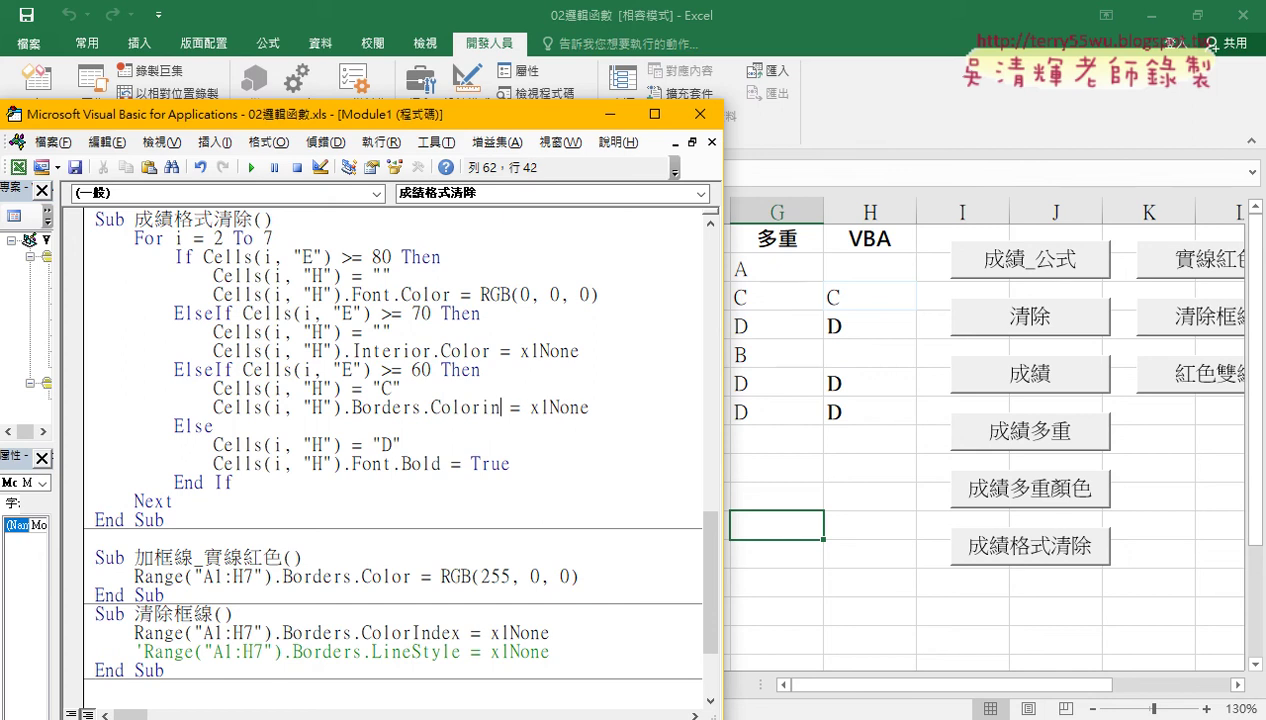
type("dex")
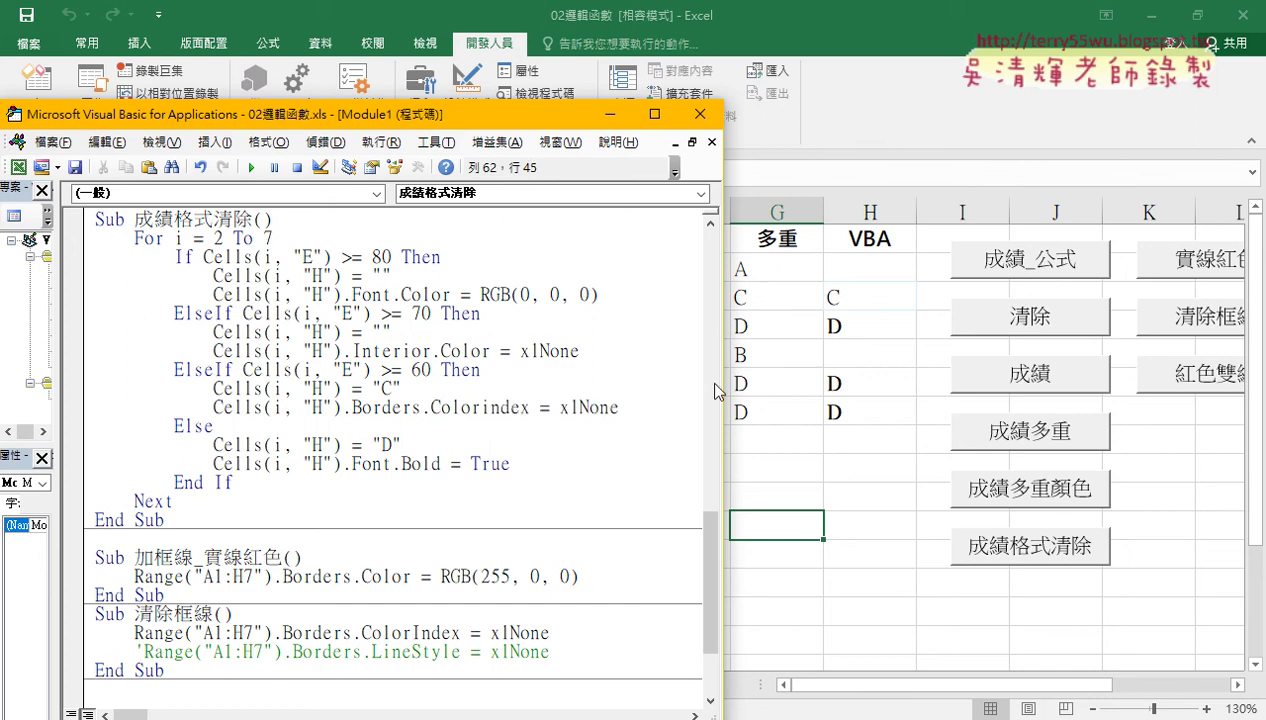
left_click_drag(481, 407, 531, 407)
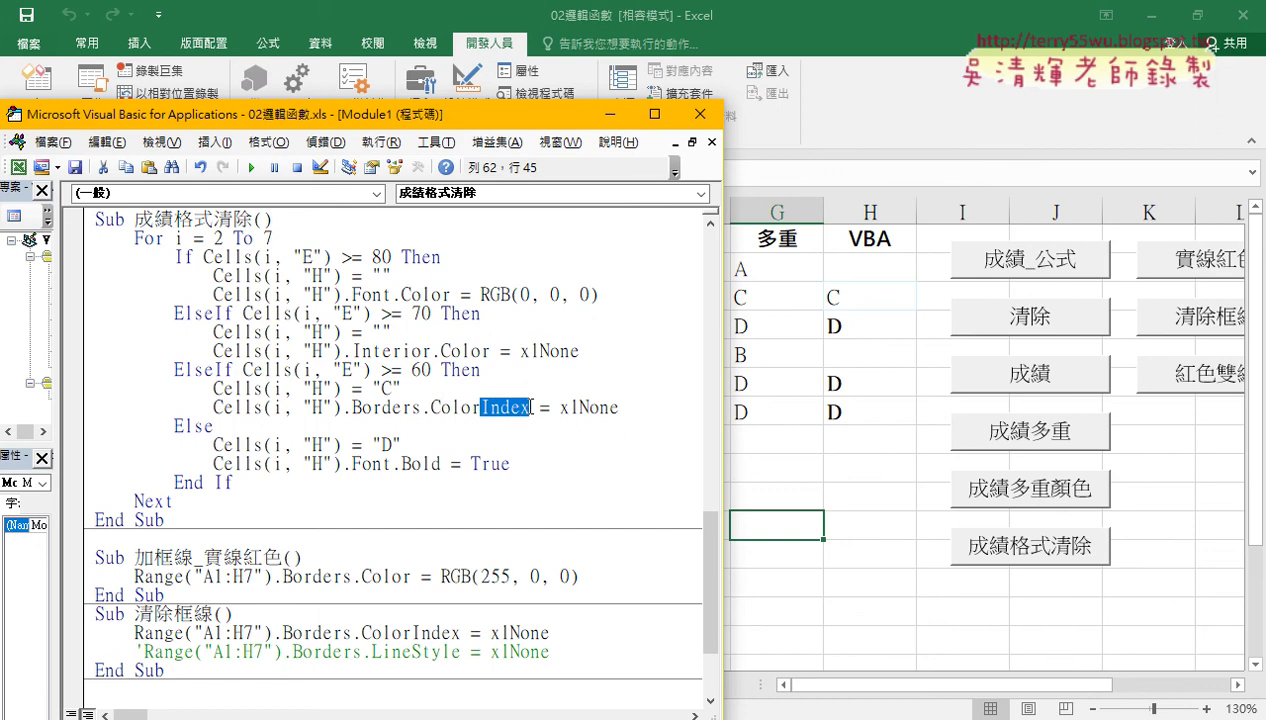
left_click(614, 407)
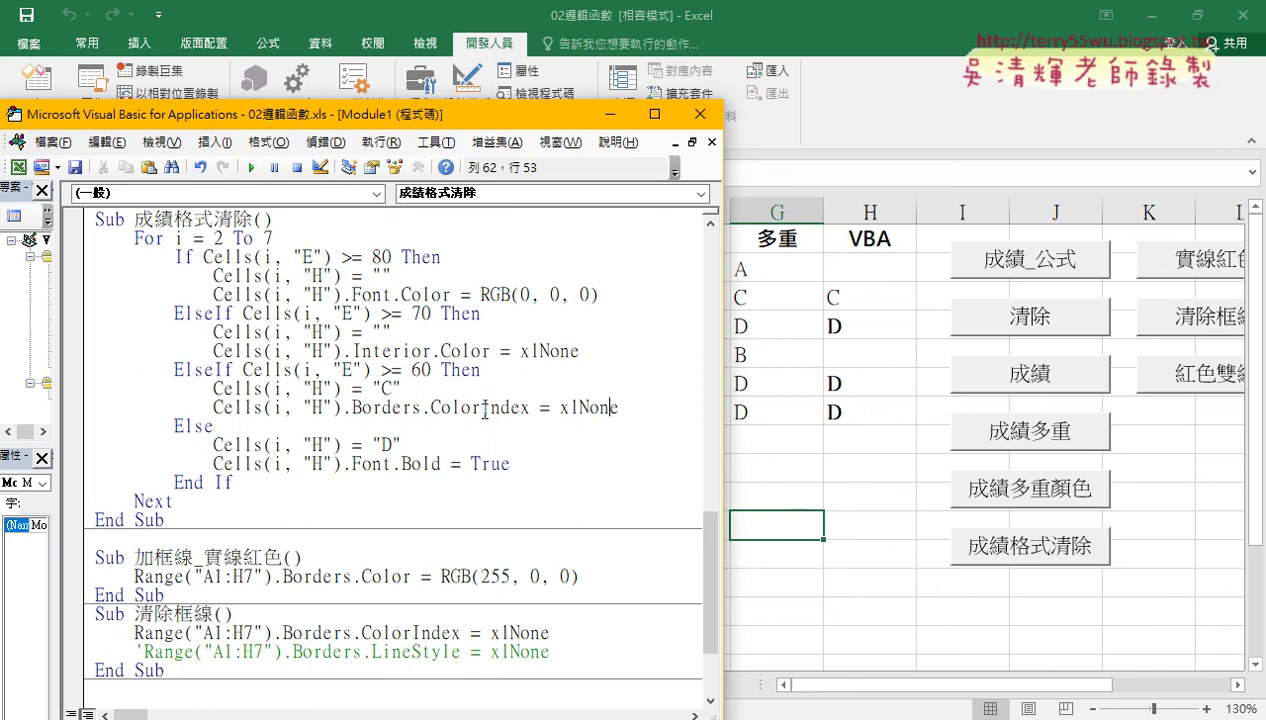
left_click_drag(481, 407, 533, 407)
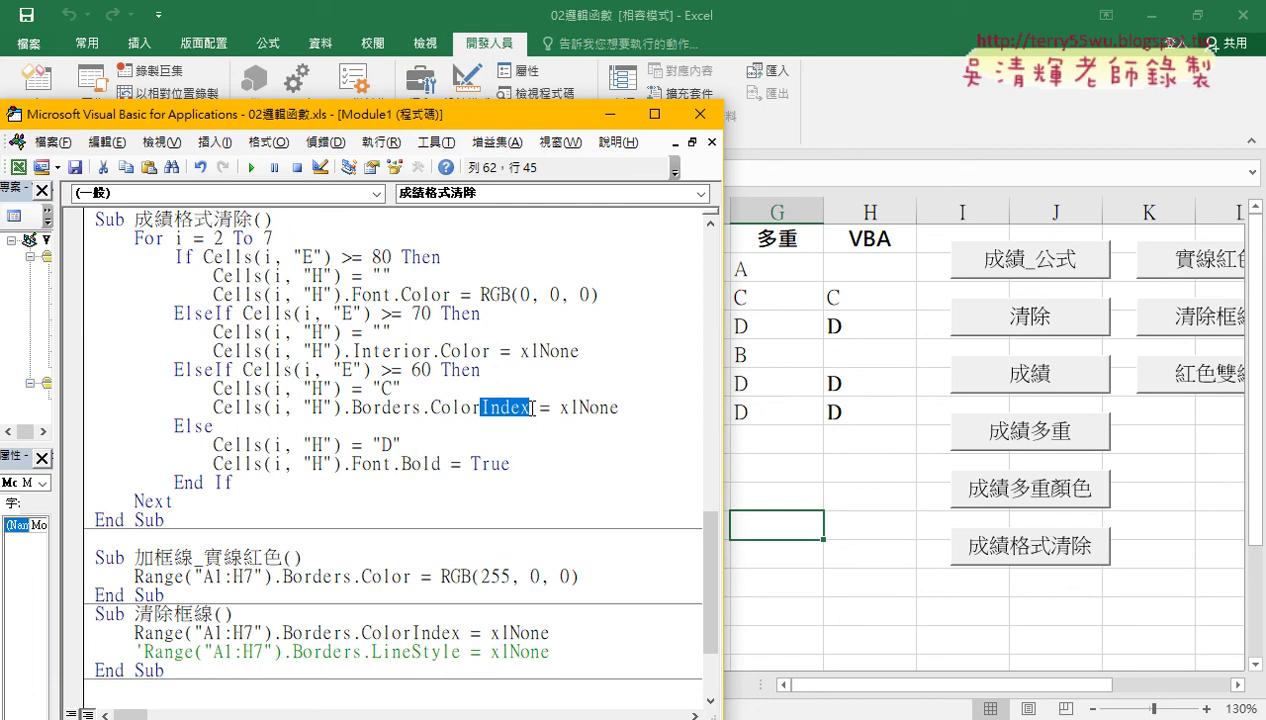
Step: Change grade "C" to "", set Font.Bold to False, and run the macro
double_click(384, 388)
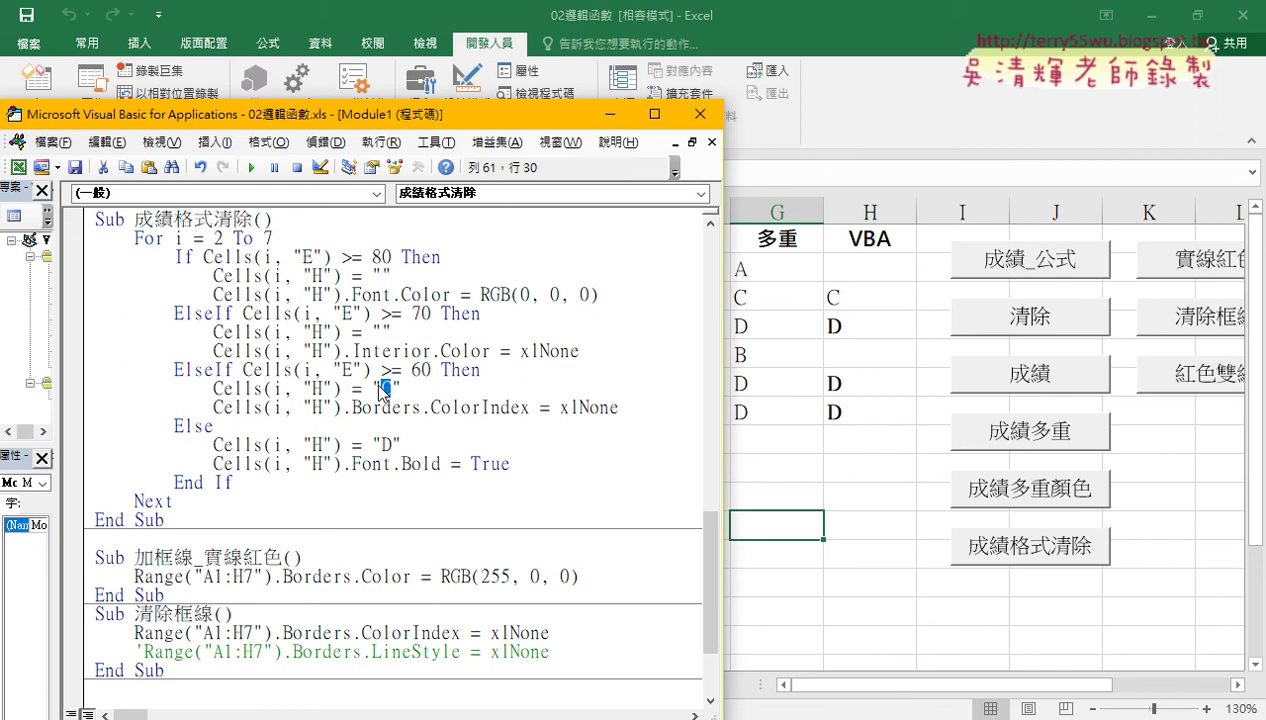
key("Delete")
left_click_drag(514, 464, 468, 466)
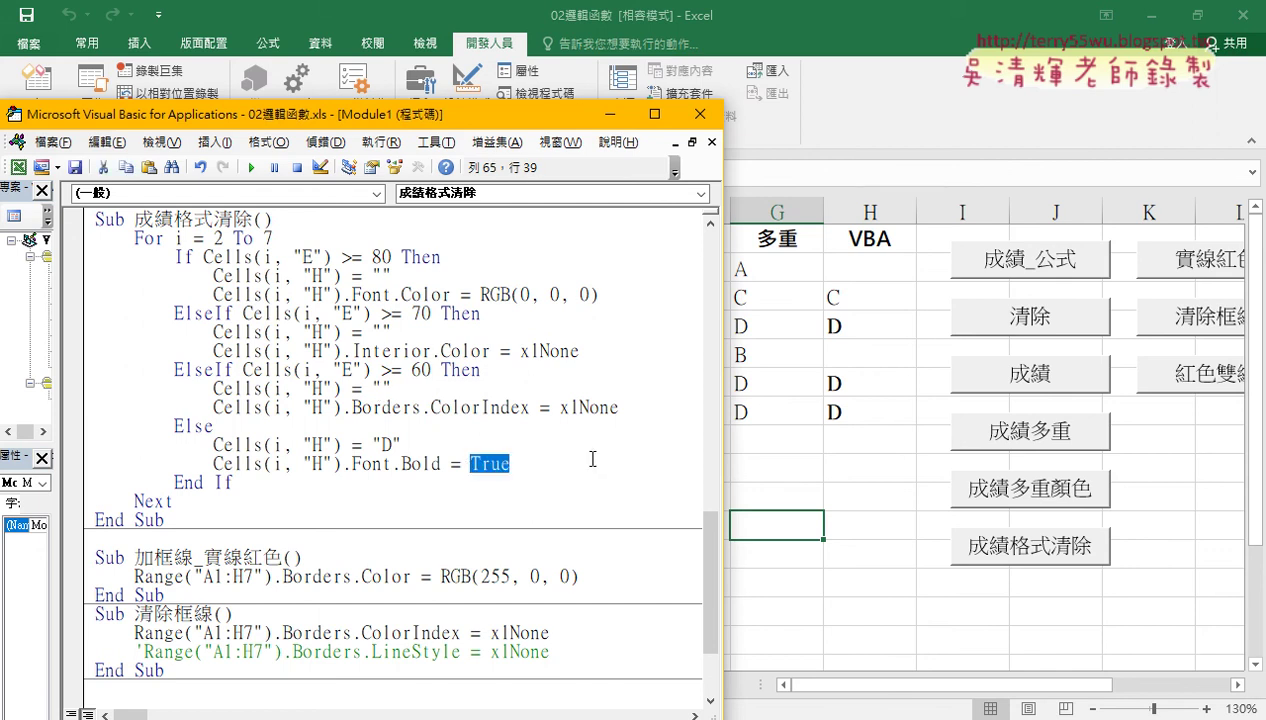
key("Delete")
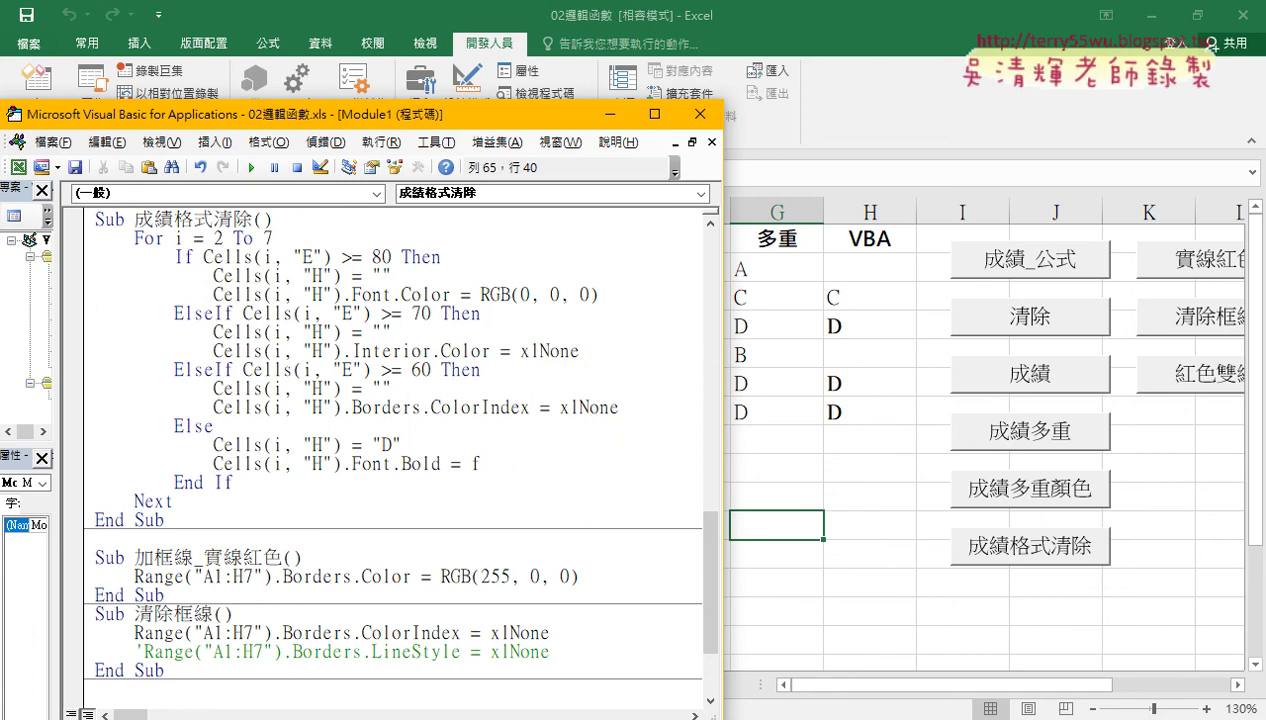
type("false")
key("Up")
key("Up")
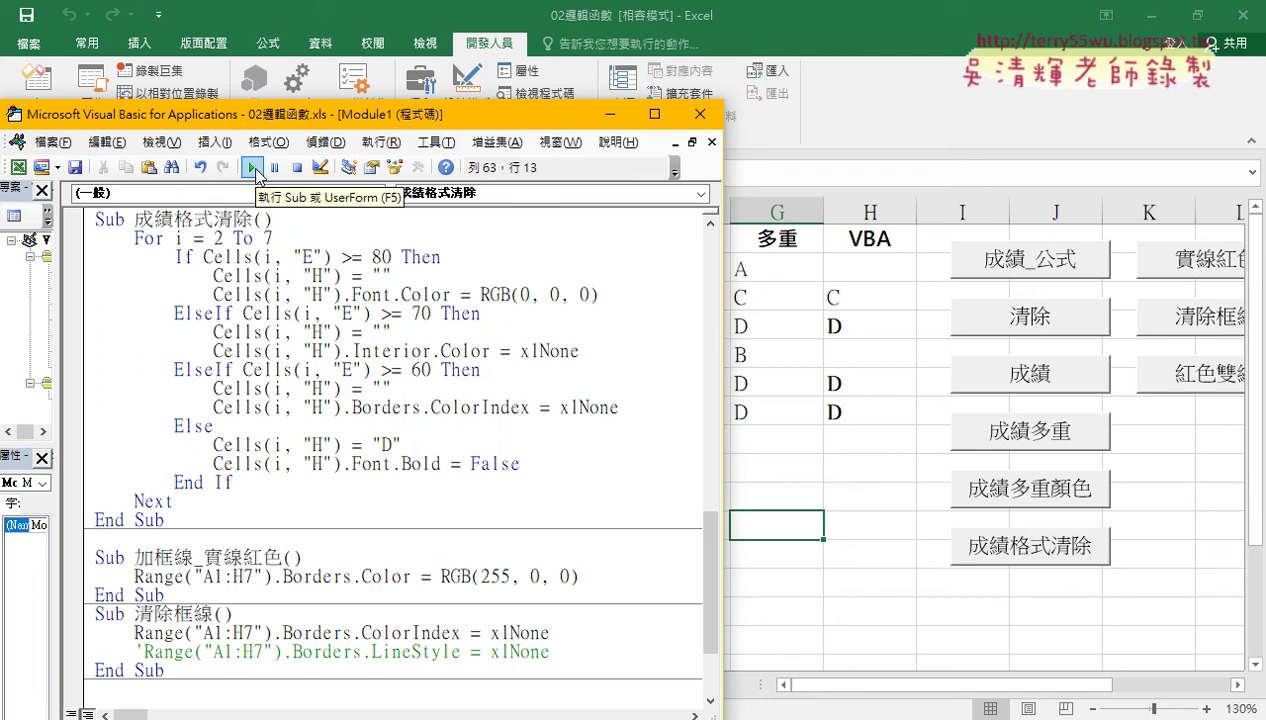
left_click(254, 170)
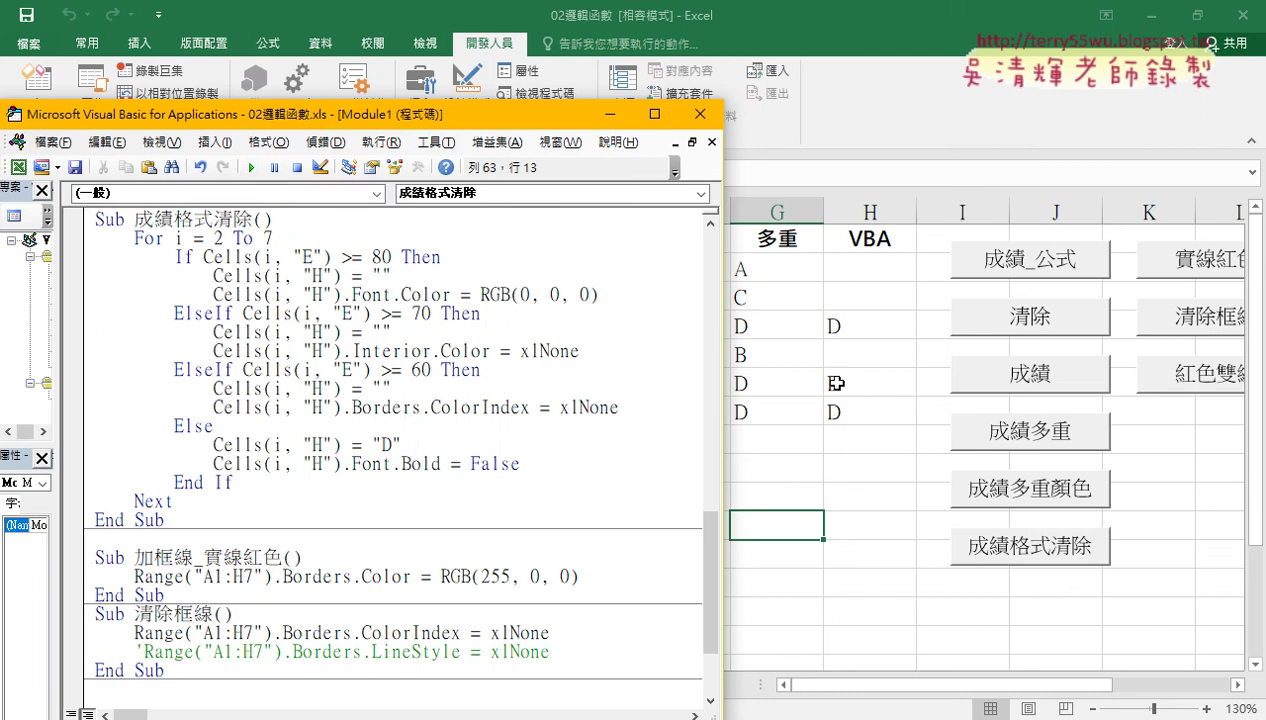
Step: Change the Else branch's "D" to "" and run the macro to empty column H
double_click(386, 443)
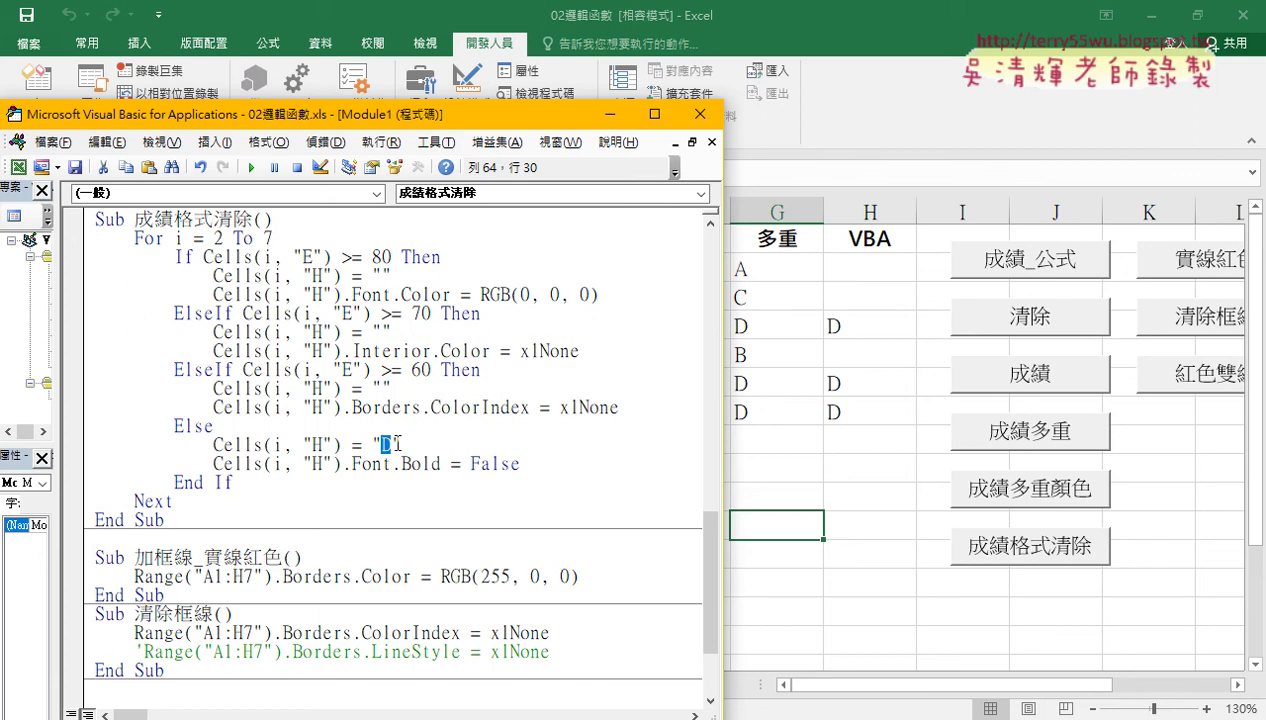
key("Delete")
left_click(252, 168)
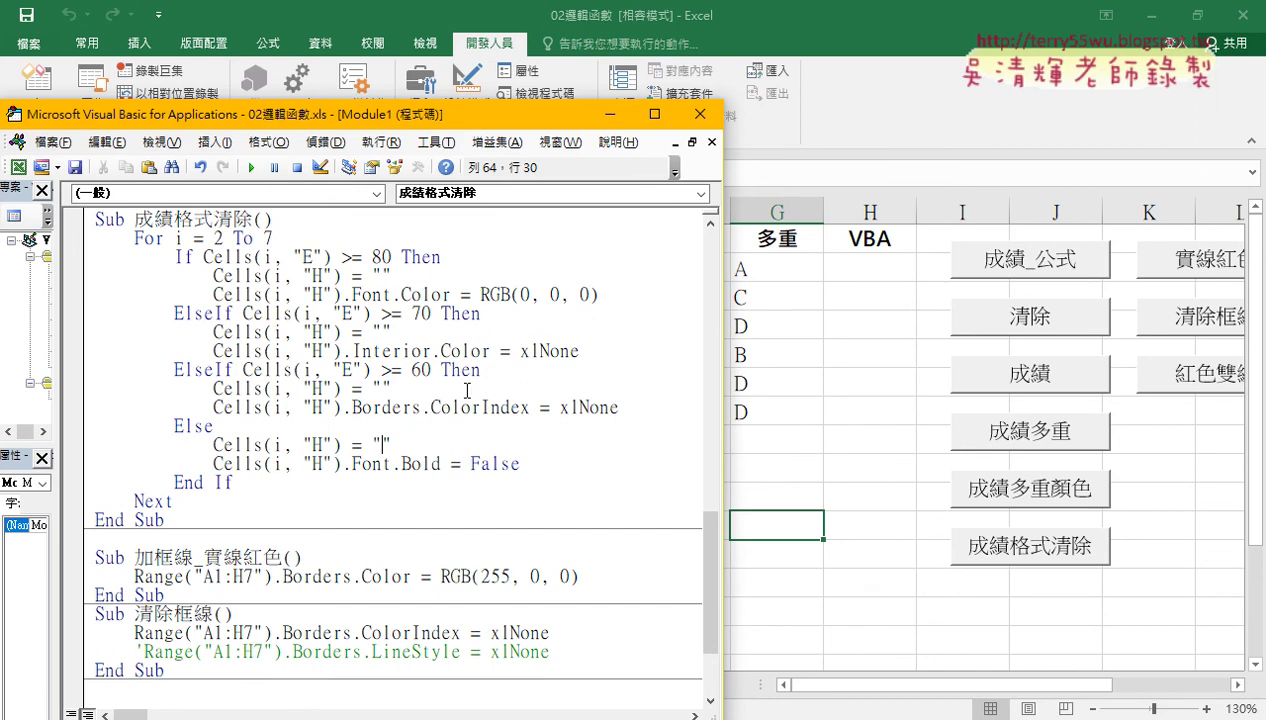
scroll(470, 410, "up", 2)
scroll(481, 440, "up", 3)
left_click(362, 351)
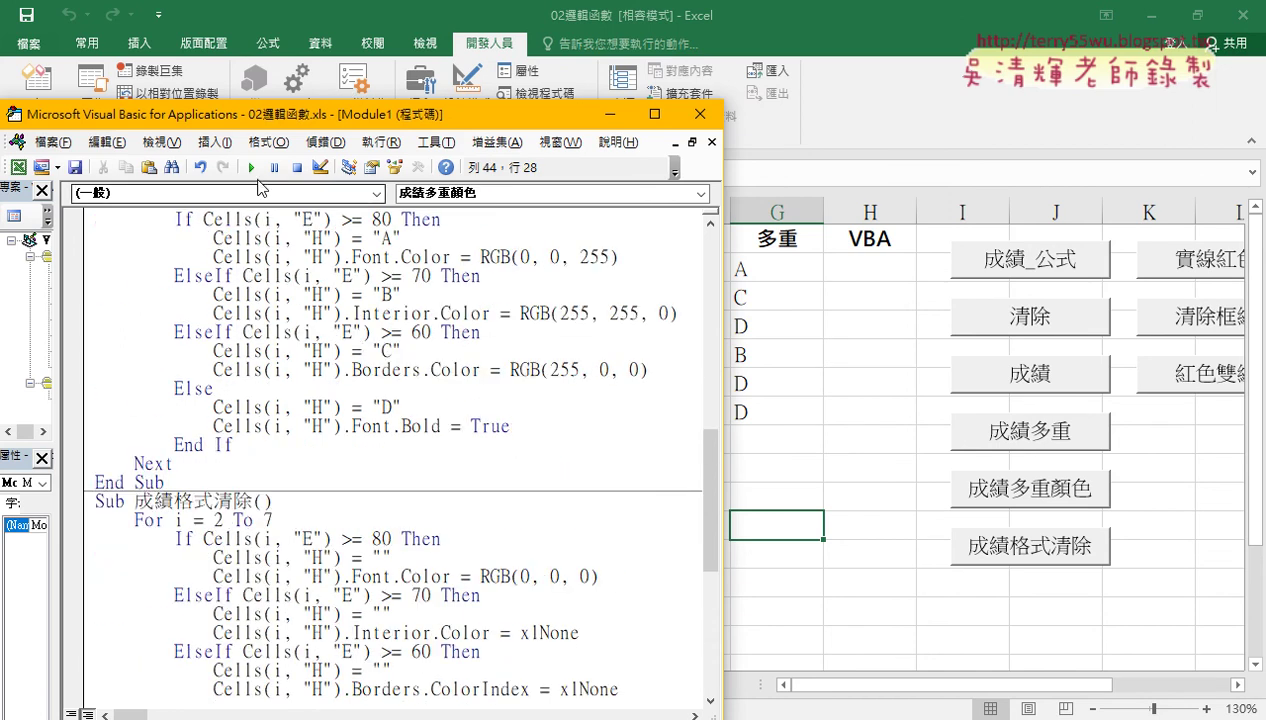
Step: Run 成績多重顏色 to refill column H with grades A, C, D, B, D, D
left_click(252, 167)
scroll(437, 466, "down", 2)
scroll(436, 466, "down", 3)
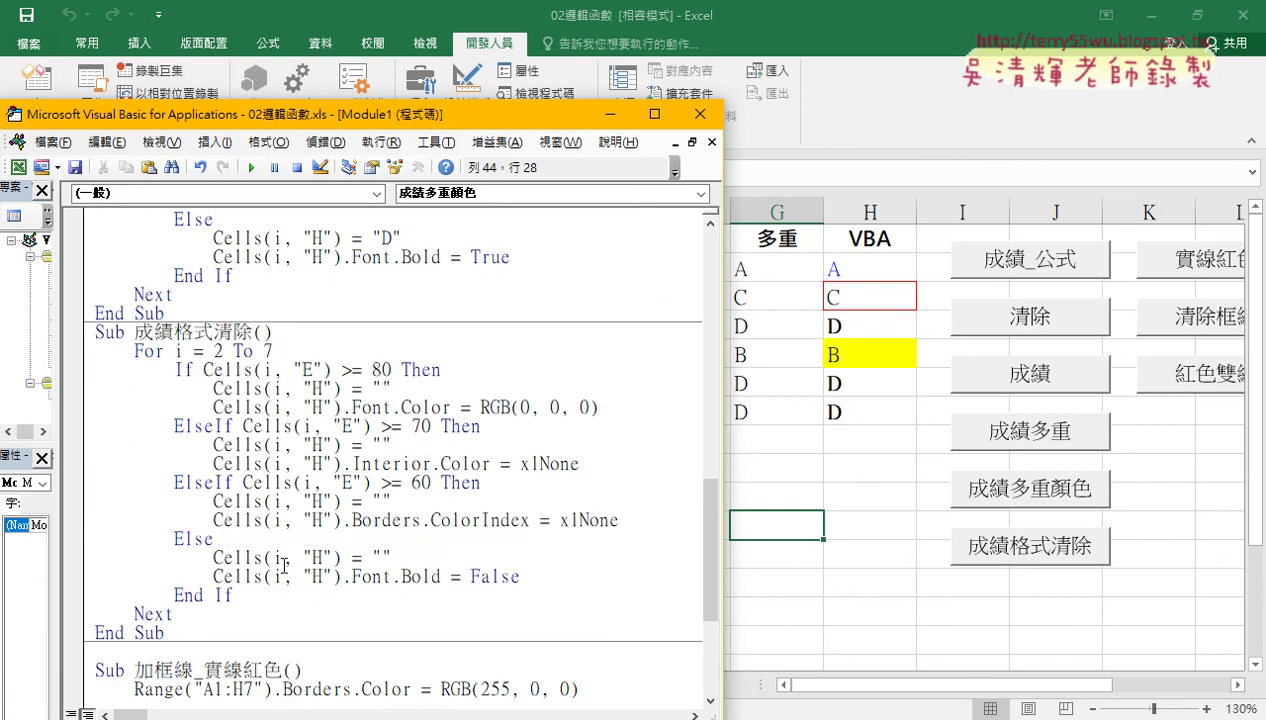
mouse_move(191, 613)
left_mouse_down()
mouse_move(115, 538)
mouse_move(76, 350)
left_mouse_up()
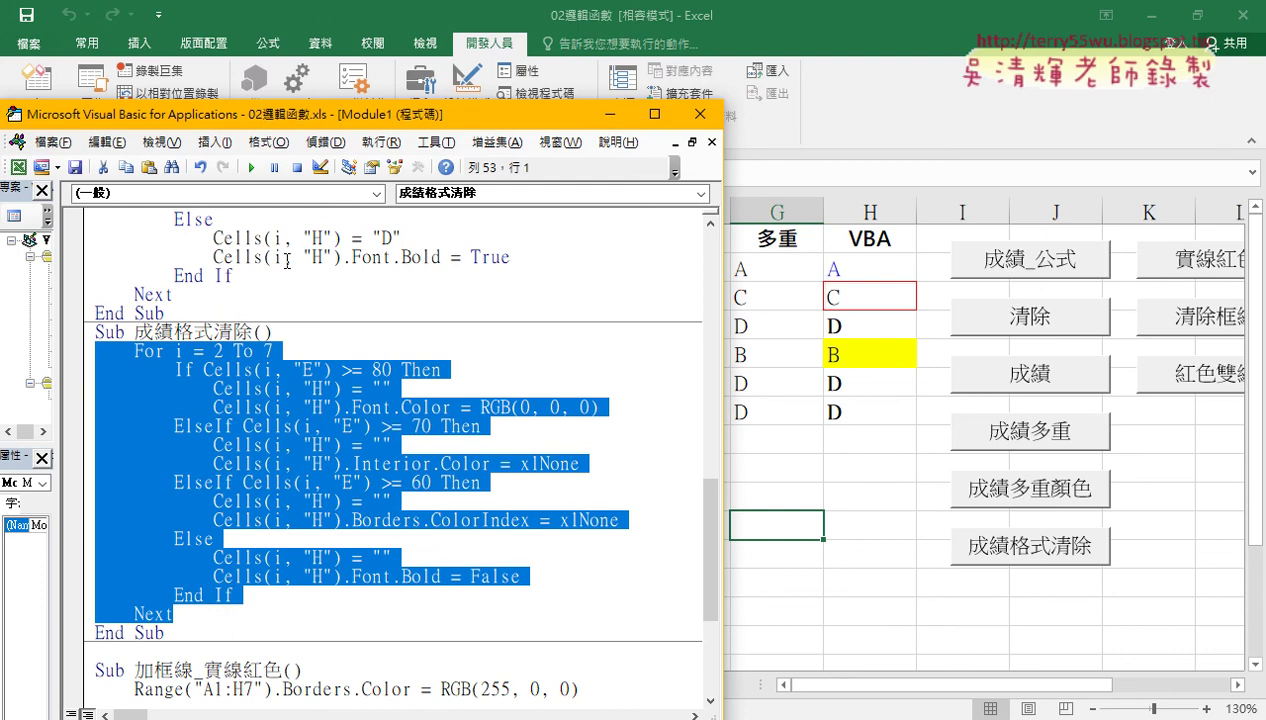
Step: Try commenting out the For and If lines with an apostrophe, then undo both
left_click(98, 350)
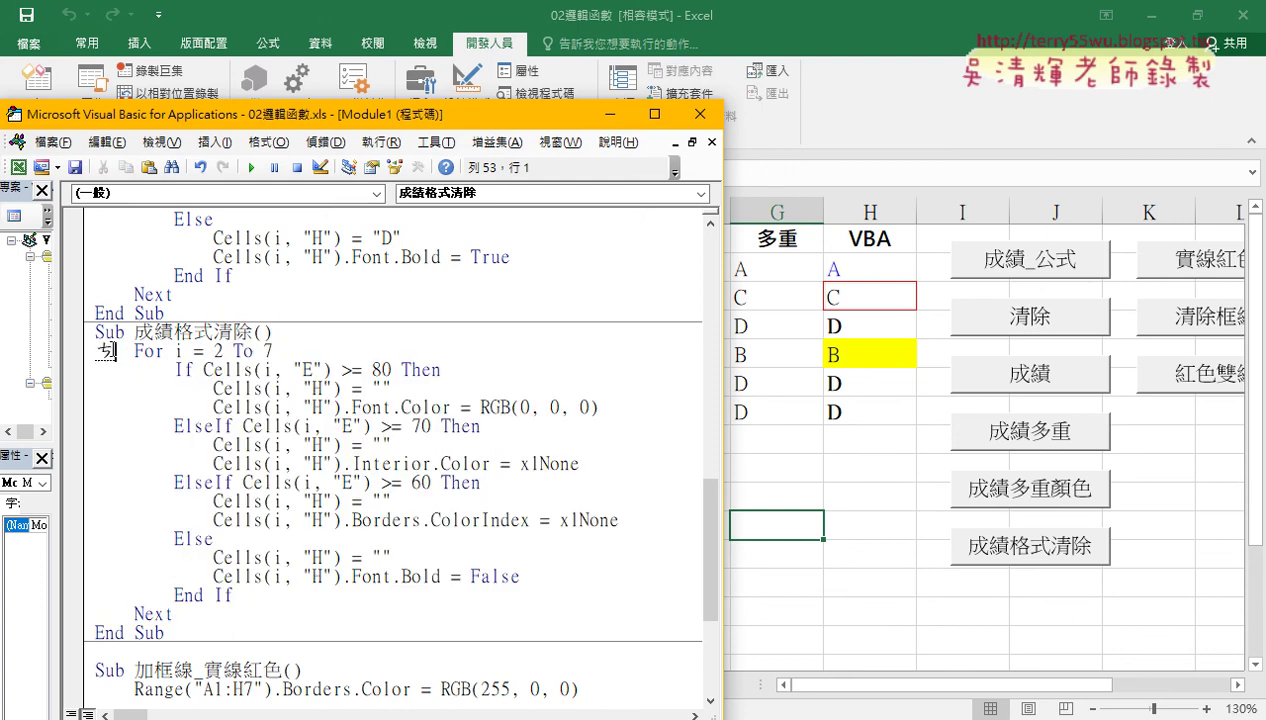
type("'")
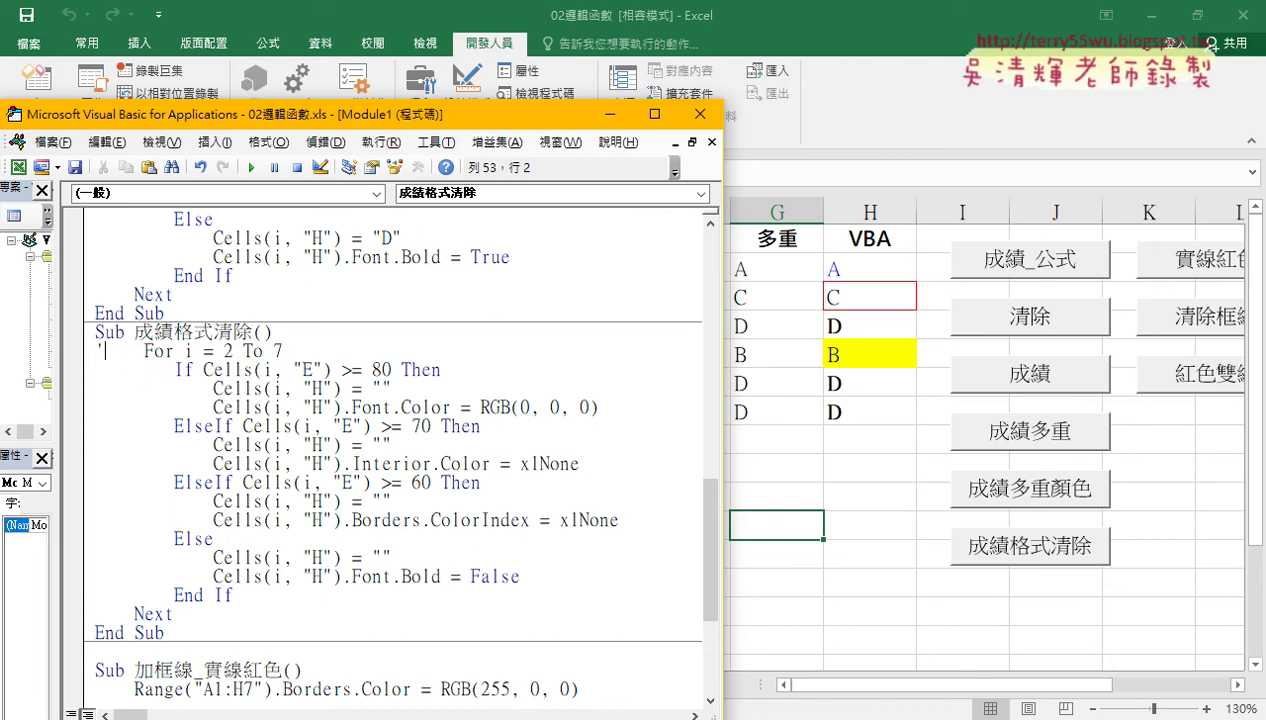
left_click(97, 369)
type("'")
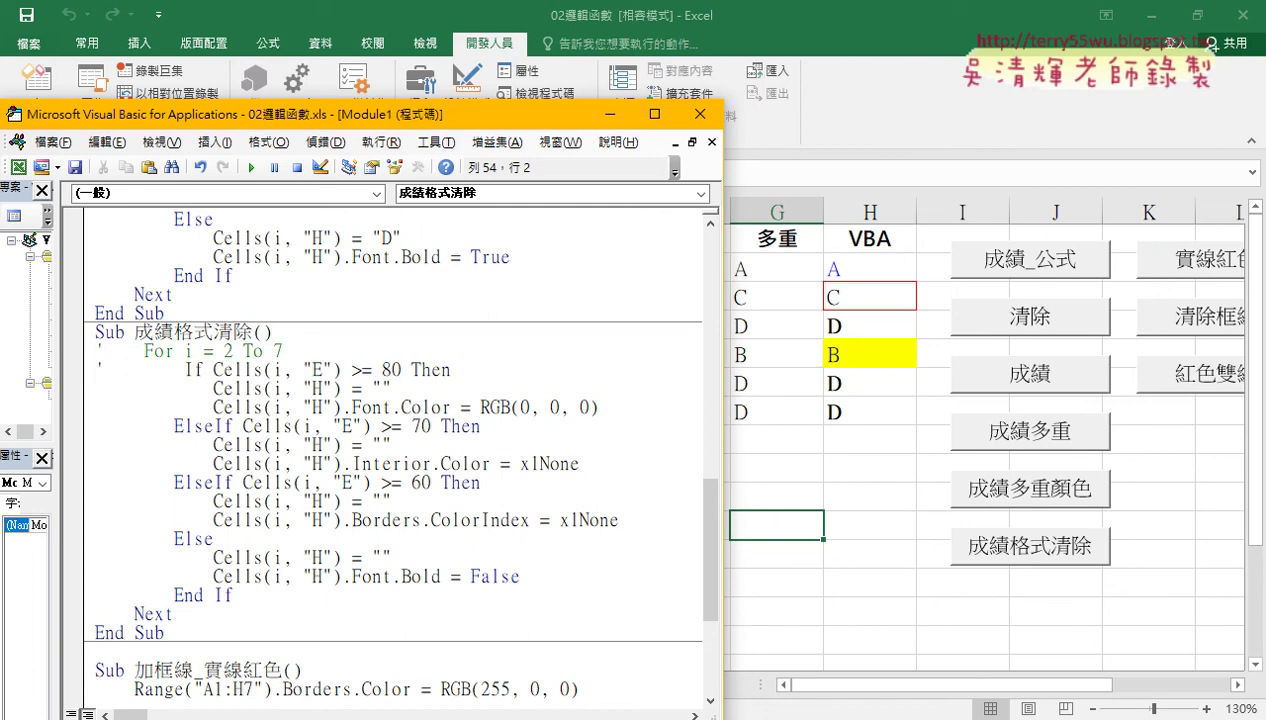
key("ctrl+z")
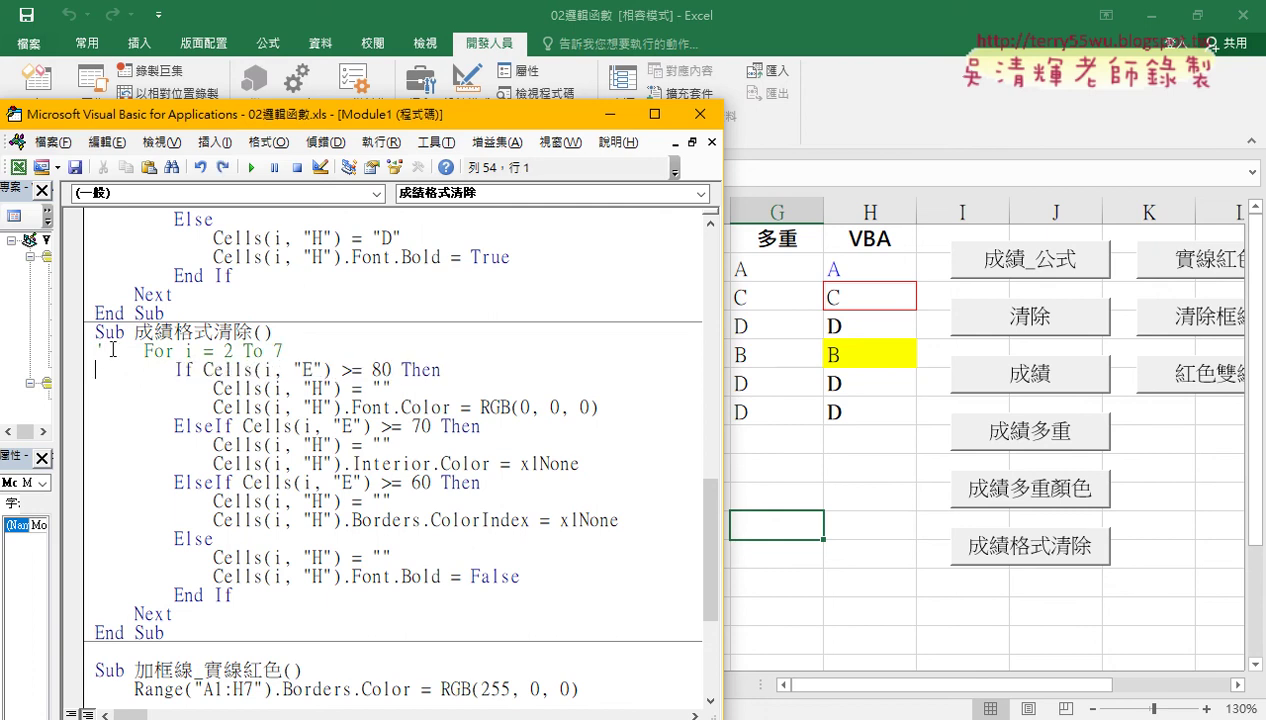
key("ctrl+z")
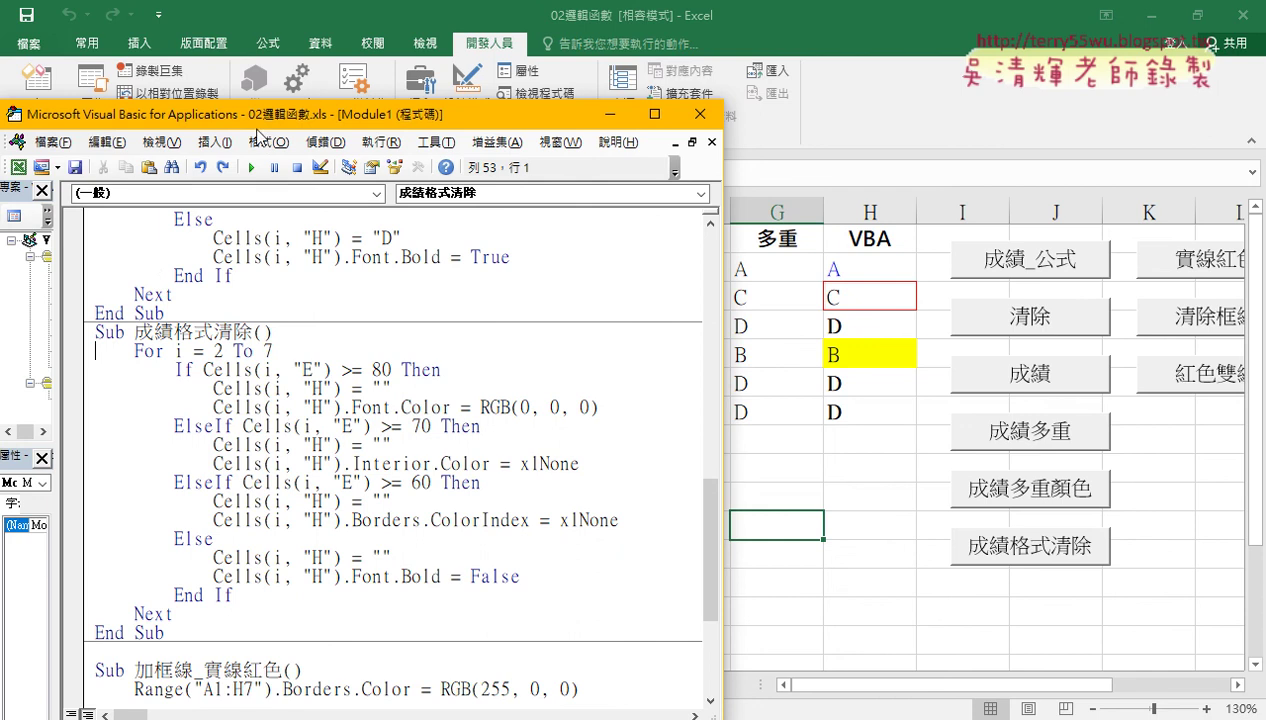
Step: Show and dock the 編輯 (Edit) toolbar, then select the For…Next loop in 成績格式清除
left_click_drag(251, 117, 293, 77)
right_click(172, 130)
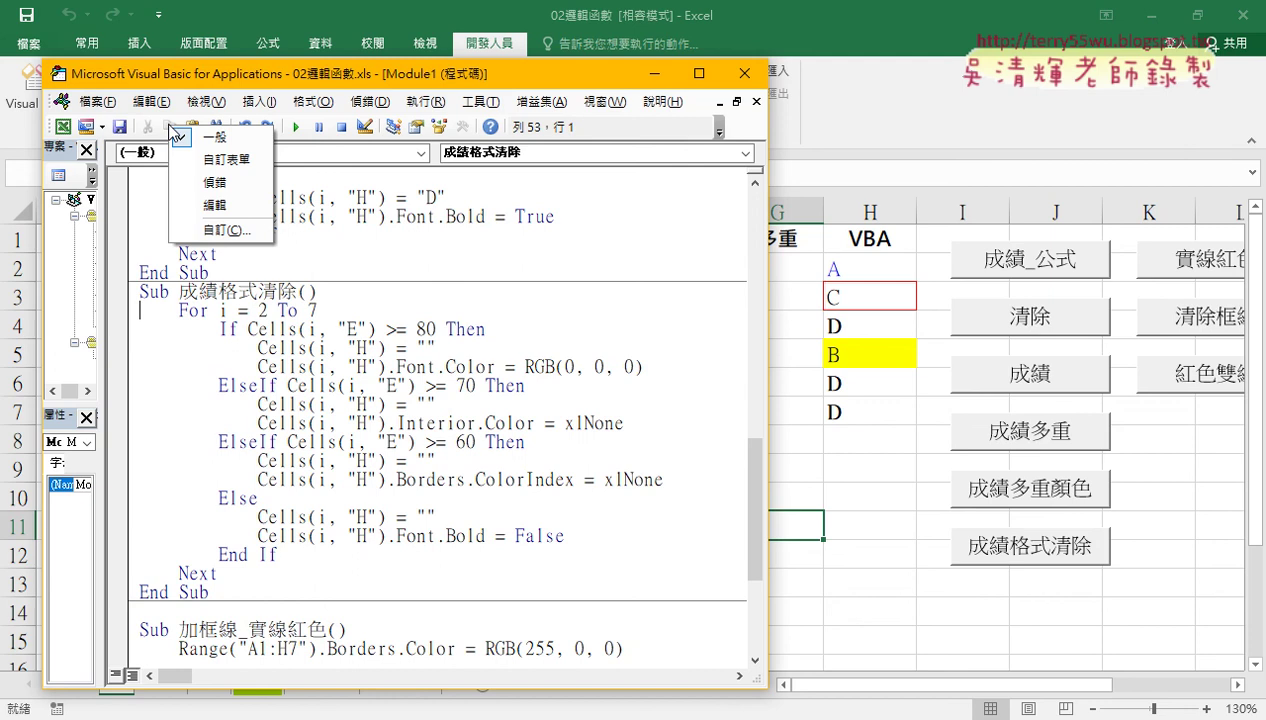
left_click(217, 205)
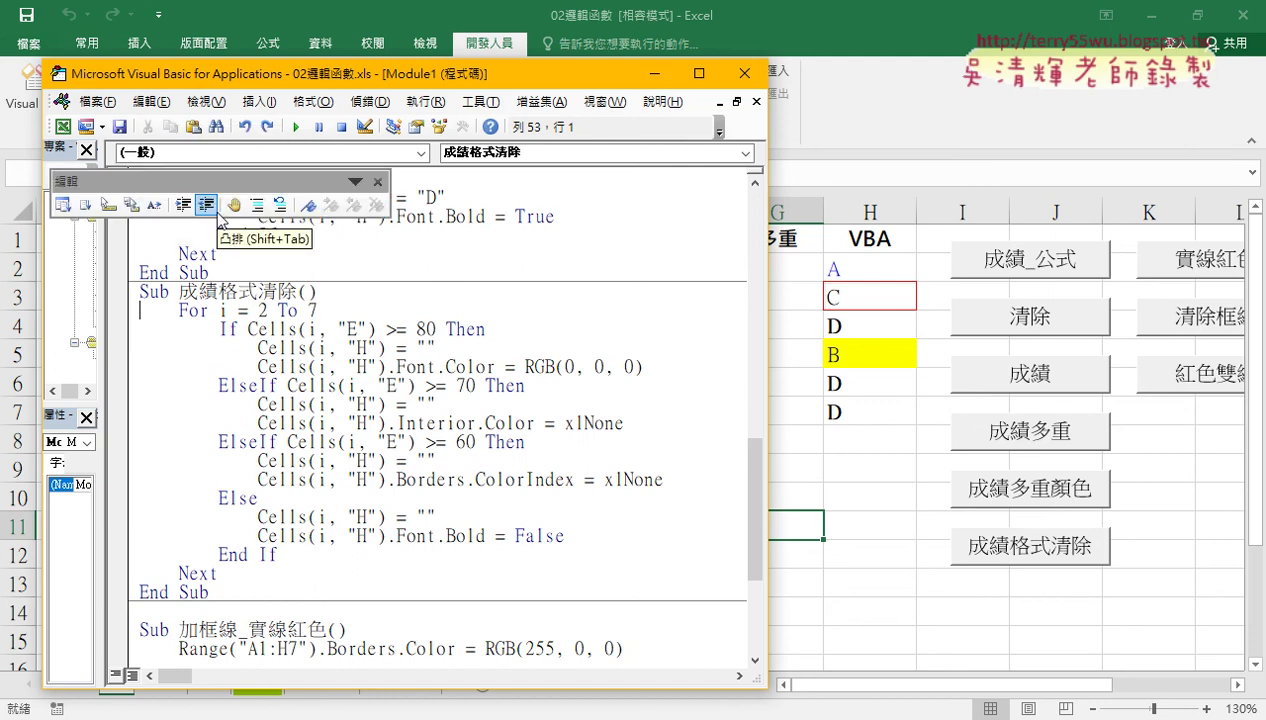
left_click_drag(150, 181, 190, 150)
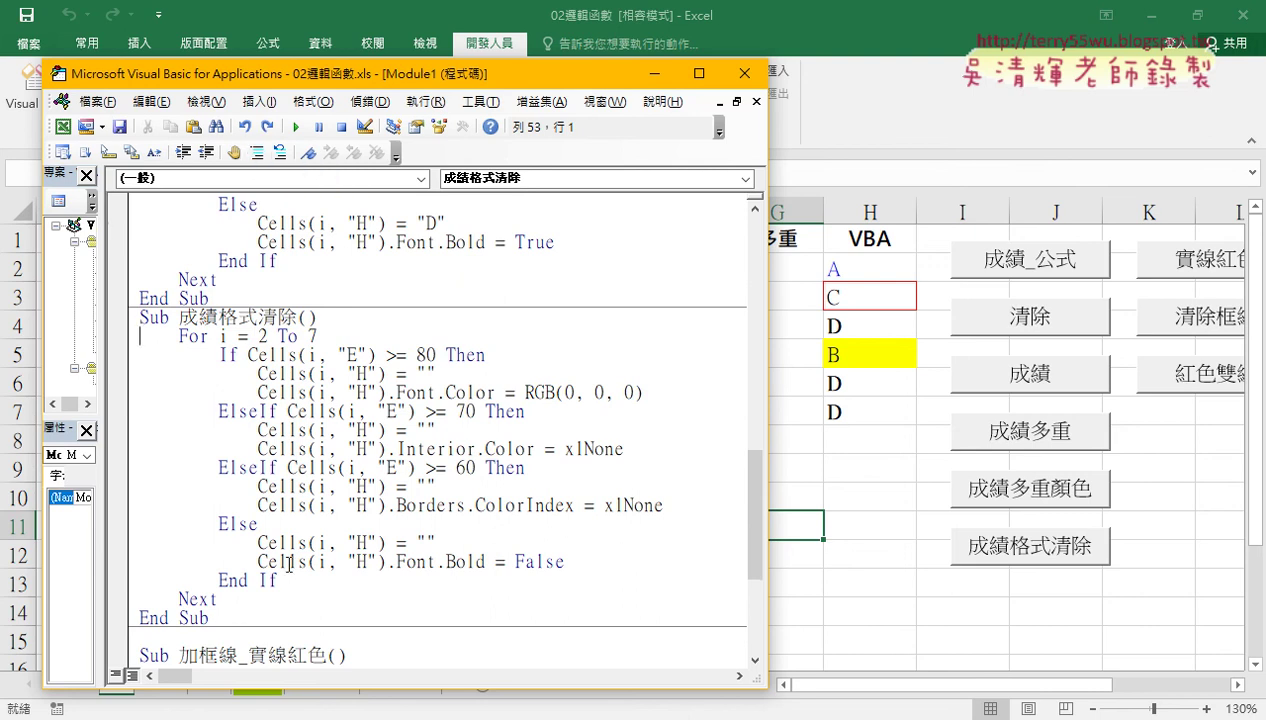
mouse_move(218, 598)
left_mouse_down()
mouse_move(122, 430)
mouse_move(98, 336)
left_mouse_up()
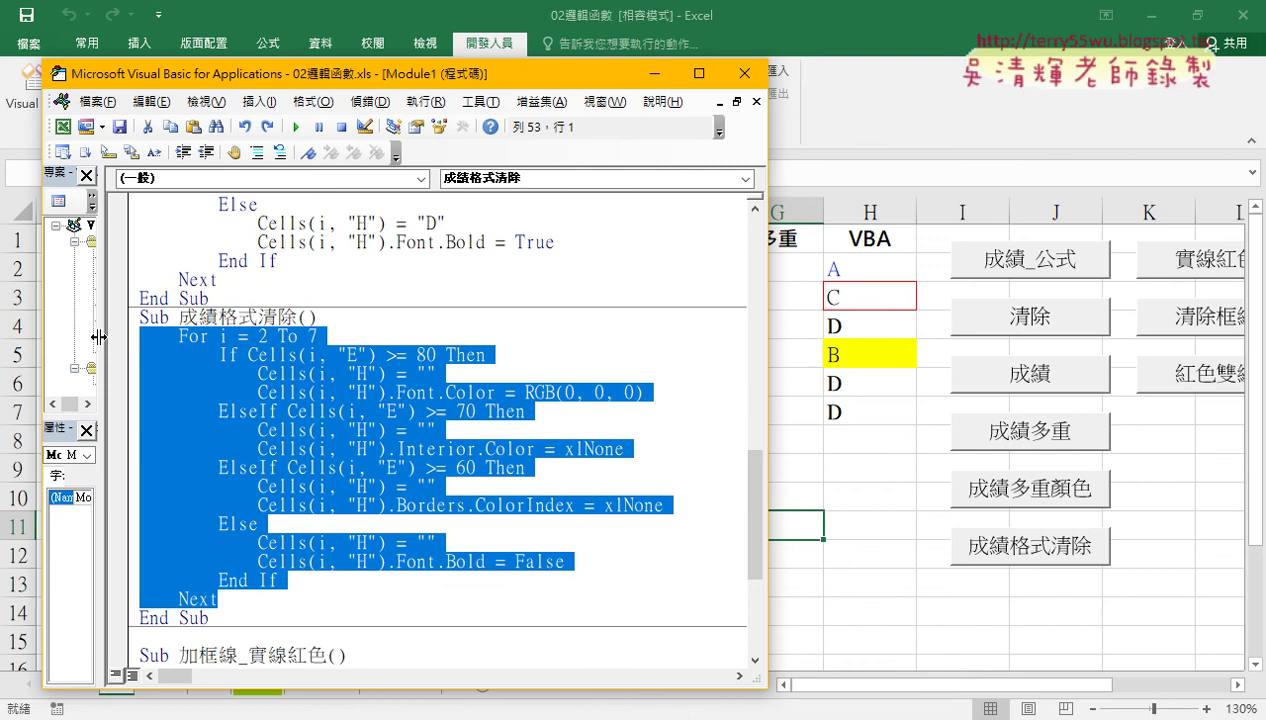
Step: Comment out the For…Next loop with Comment Block, then test Uncomment Block on it
left_click(255, 154)
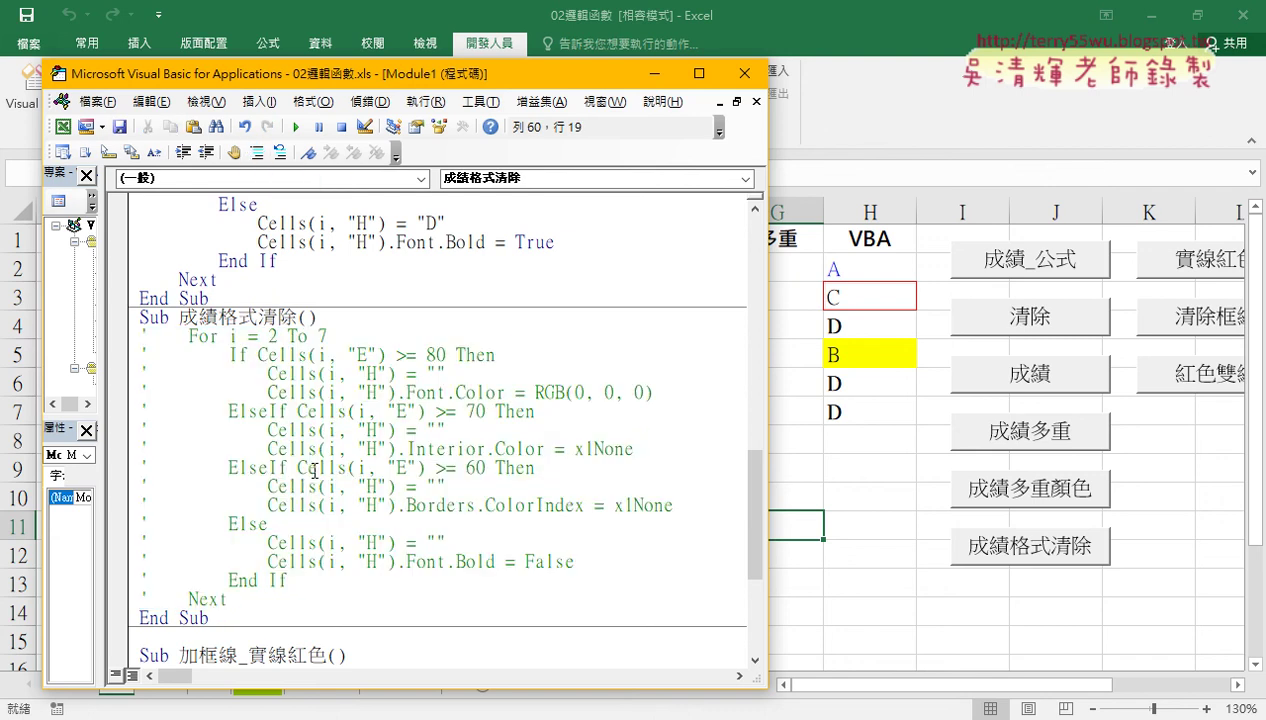
left_click(237, 600)
left_click_drag(237, 600, 123, 337)
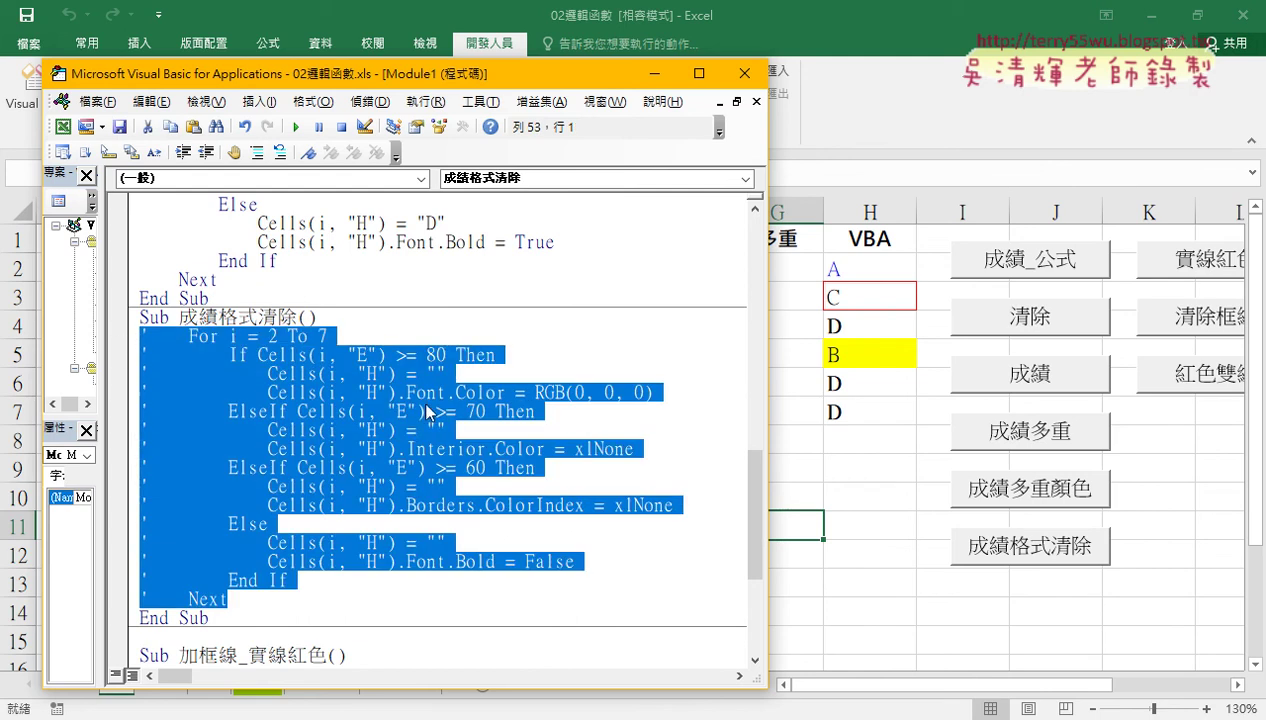
left_click(280, 152)
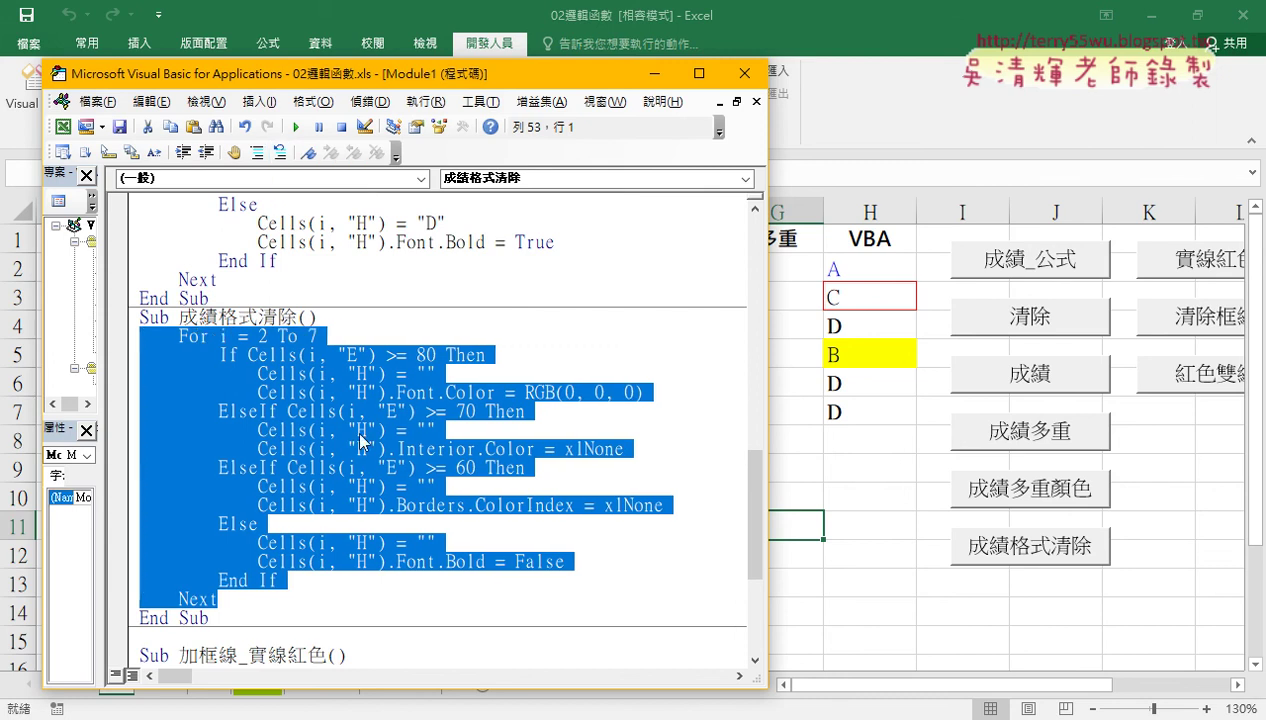
left_click(366, 468)
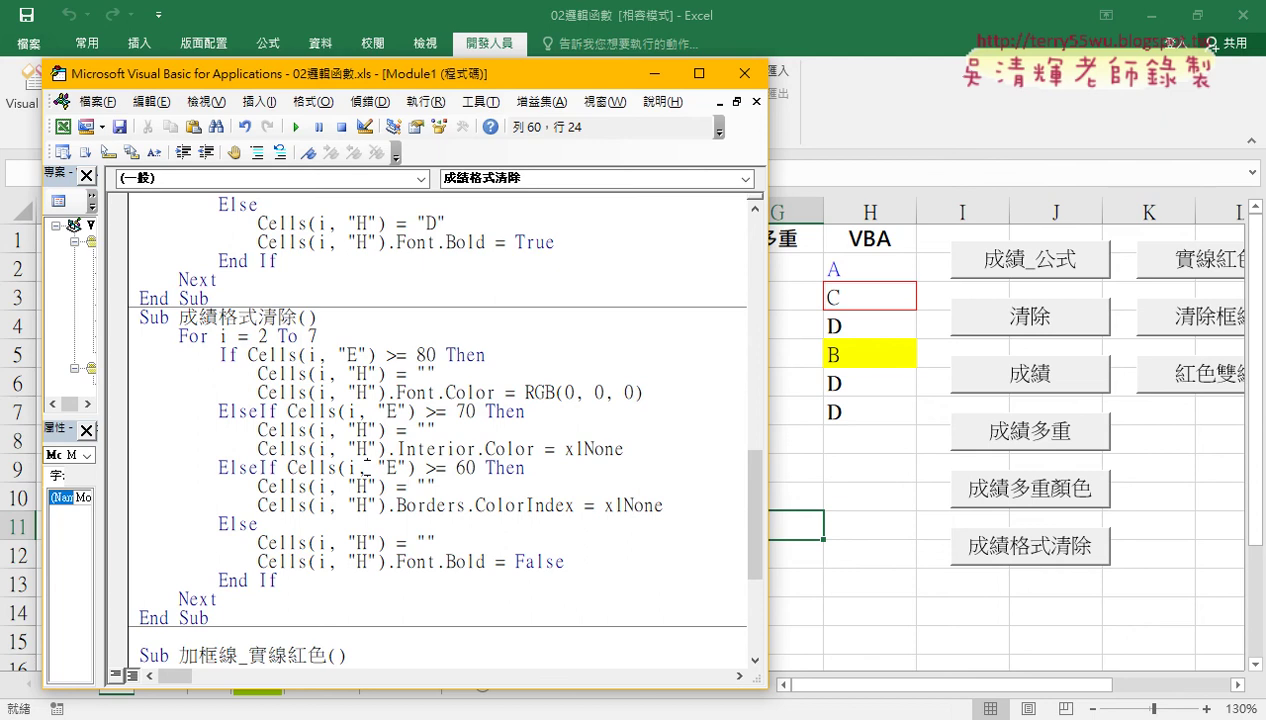
Step: Comment out the loop again and start a new line after Next
left_click_drag(218, 599, 121, 338)
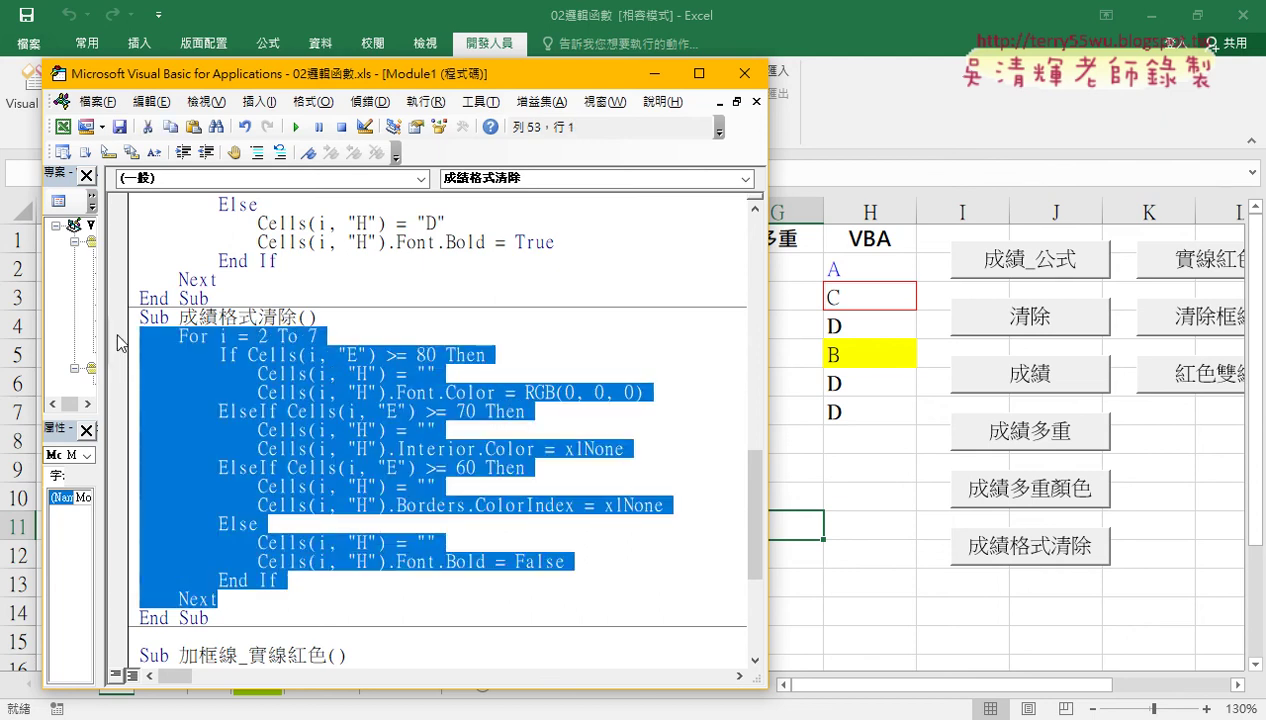
left_click(257, 155)
left_click(260, 598)
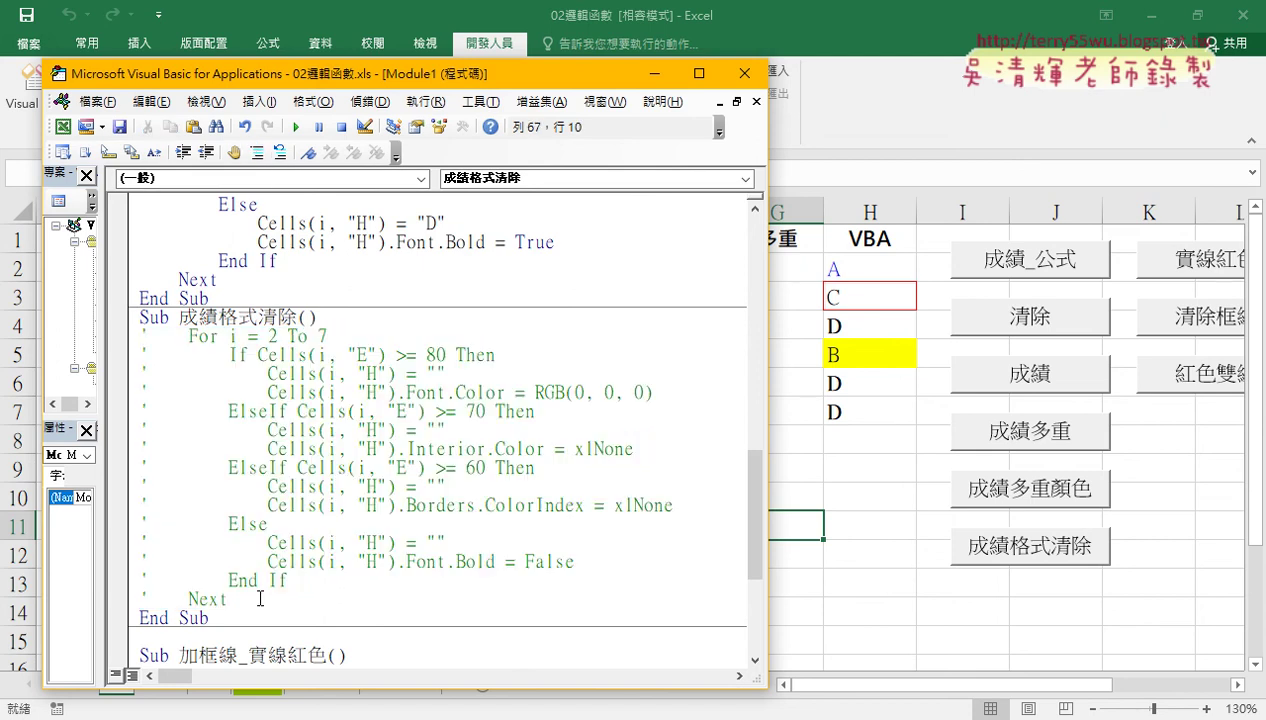
key("Return")
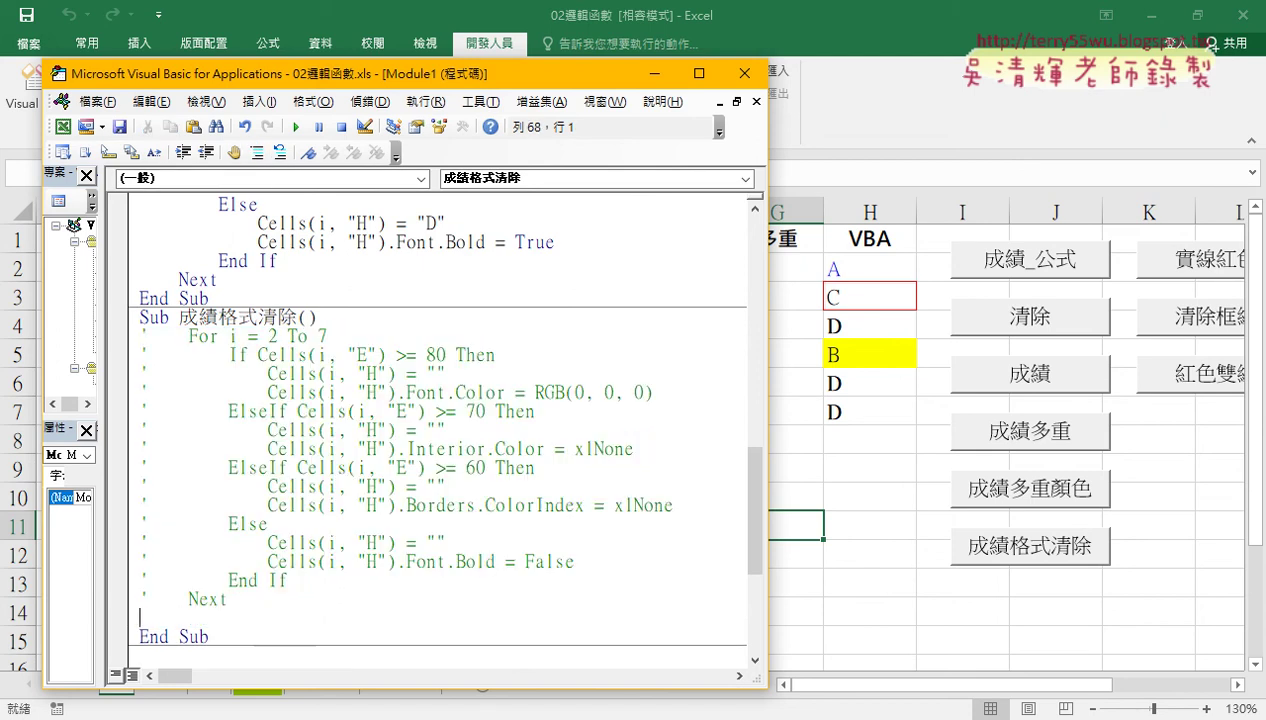
Step: Indent the new line after Next and narrow the editor so column H rows 1–7 are visible
key("Tab")
left_click_drag(766, 434, 687, 435)
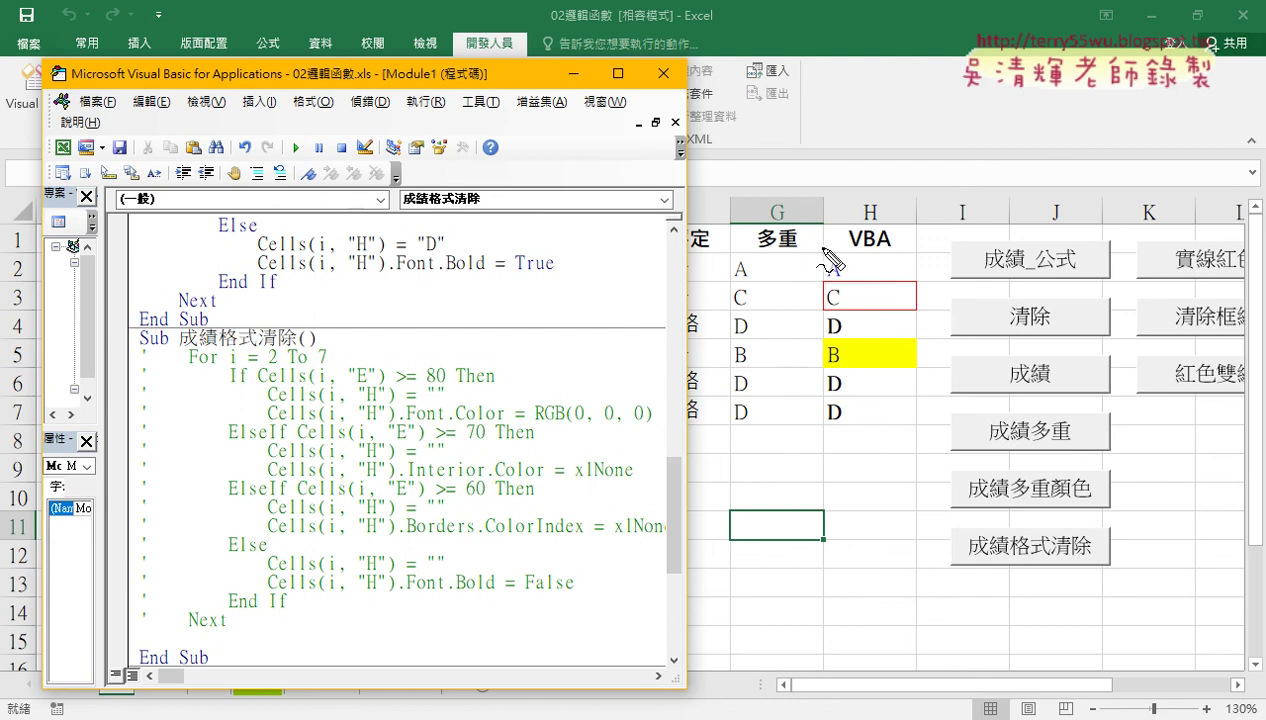
left_click_drag(822, 248, 818, 422)
left_click_drag(822, 250, 806, 424)
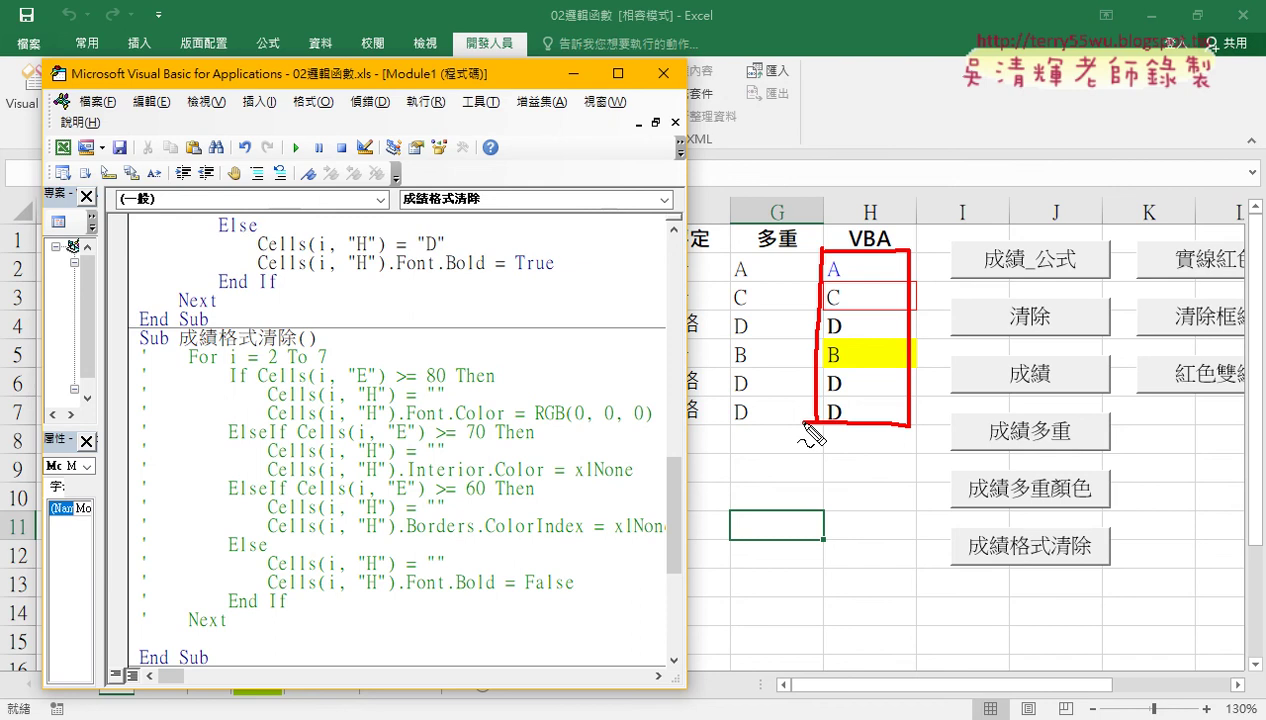
key("Escape")
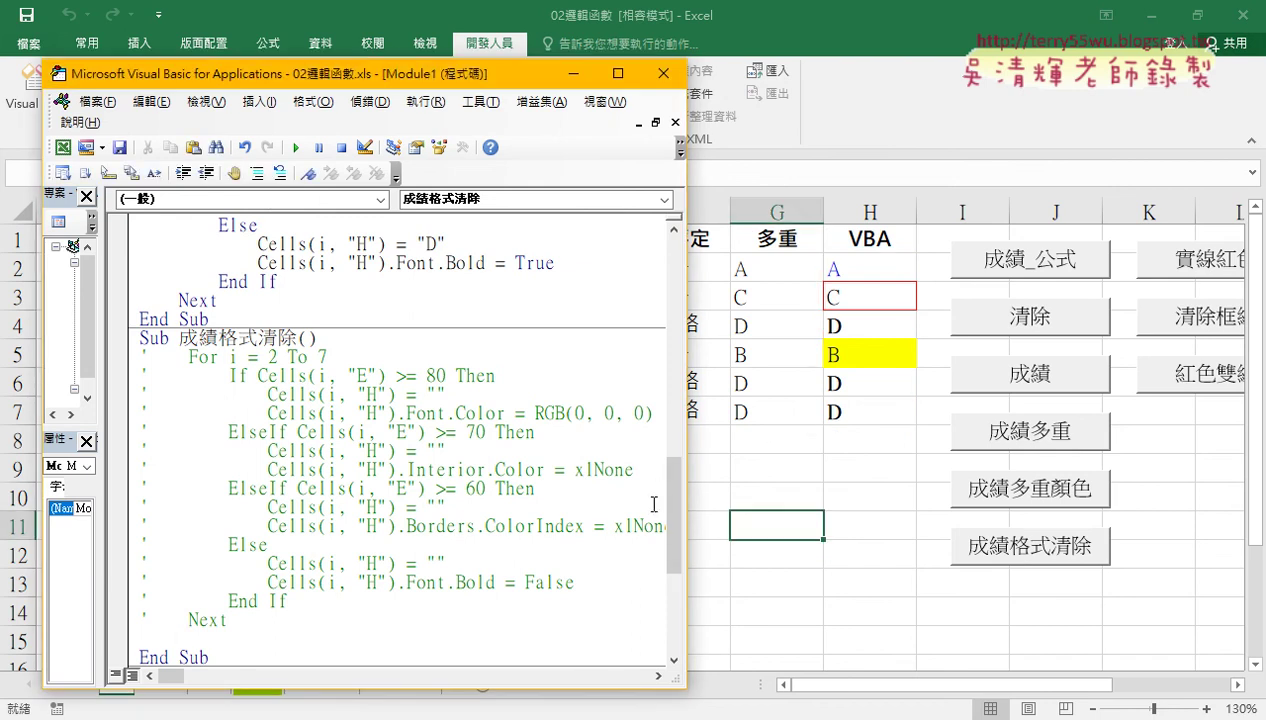
Step: Add Range("H2:H7").Clear, picking Clear from the suggestions, and run 成績格式清除 to empty column H
type("rang")
type("e(\"")
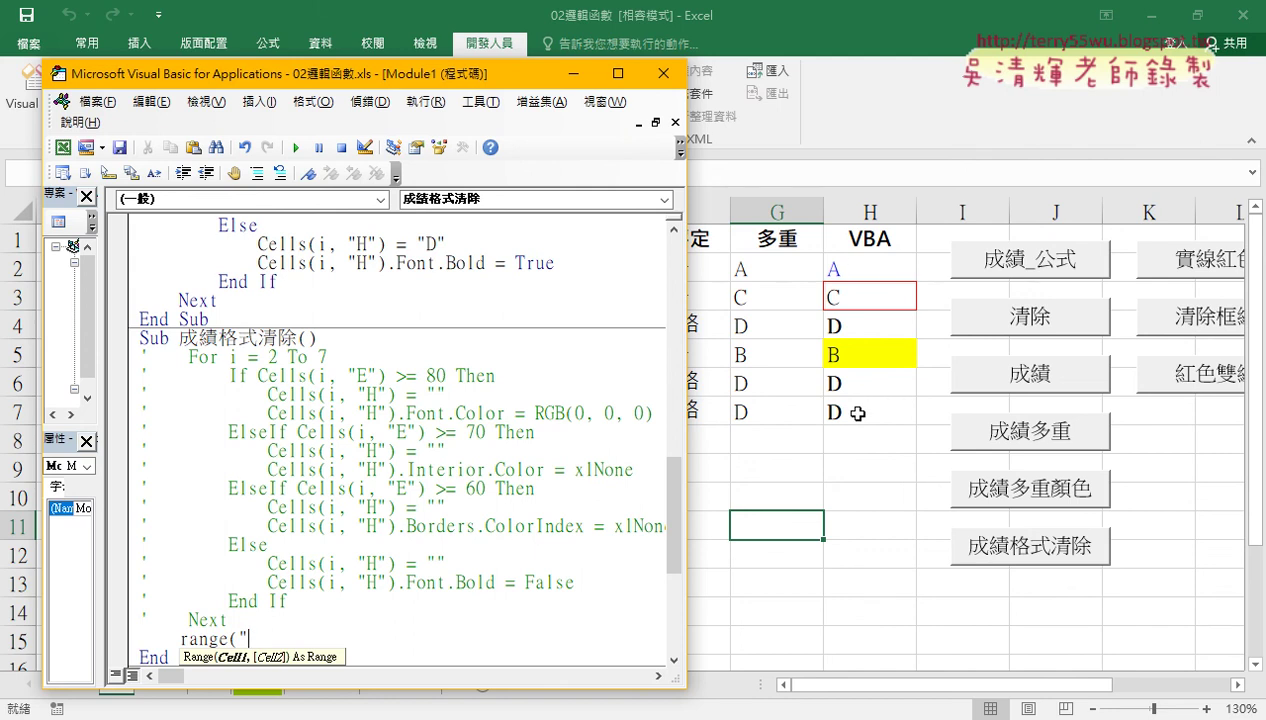
type("H")
type("2:H")
type("7\")")
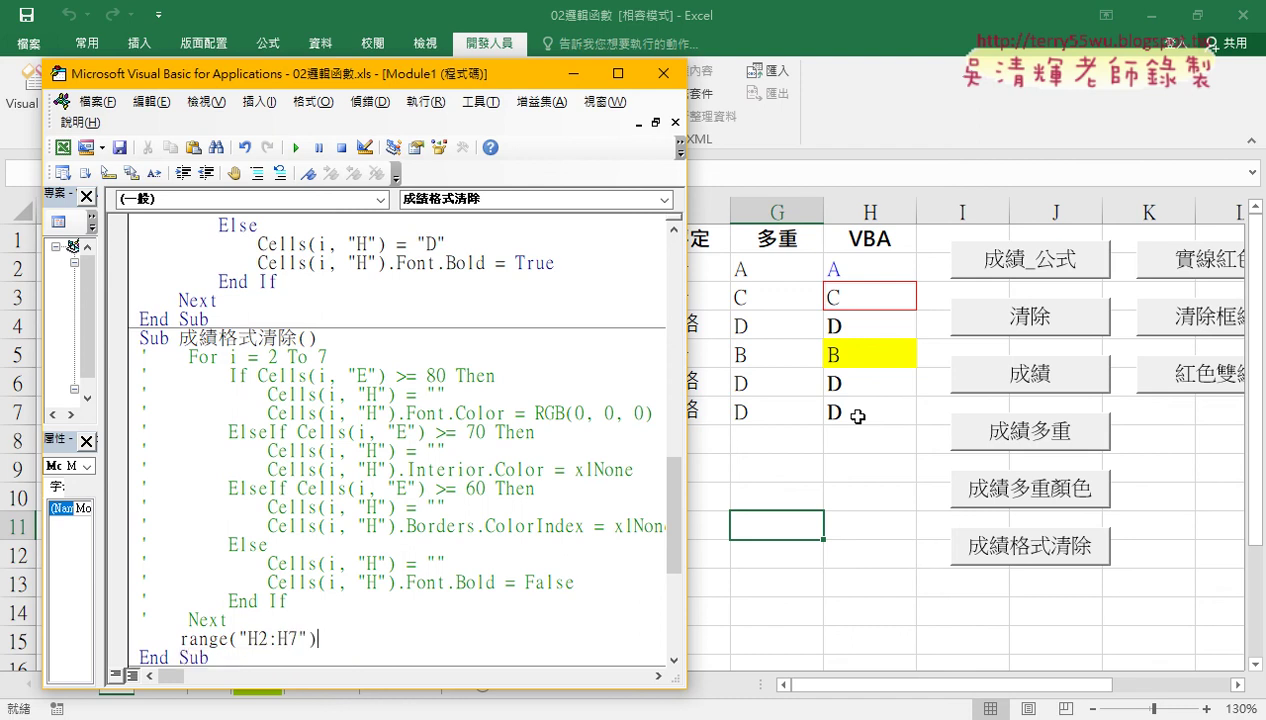
type(".")
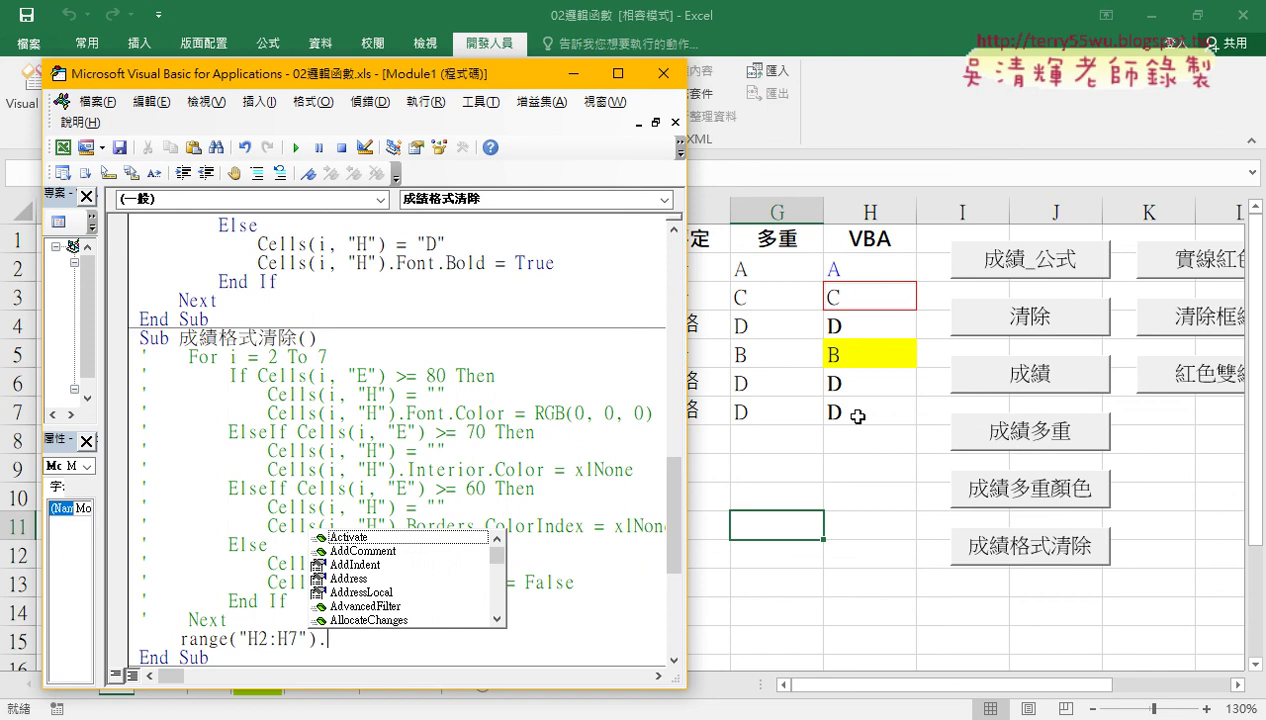
type("c")
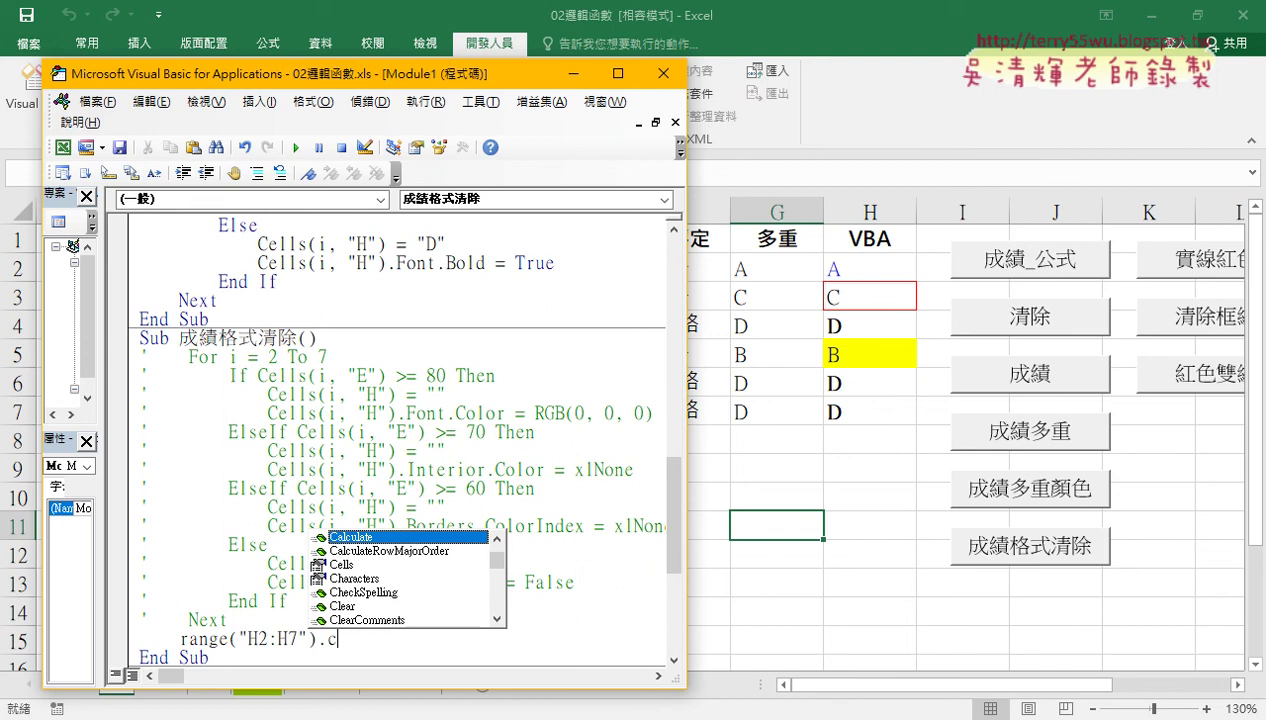
type("l")
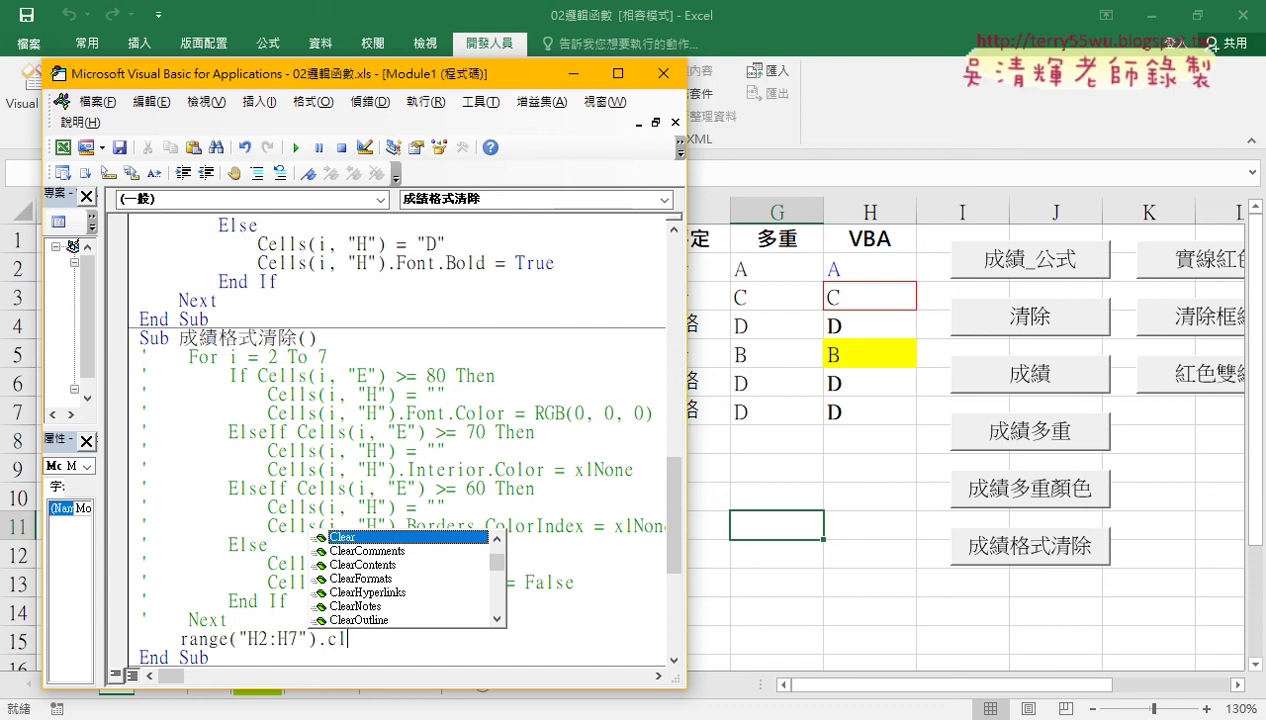
key("Down")
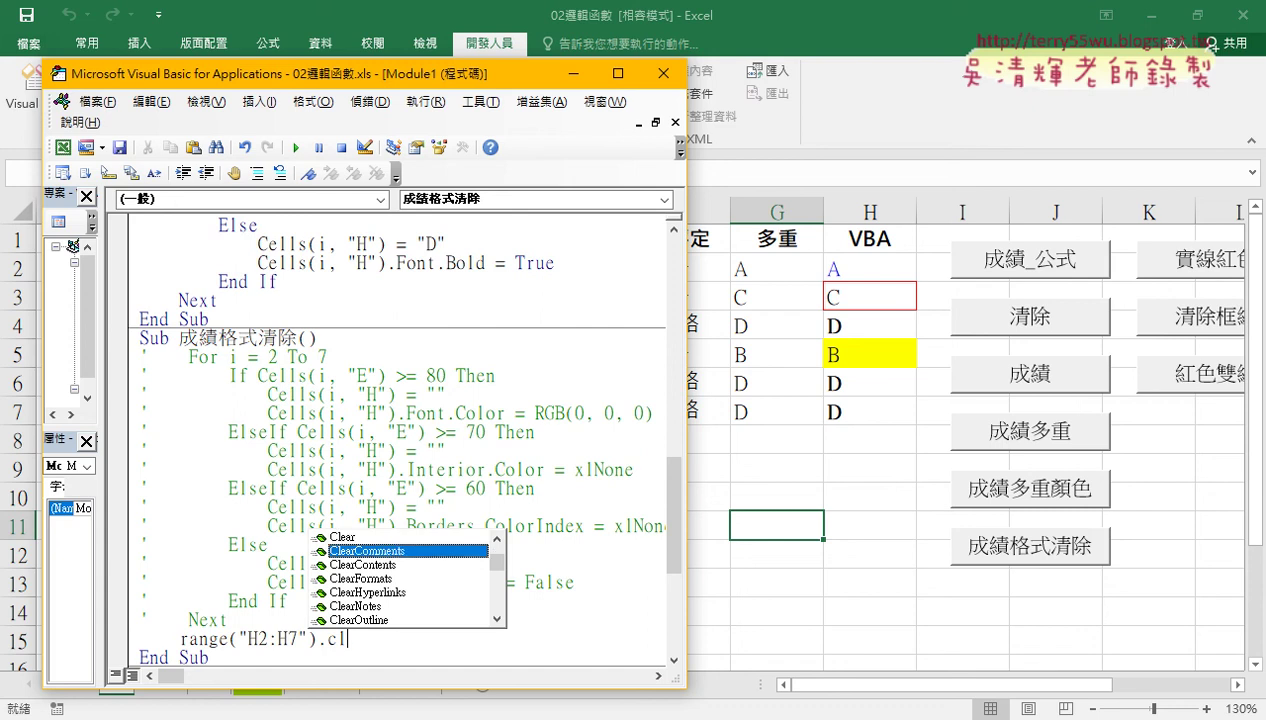
key("Down")
key("Down")
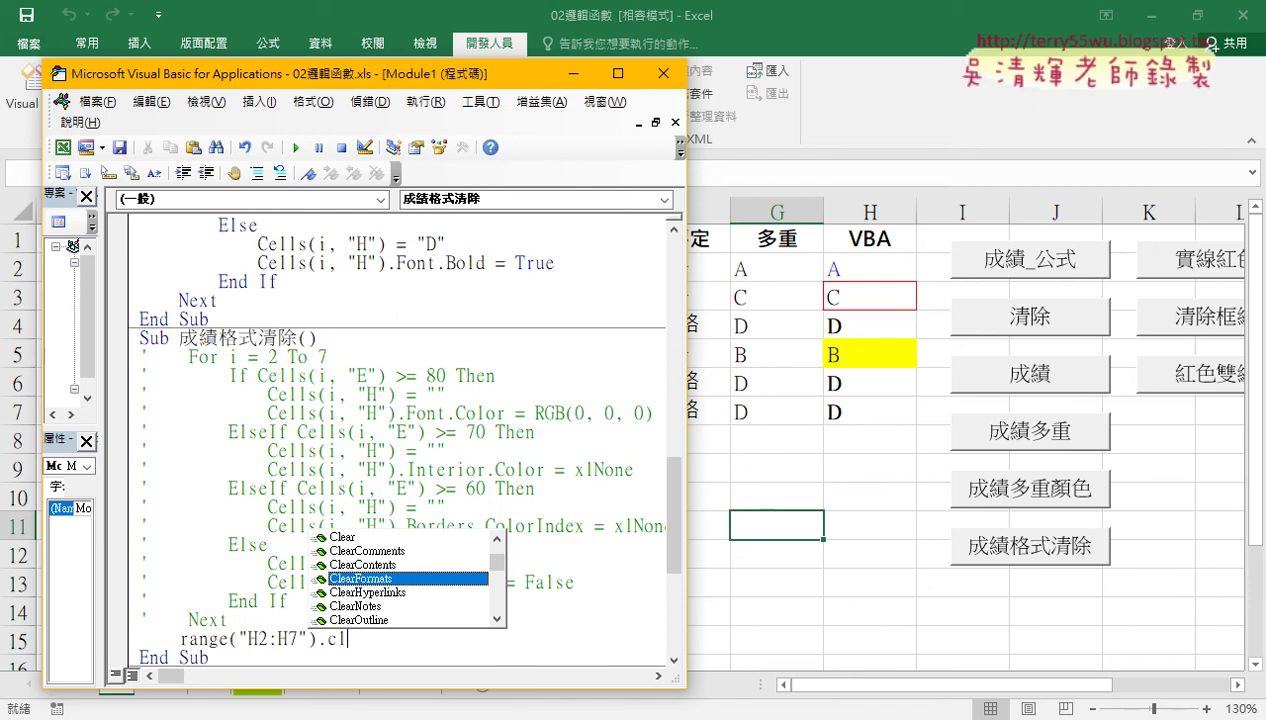
key("Up")
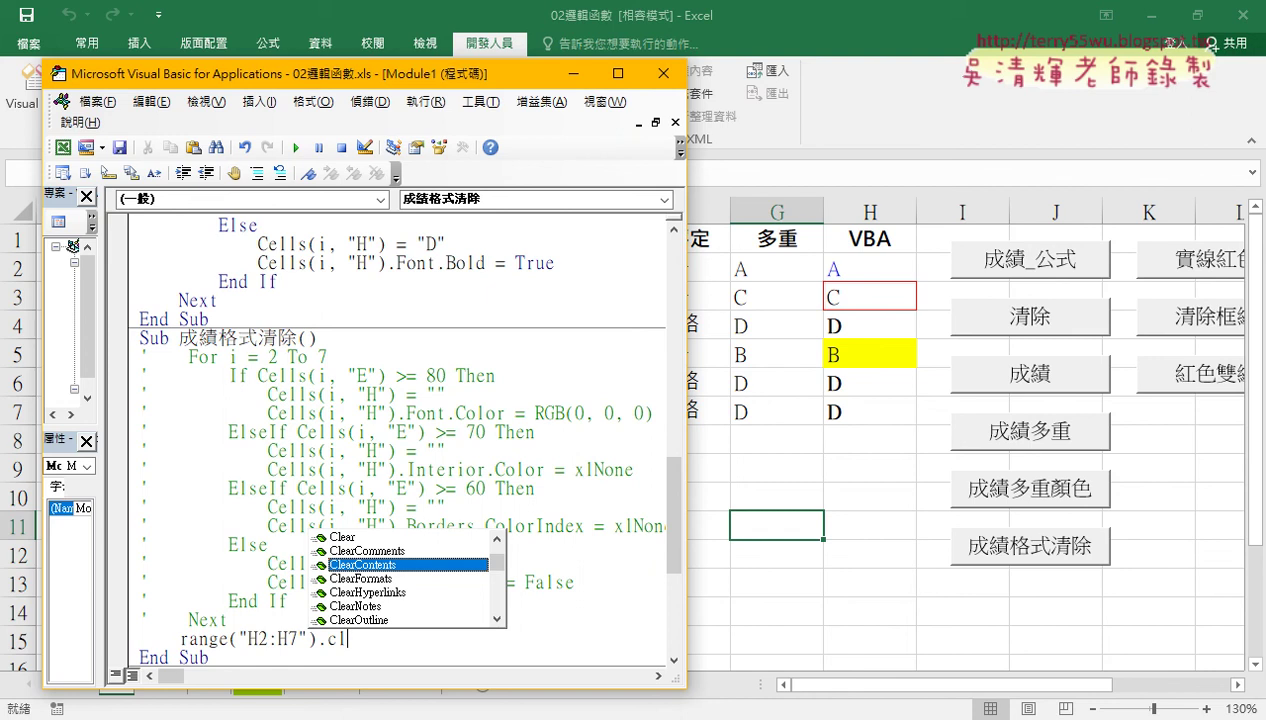
key("Up")
key("Up")
key("Tab")
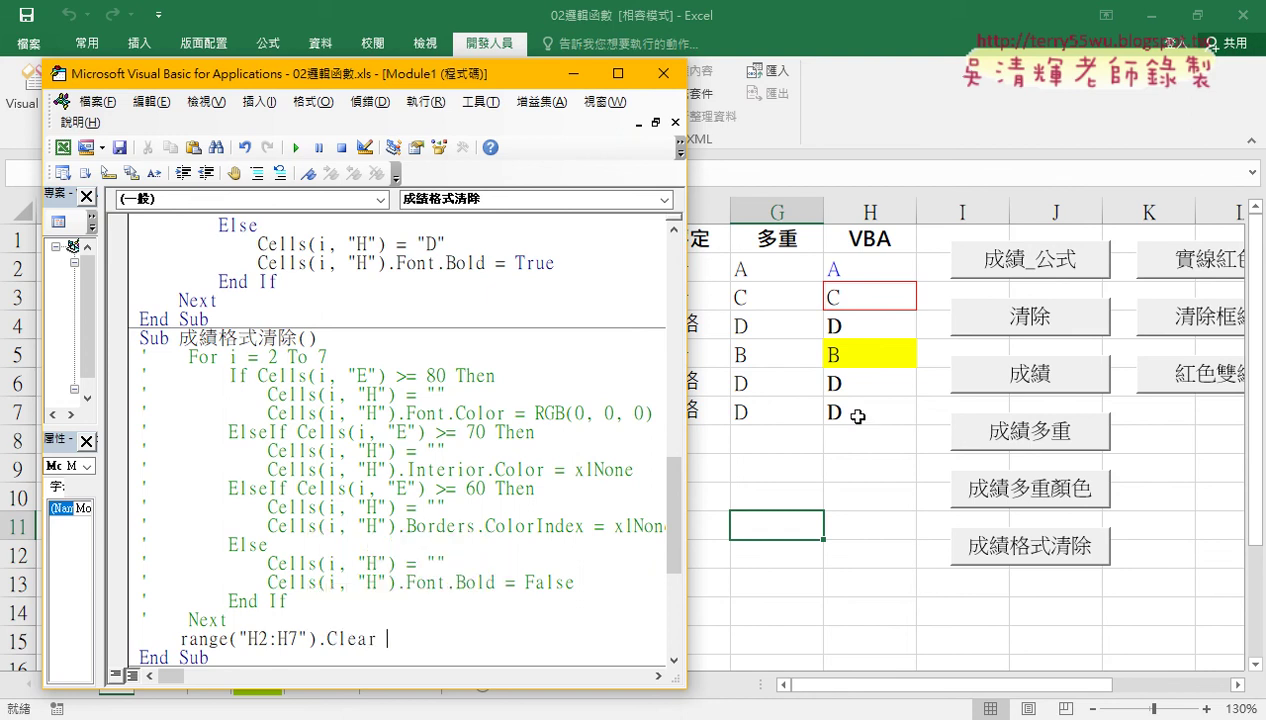
left_click(484, 468)
left_click(296, 153)
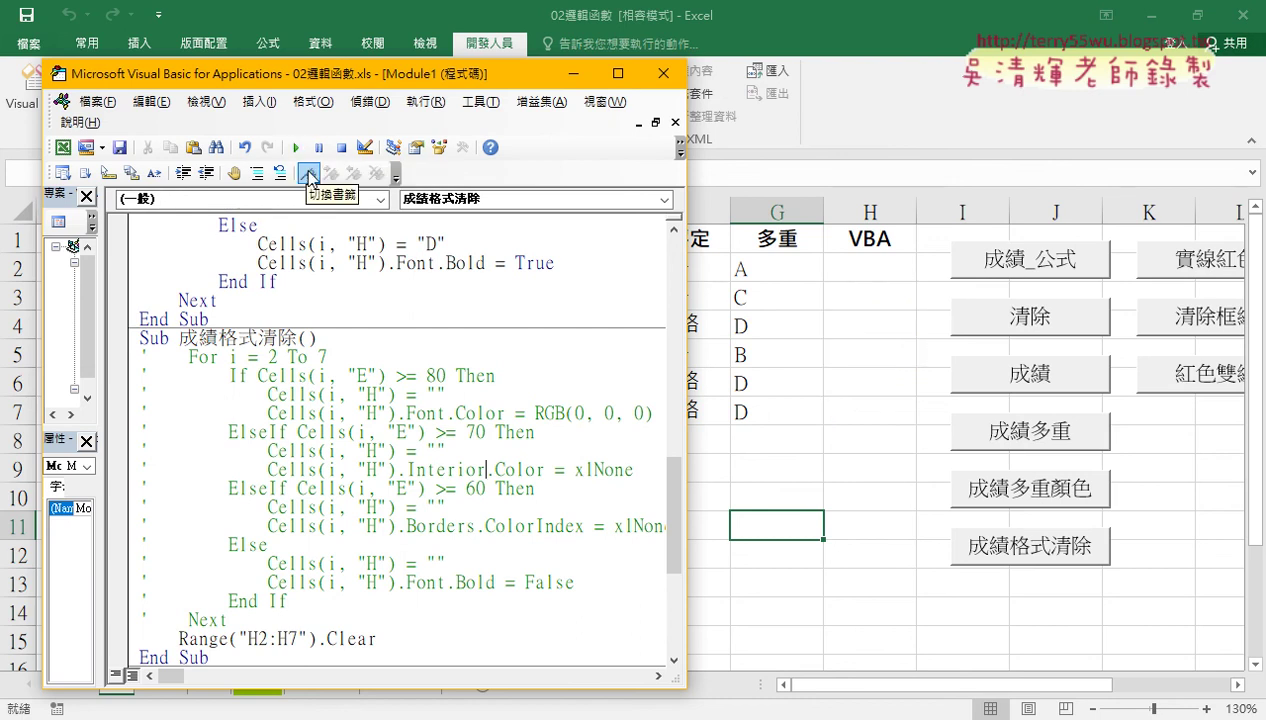
left_click_drag(377, 638, 180, 645)
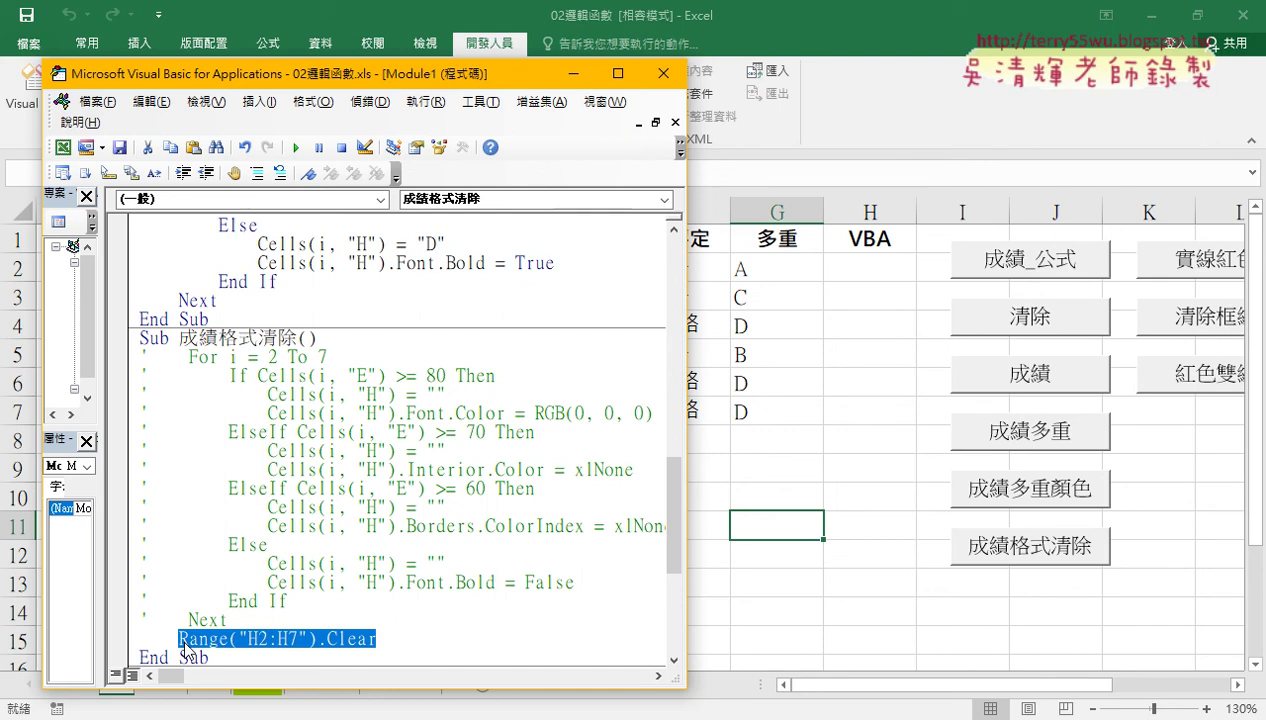
left_click(289, 598)
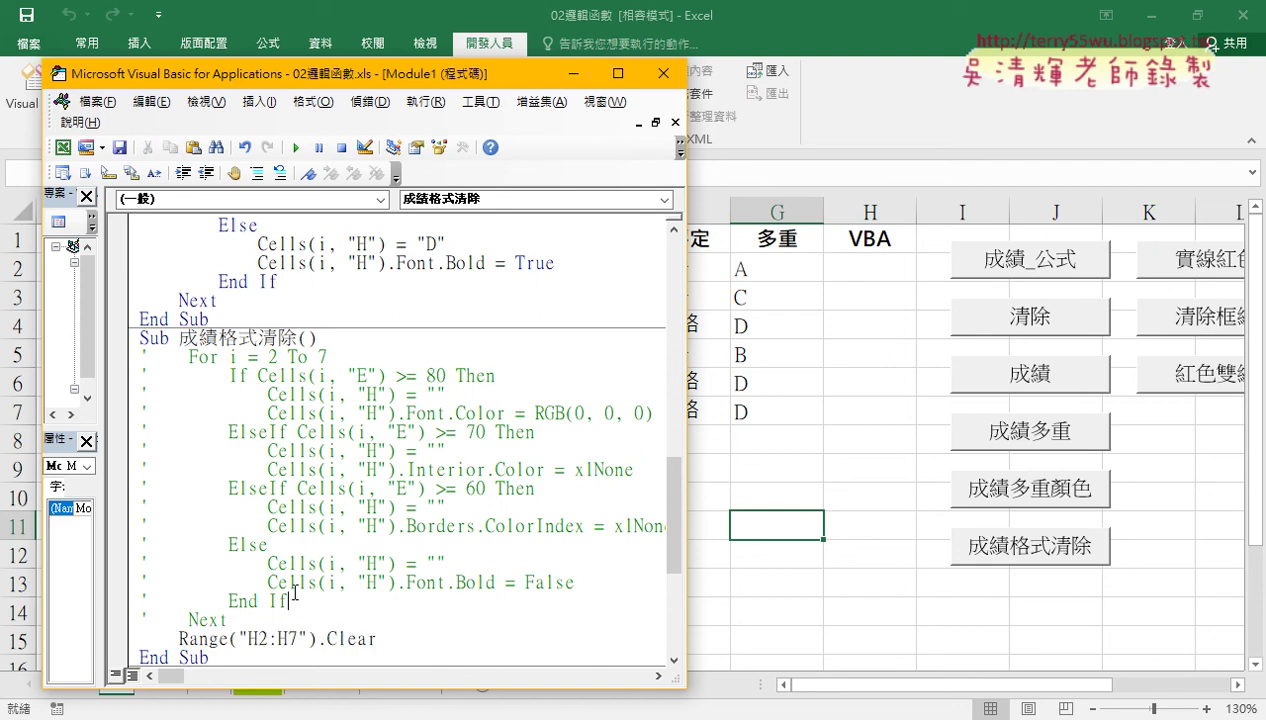
left_click_drag(319, 636, 178, 638)
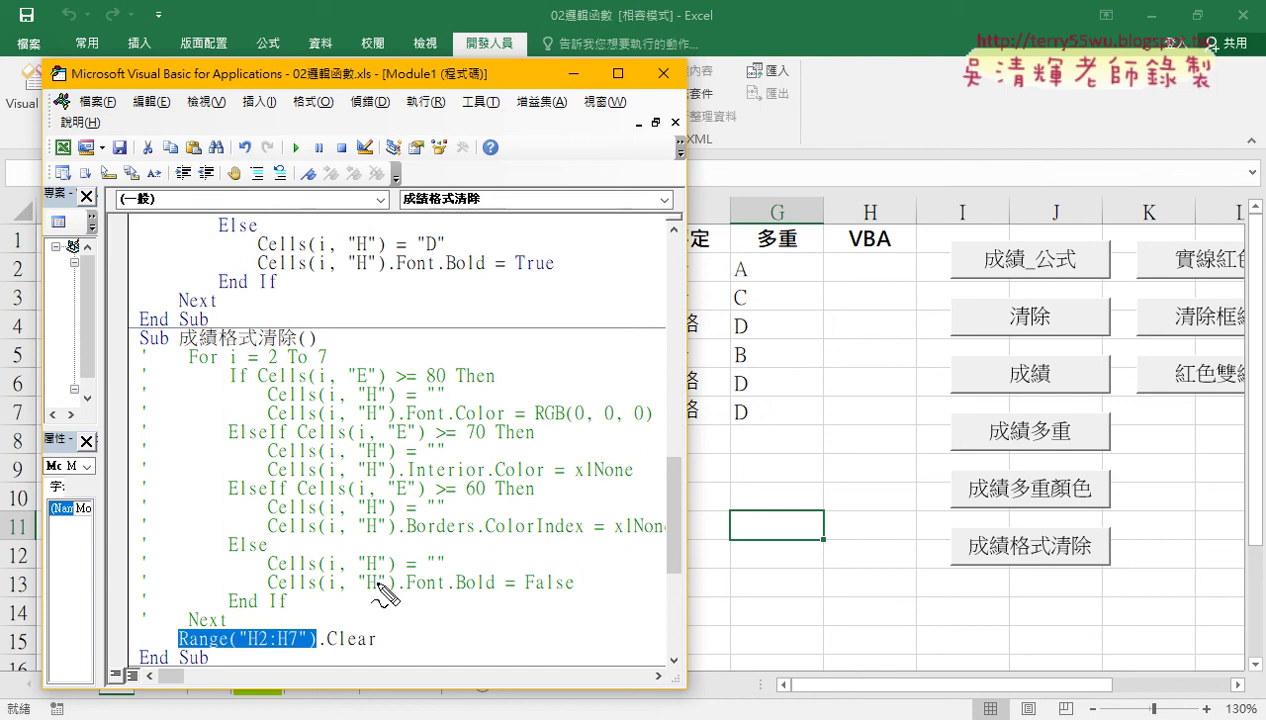
left_click_drag(250, 648, 268, 648)
left_click_drag(823, 253, 822, 282)
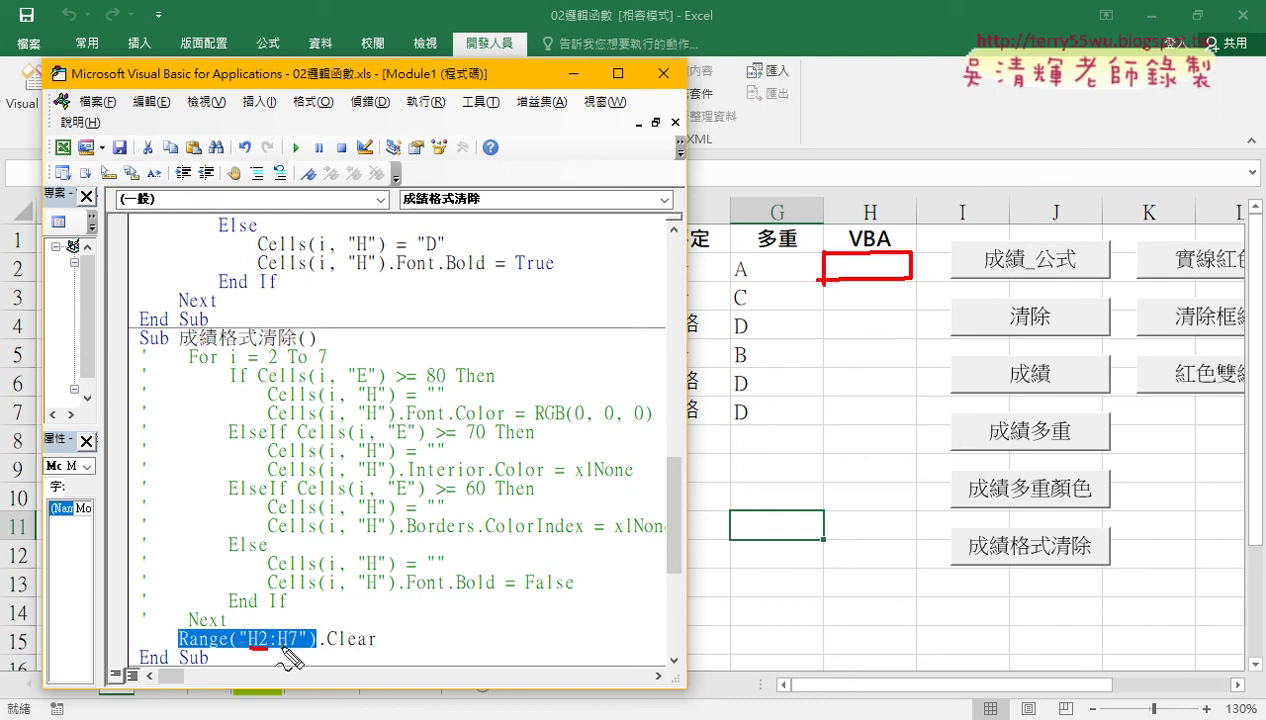
left_click_drag(277, 647, 305, 646)
mouse_move(820, 398)
left_mouse_down()
mouse_move(823, 425)
mouse_move(838, 428)
left_mouse_up()
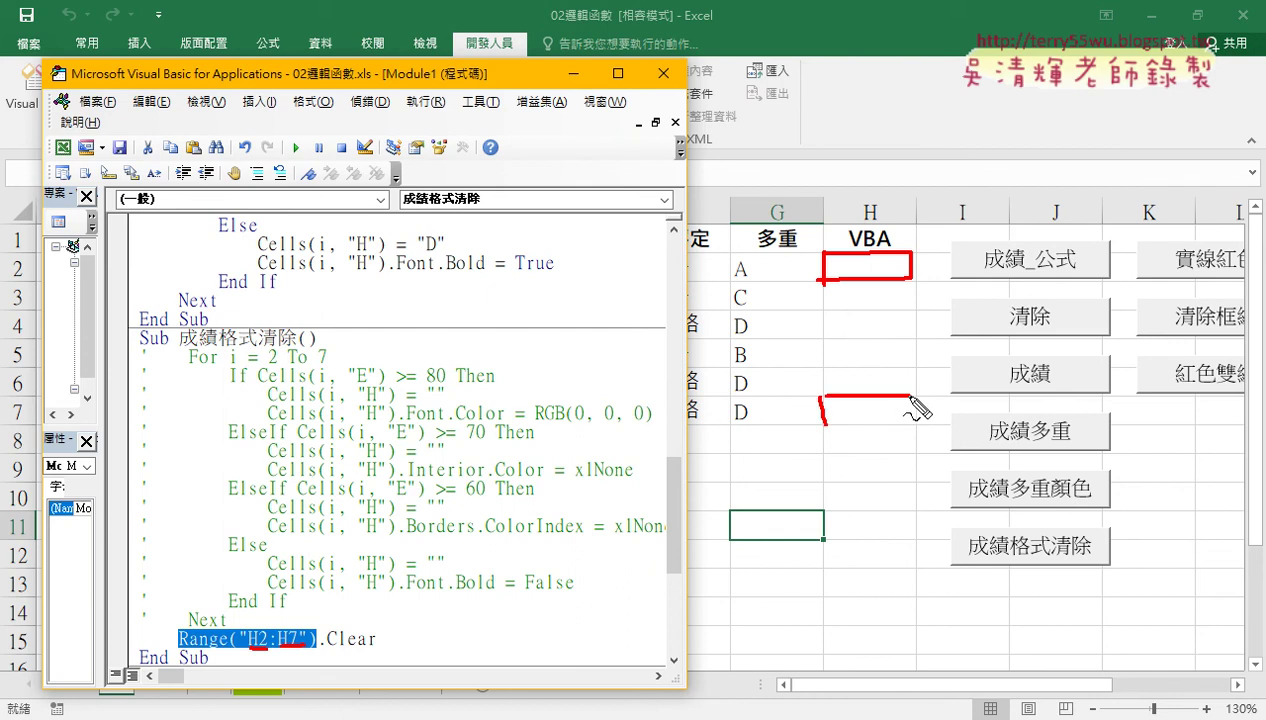
mouse_move(812, 240)
left_mouse_down()
mouse_move(825, 470)
mouse_move(828, 434)
left_mouse_up()
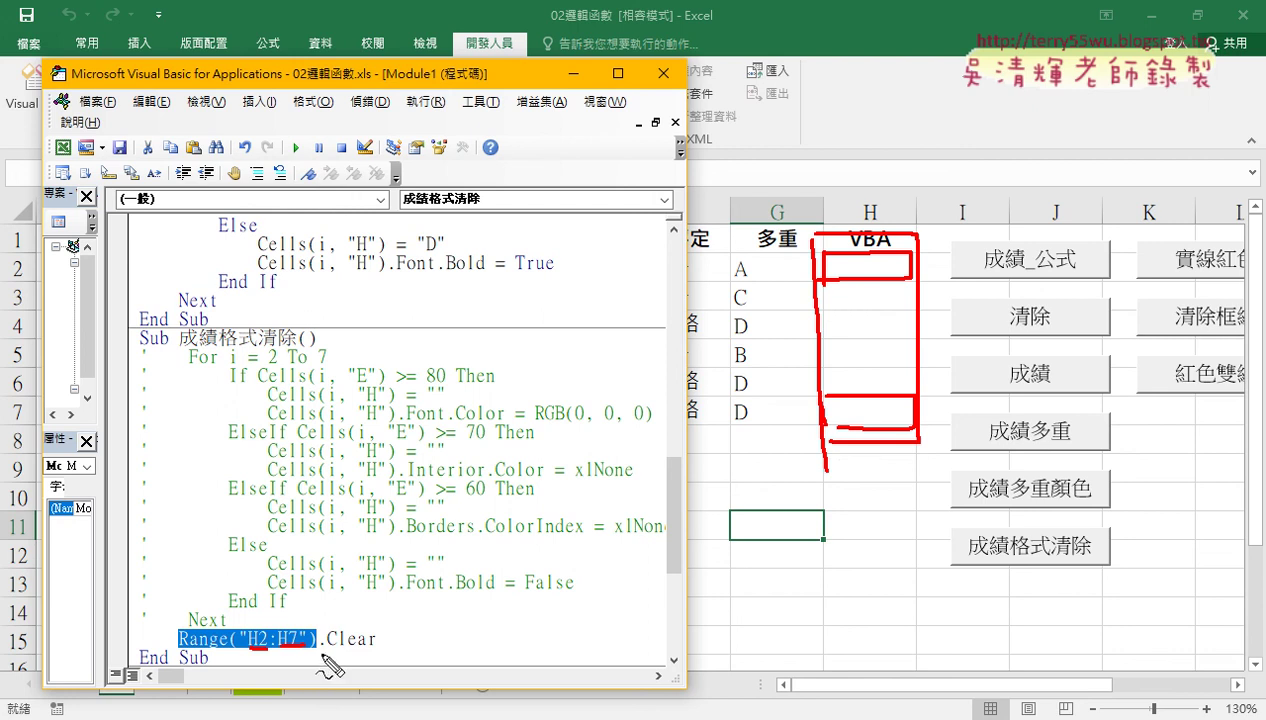
left_click_drag(322, 648, 382, 648)
key("Escape")
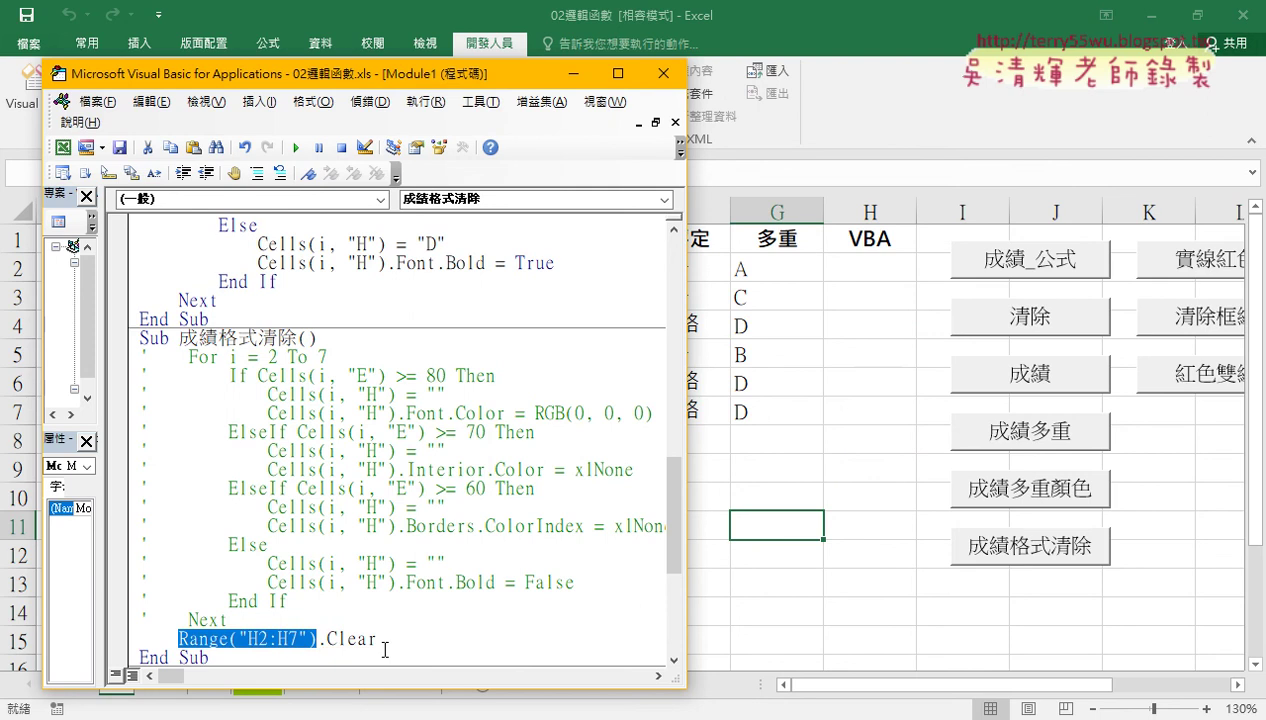
Step: On the worksheet, fill column H with colour-coded grades using 成績多重顏色, then clear them with 成績格式清除
left_click(942, 612)
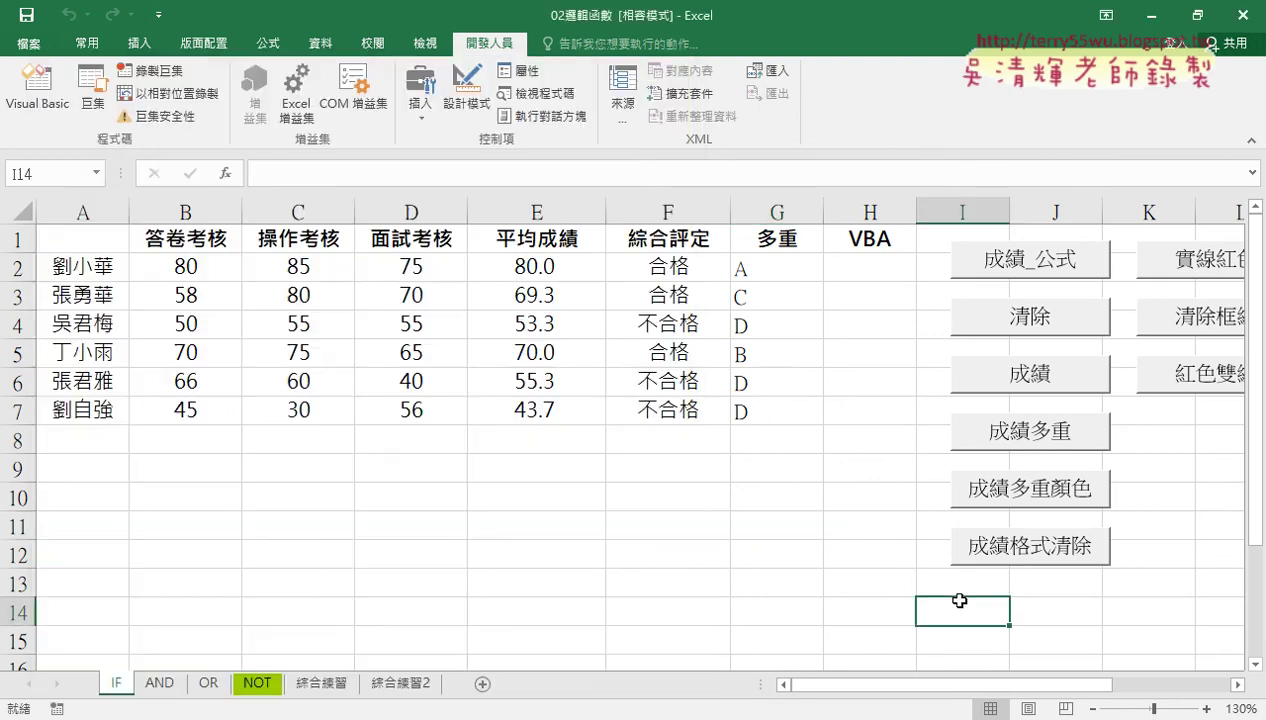
left_click(1043, 497)
left_click(1062, 540)
Step: Zoom the sheet out to 110% so columns A to N fit
left_click(983, 688)
mouse_move(983, 688)
left_mouse_down()
mouse_move(1005, 697)
mouse_move(982, 697)
left_mouse_up()
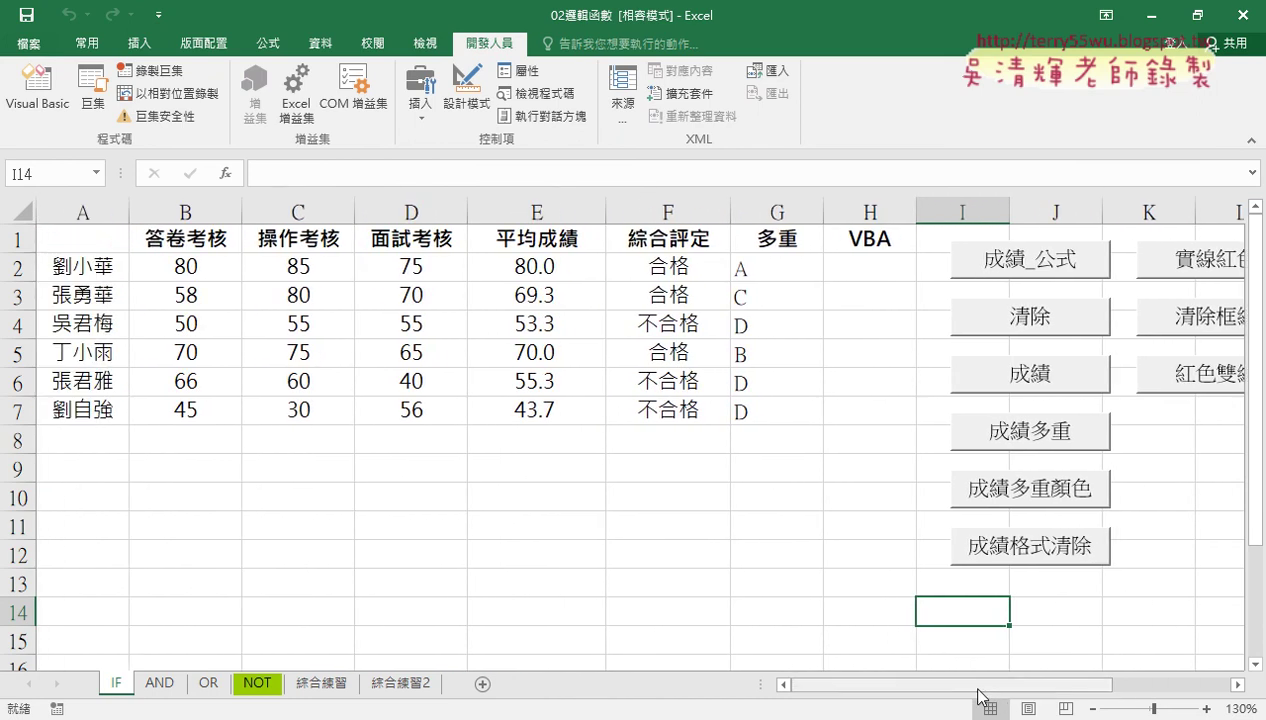
left_click(1095, 709)
left_click(1095, 709)
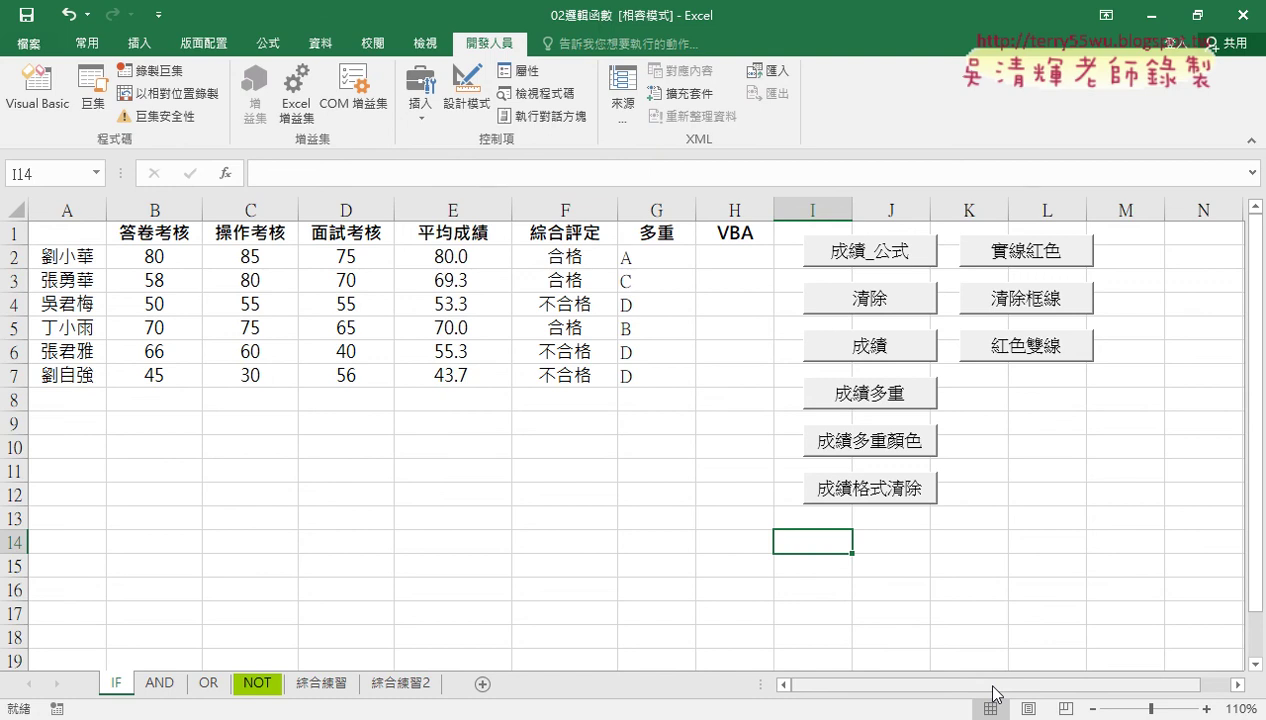
Step: Run the 實線紅色 macro from an empty cell, then select A1:H7 to inspect the red borders
mouse_move(64, 236)
left_mouse_down()
mouse_move(608, 371)
mouse_move(727, 372)
left_mouse_up()
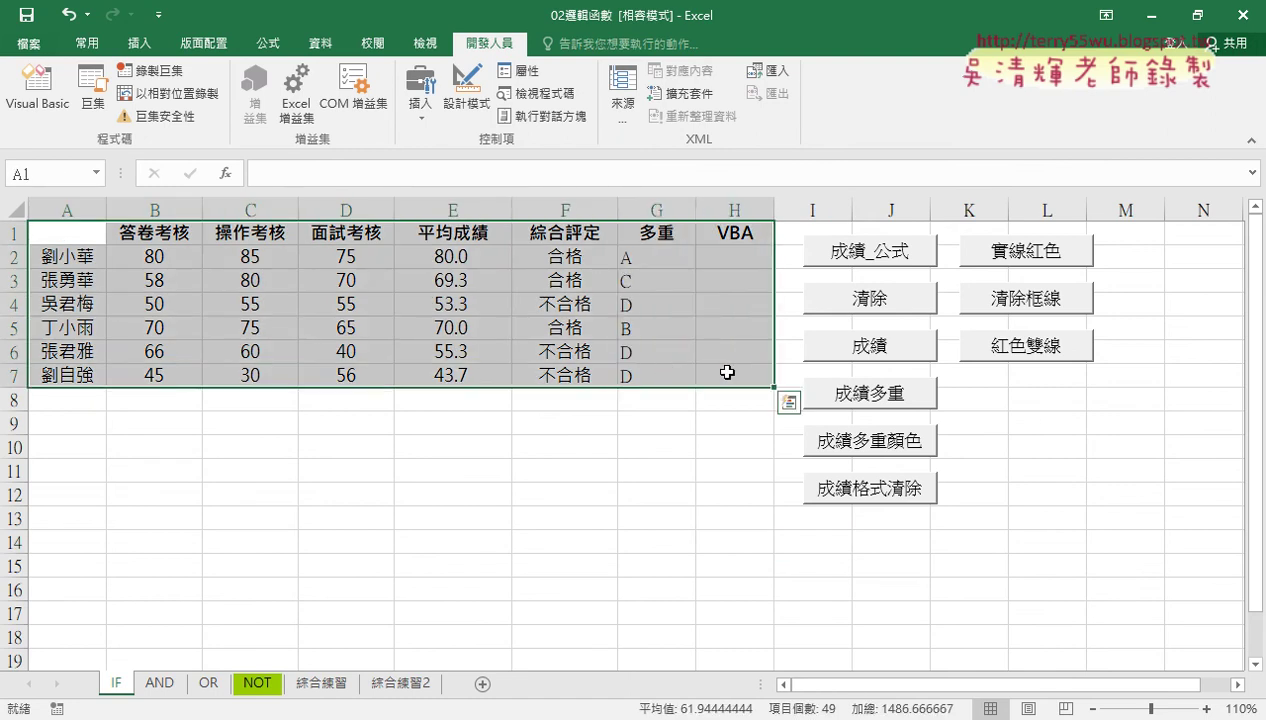
left_click(527, 478)
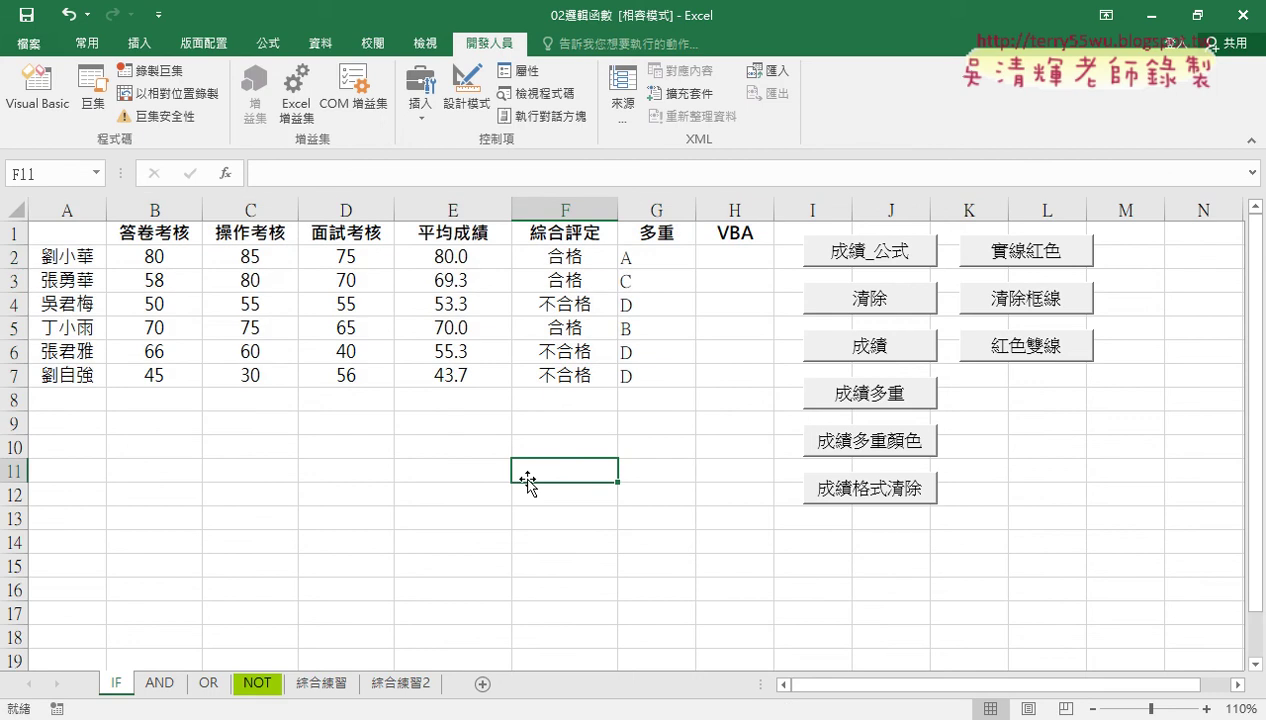
left_click(1033, 262)
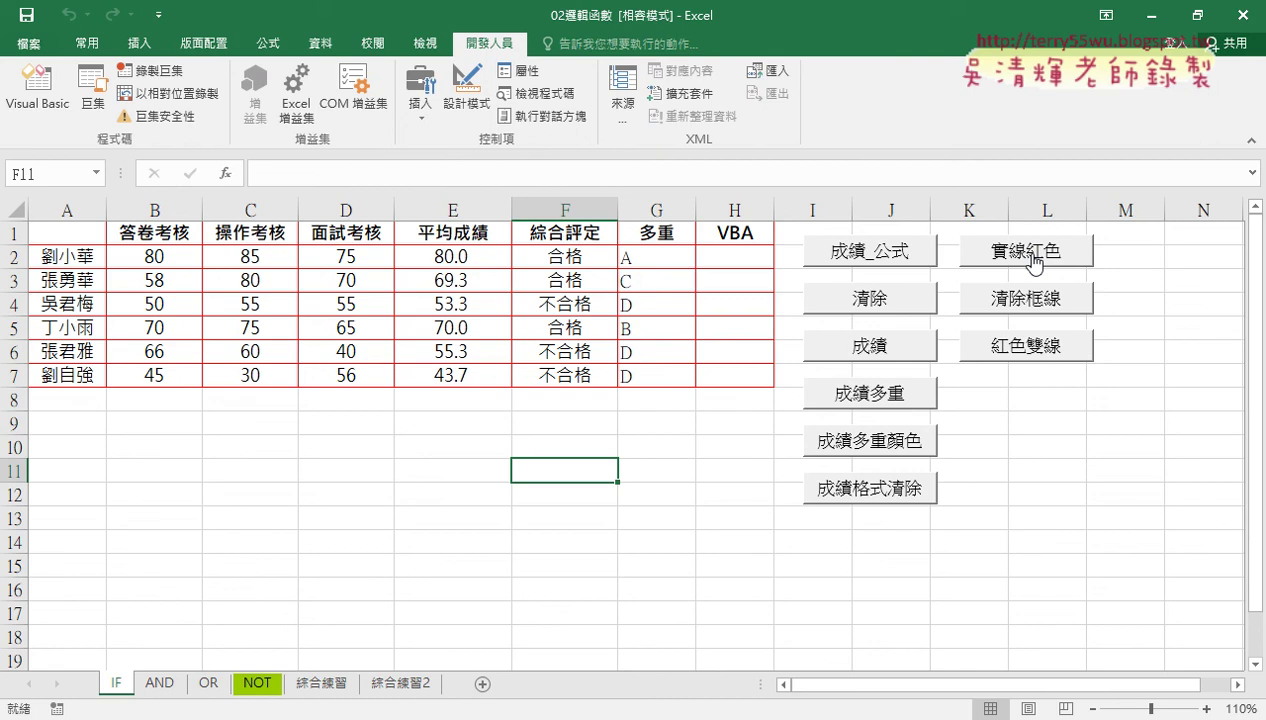
left_click_drag(70, 232, 753, 371)
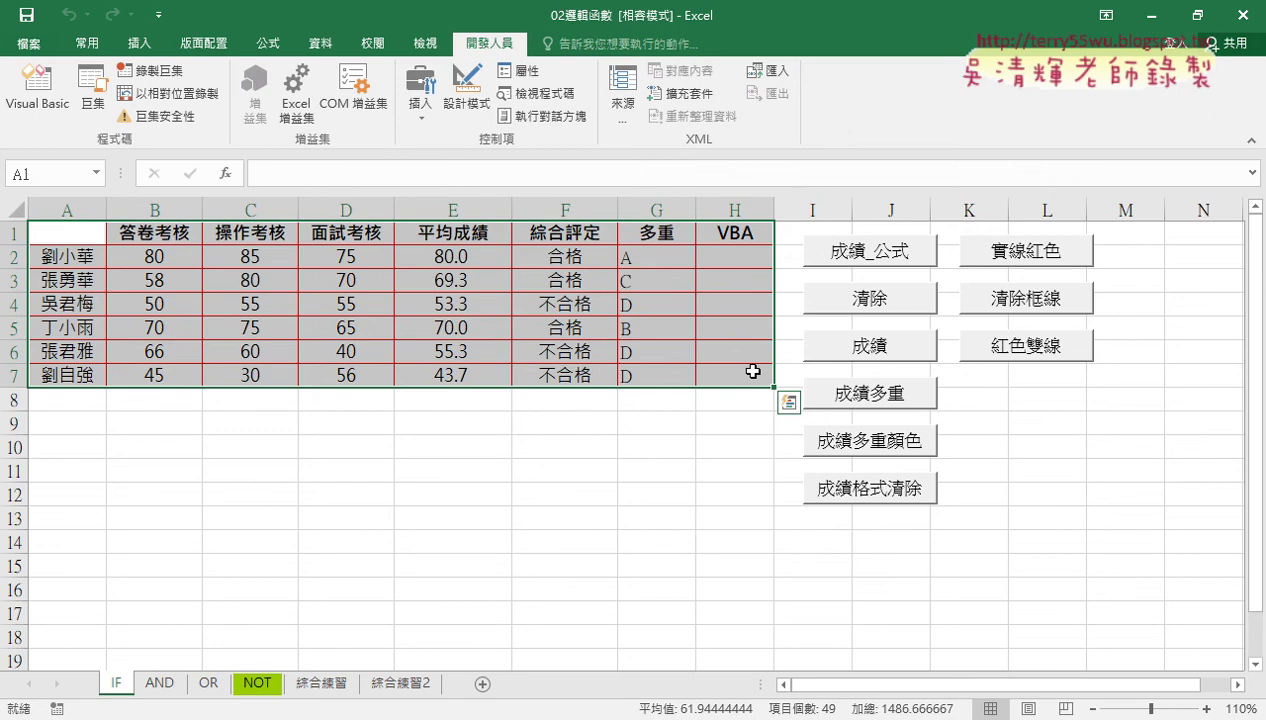
Step: Open the 實線紅色 button's assigned macro code and select its border colour line
right_click(995, 252)
left_click(1063, 417)
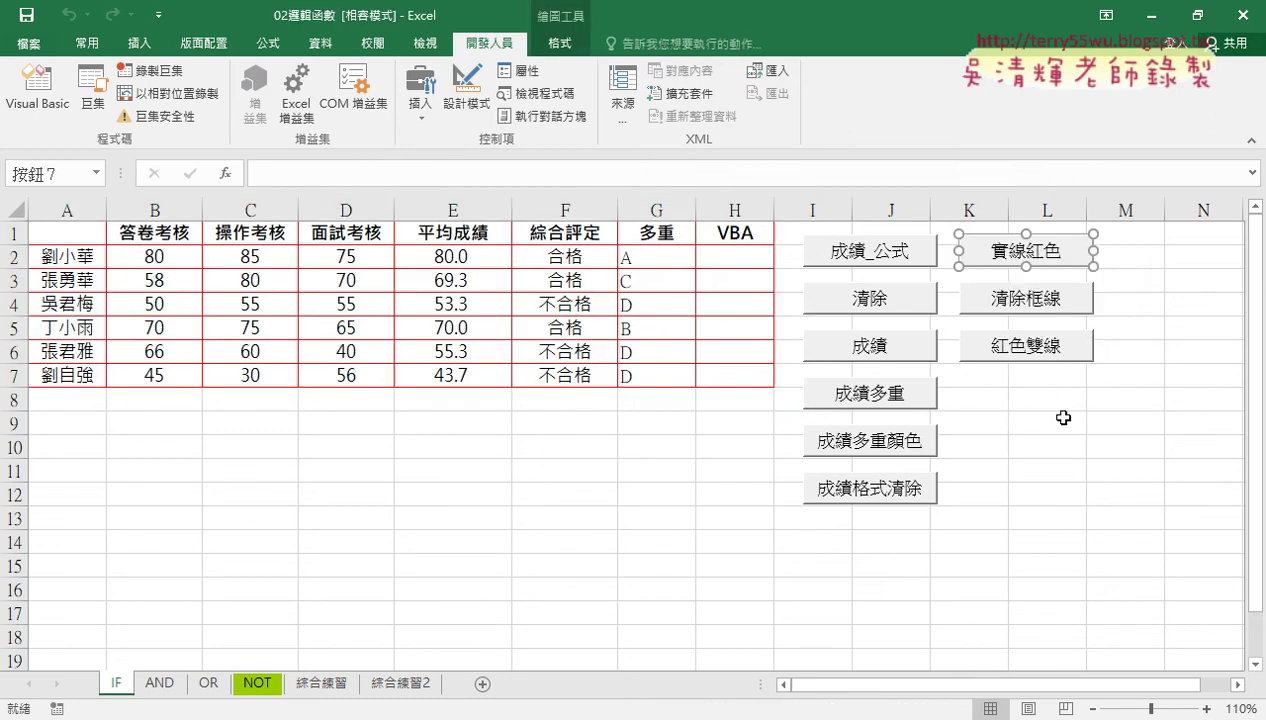
left_click(1200, 268)
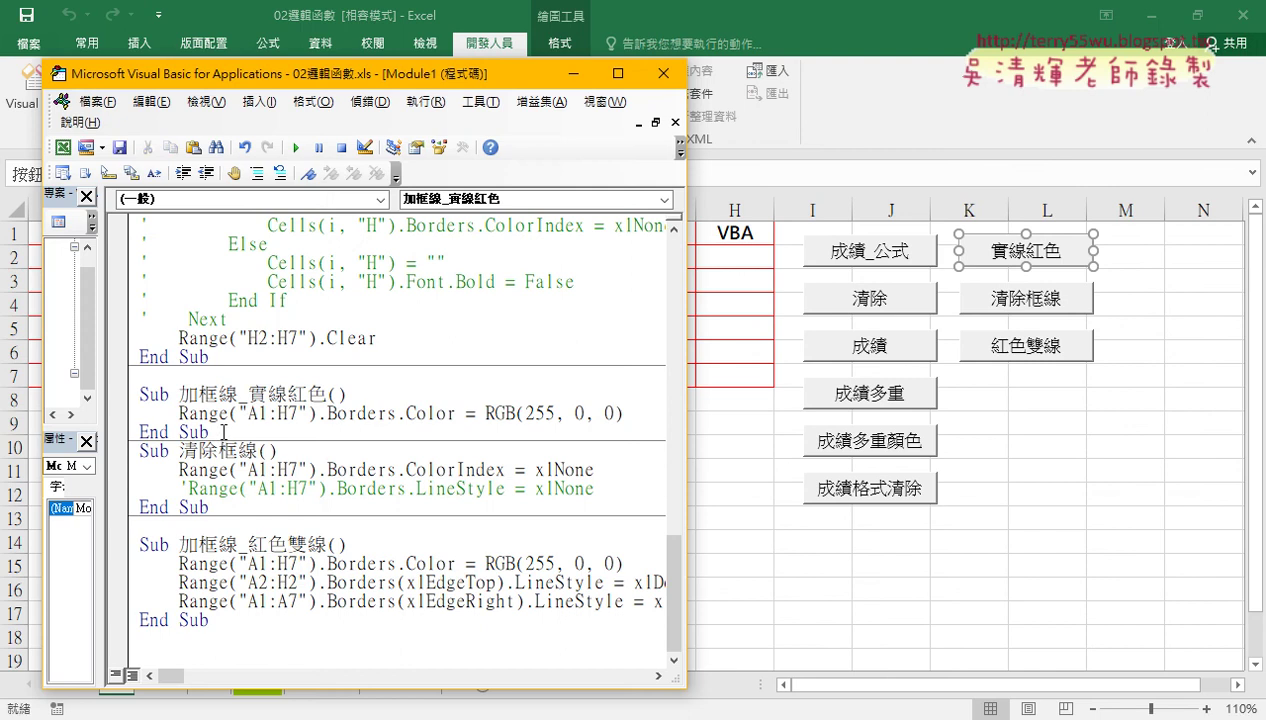
left_click_drag(178, 413, 624, 413)
left_click(534, 358)
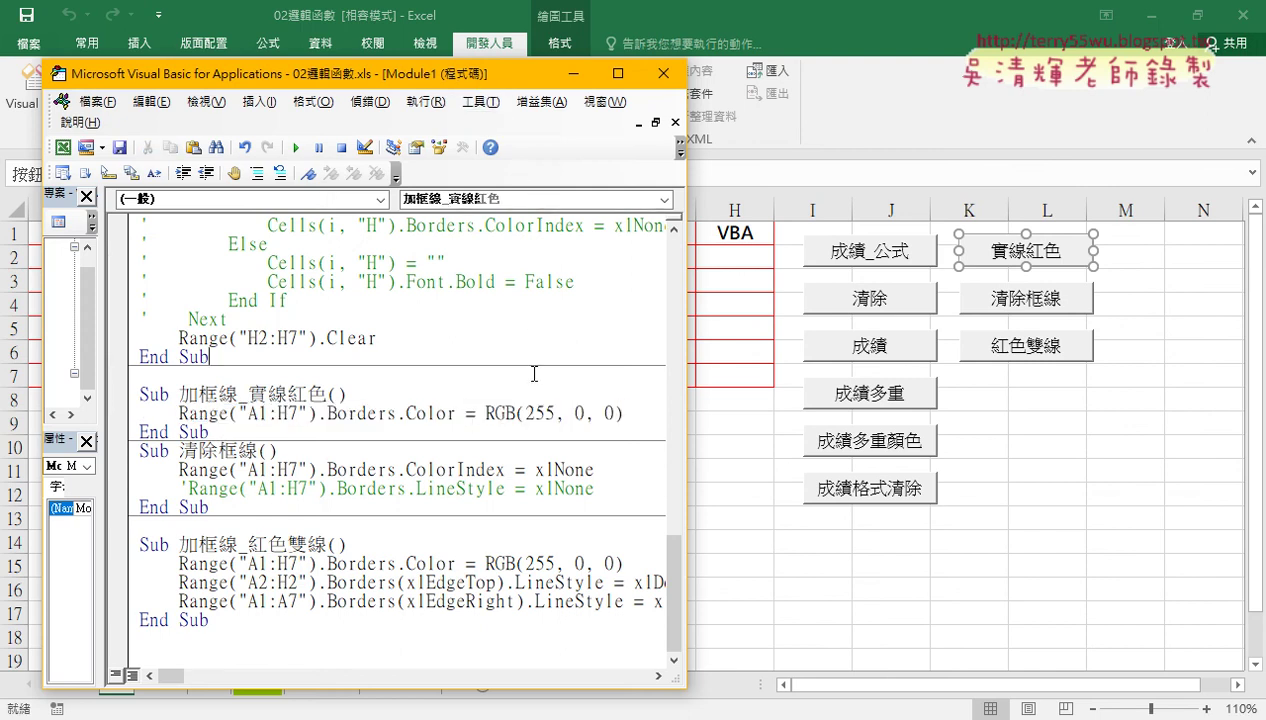
left_click_drag(624, 413, 185, 415)
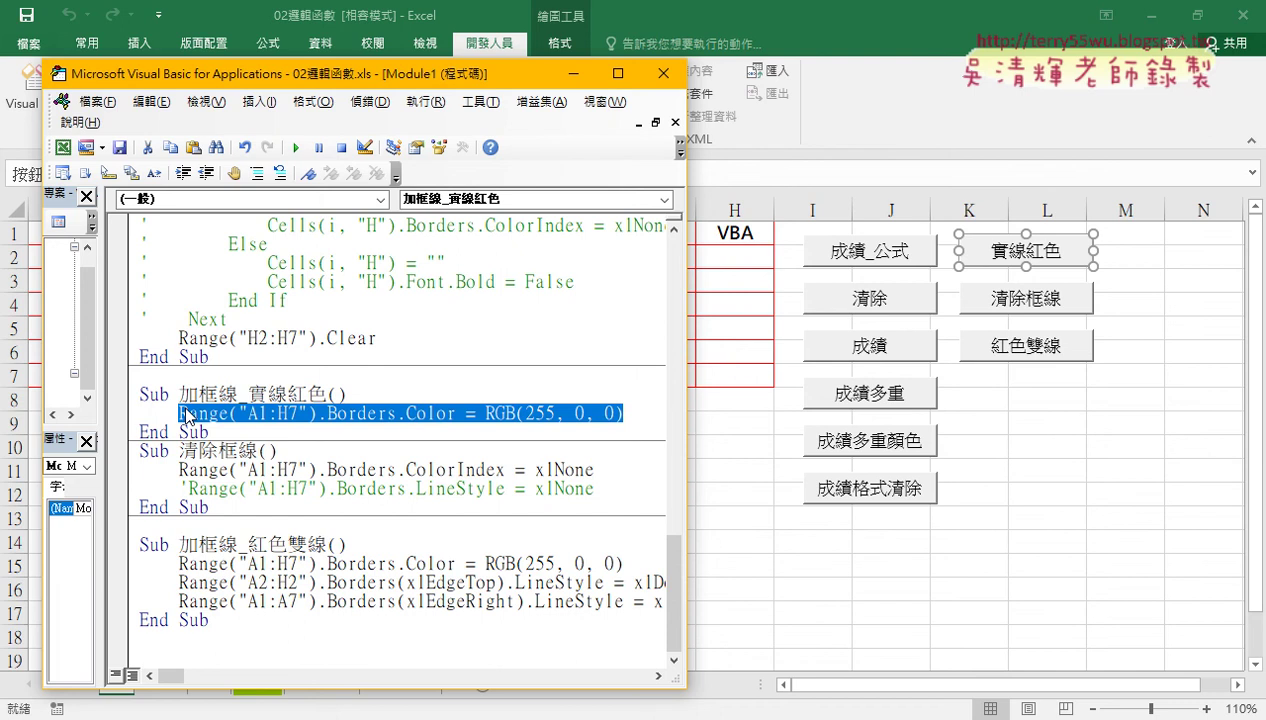
Step: Retype the part after Range("A1:H7") as .Borders.Color = RGB(255,0,0)
left_click(350, 410)
left_click_drag(316, 411, 660, 411)
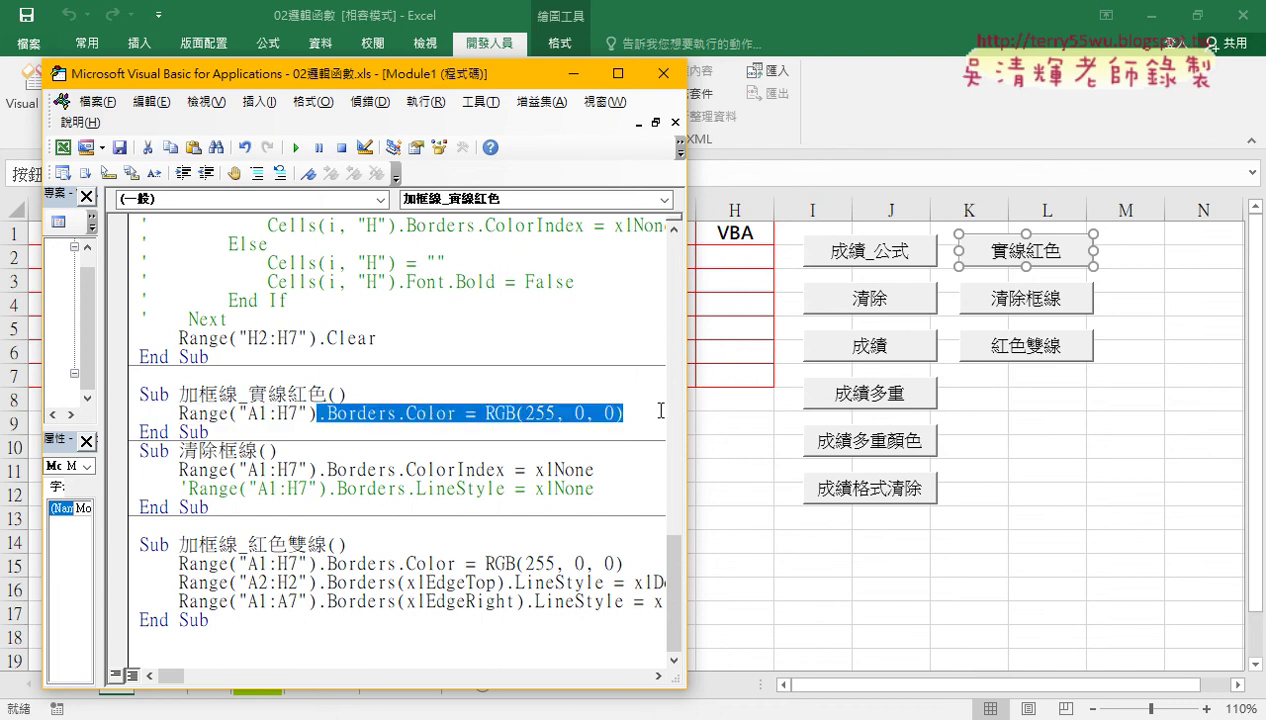
type(".")
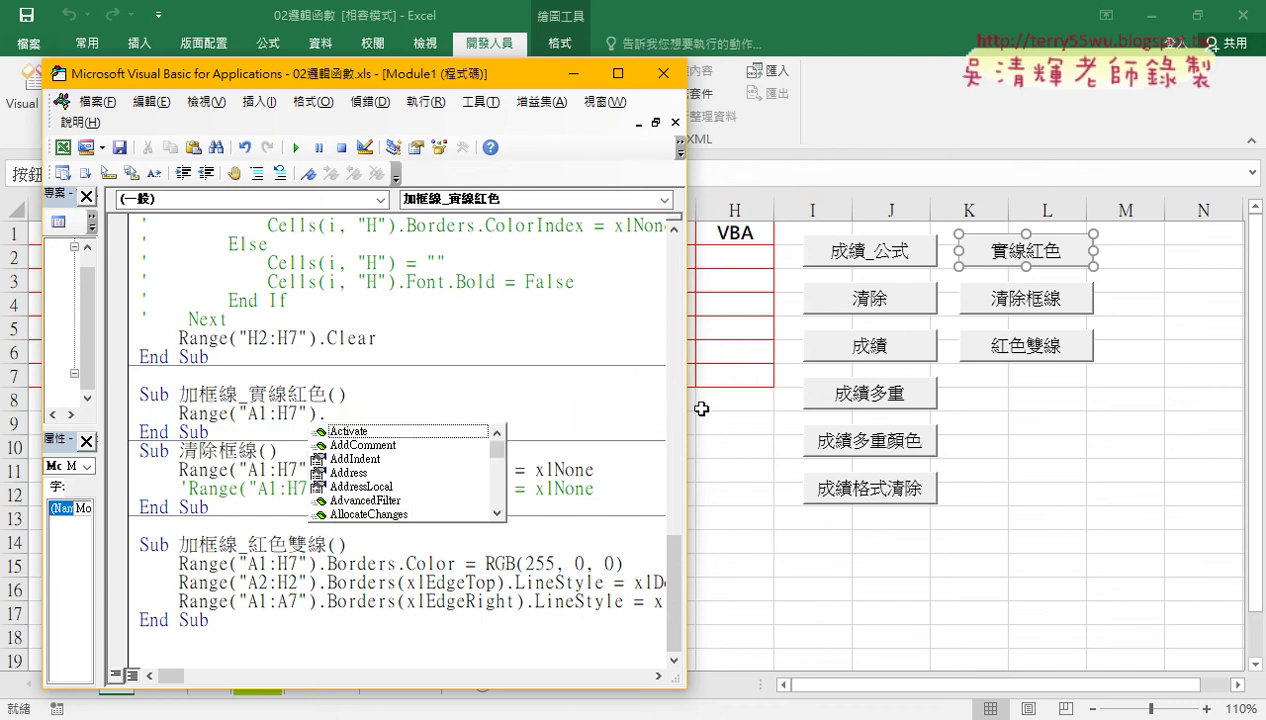
type("B")
key("Down")
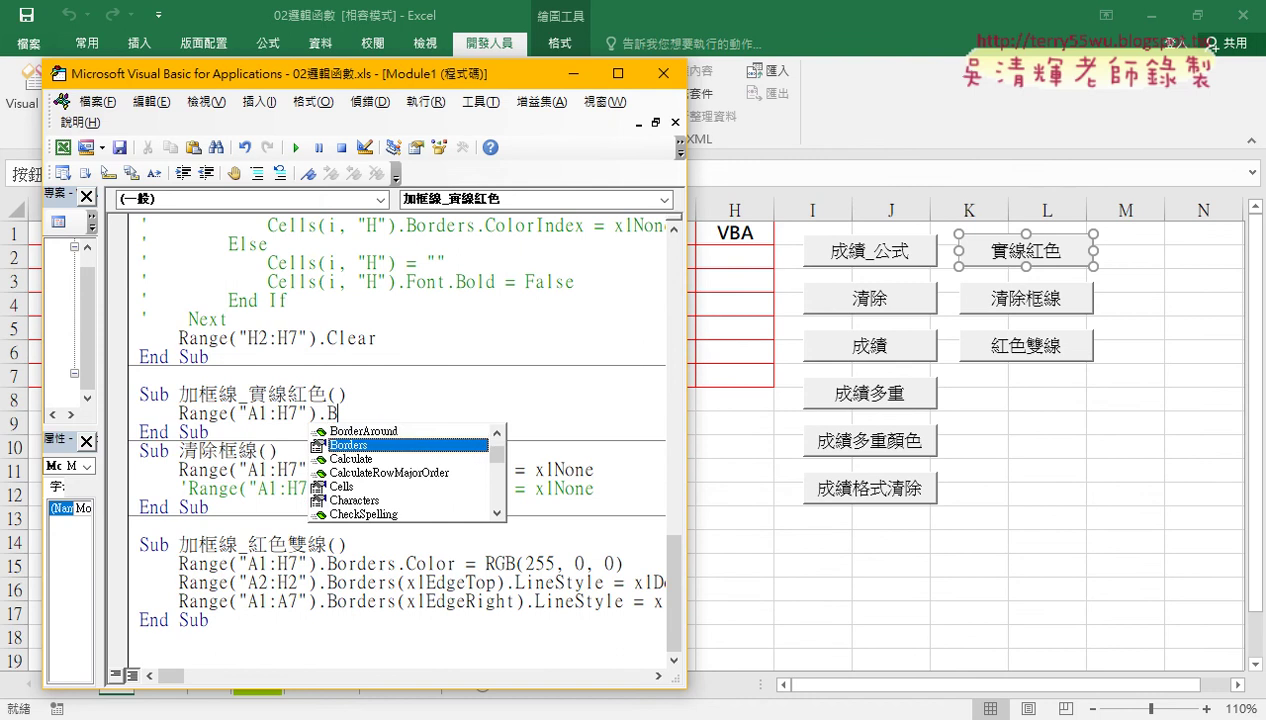
key("Tab")
type(".")
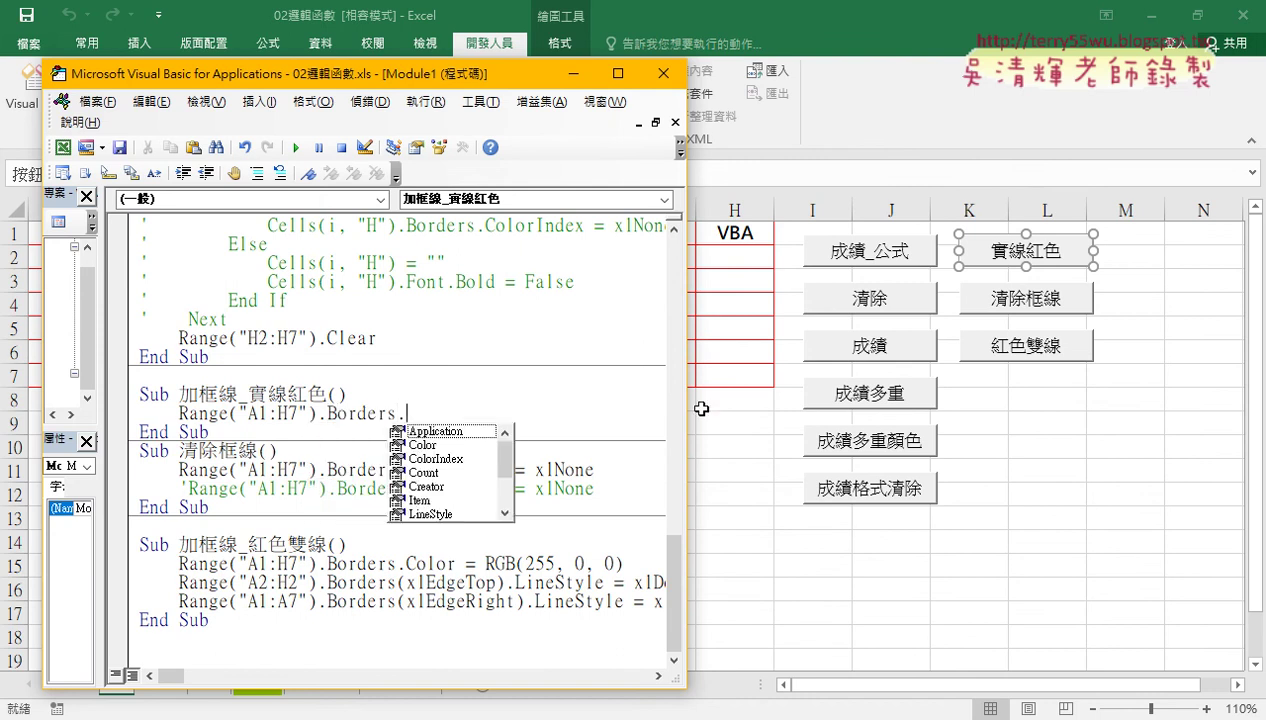
type("Color ")
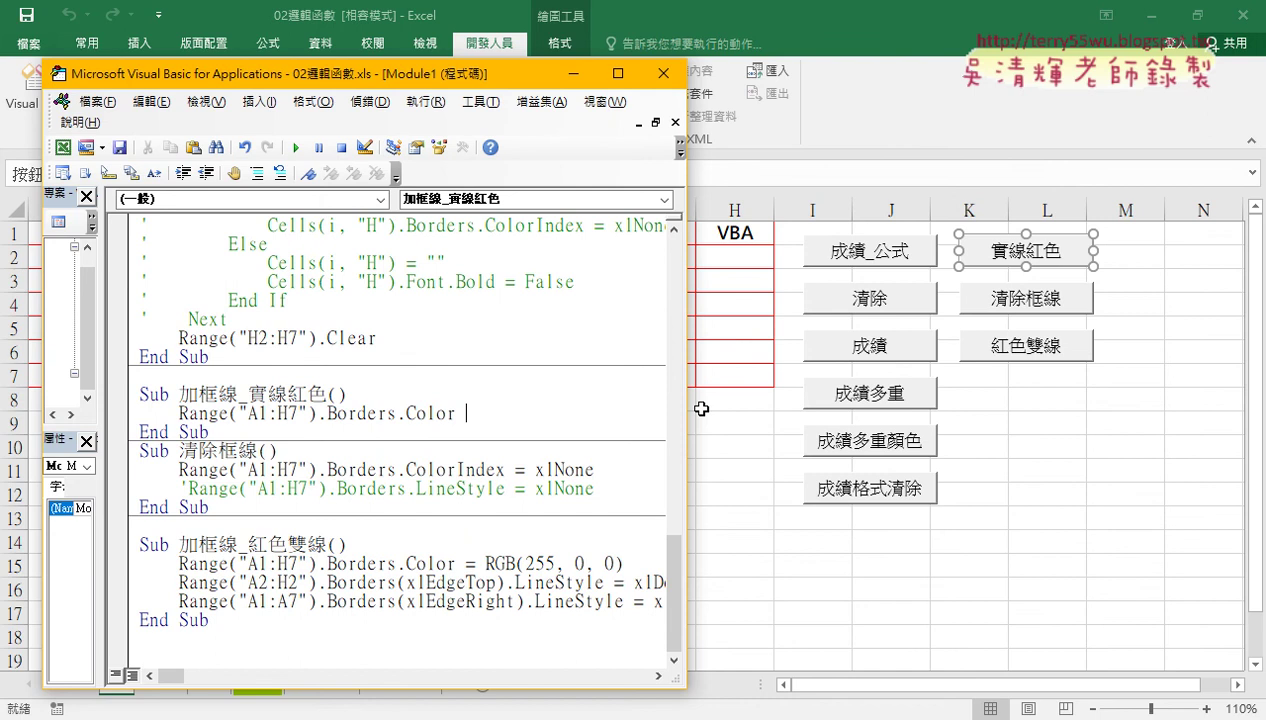
type("=rgb")
type("(255")
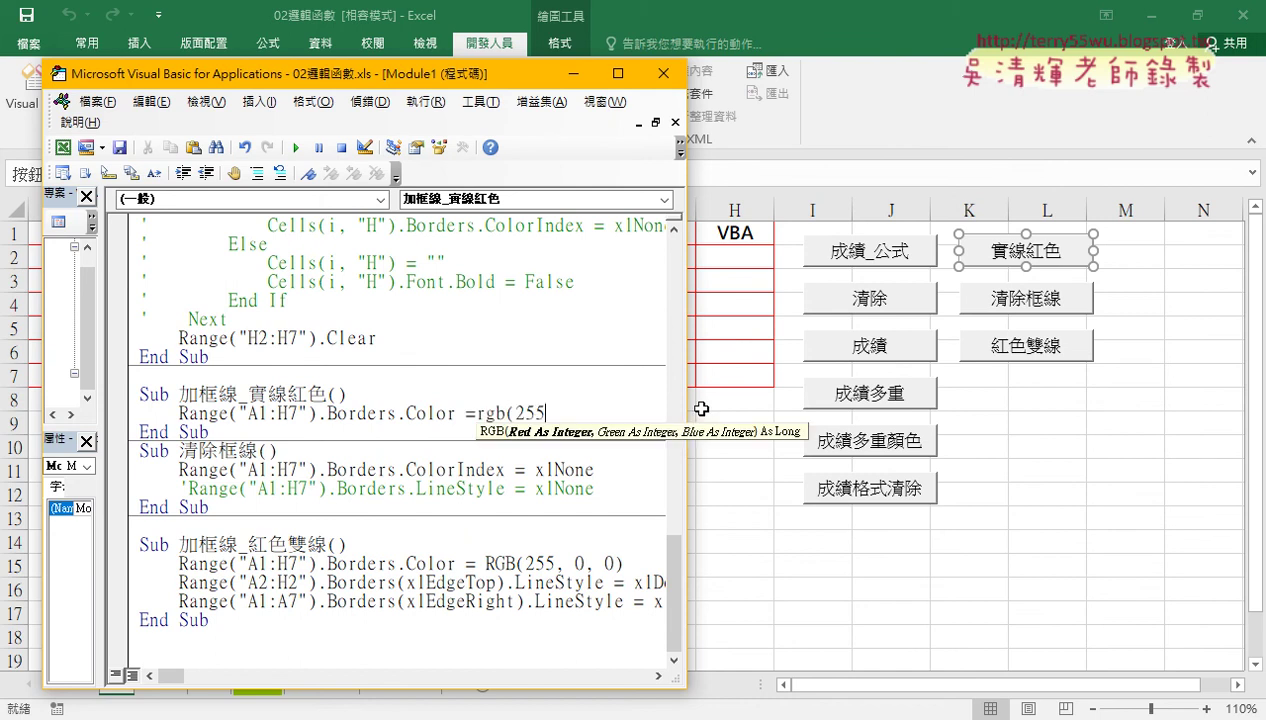
type(",0,0")
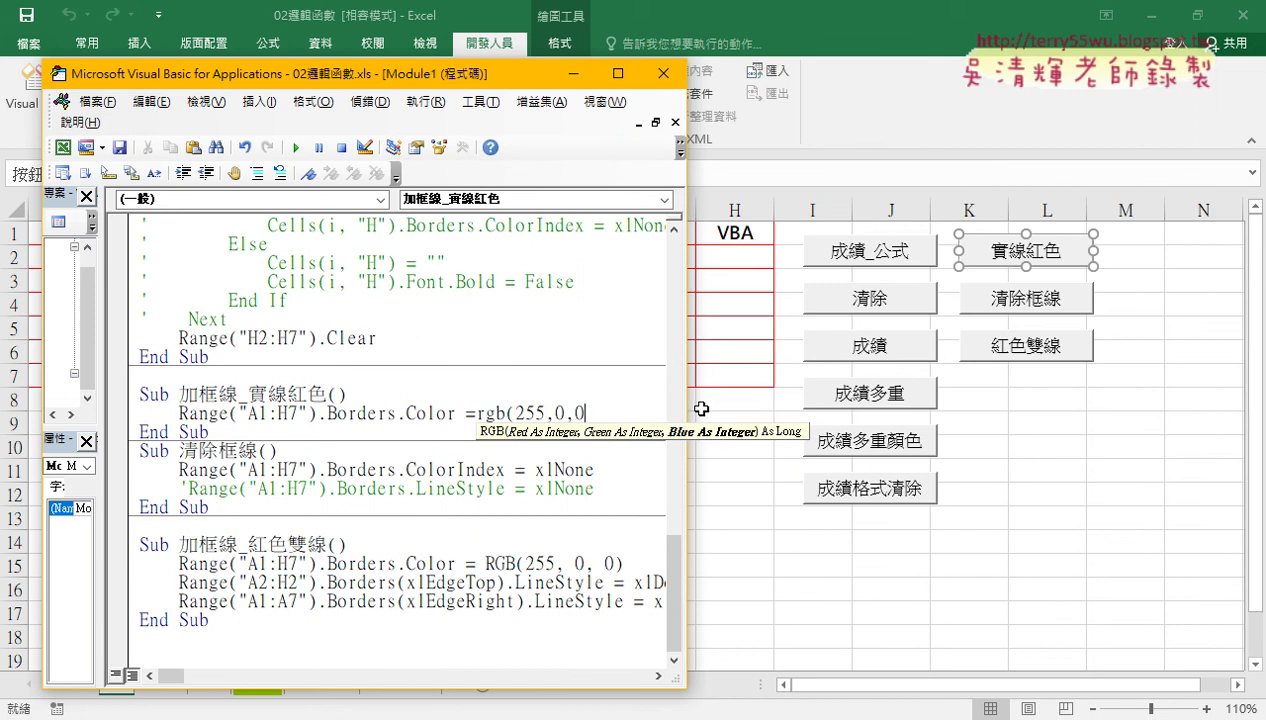
type(")")
Step: Highlight ColorIndex = xlNone in the 清除框線 border-clearing code
left_click(567, 490)
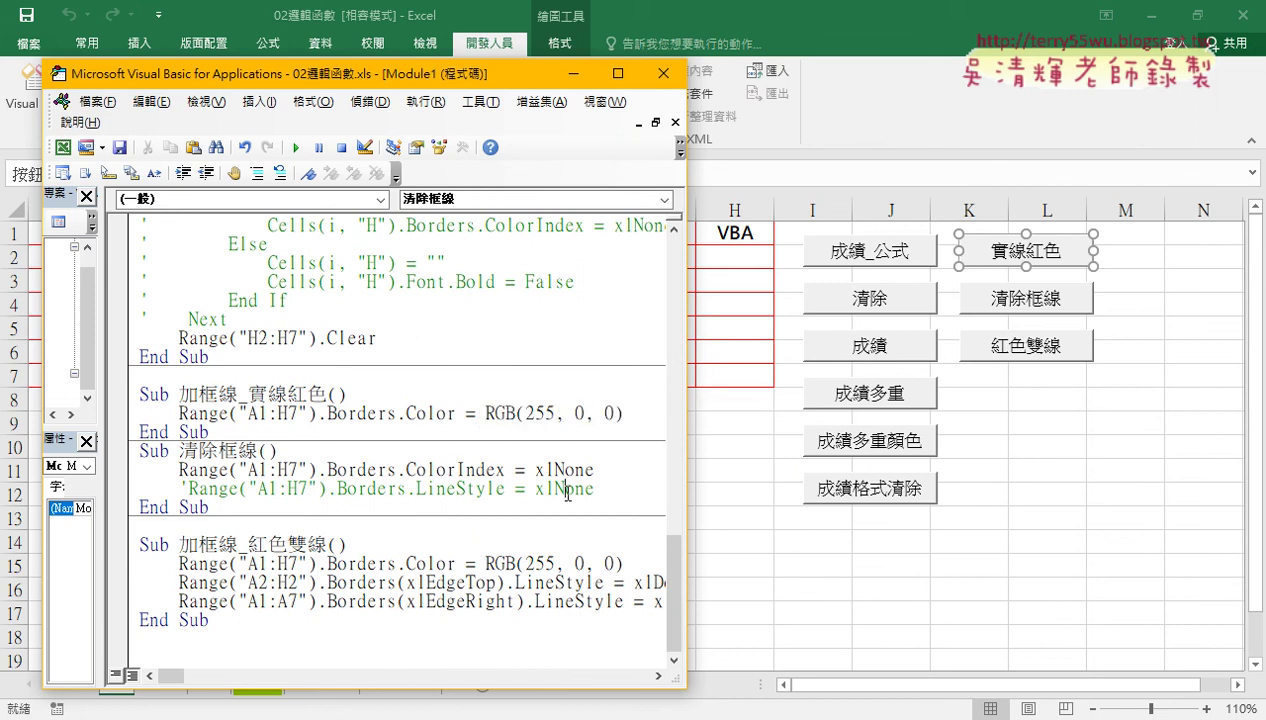
left_click(597, 470)
left_click_drag(598, 470, 405, 470)
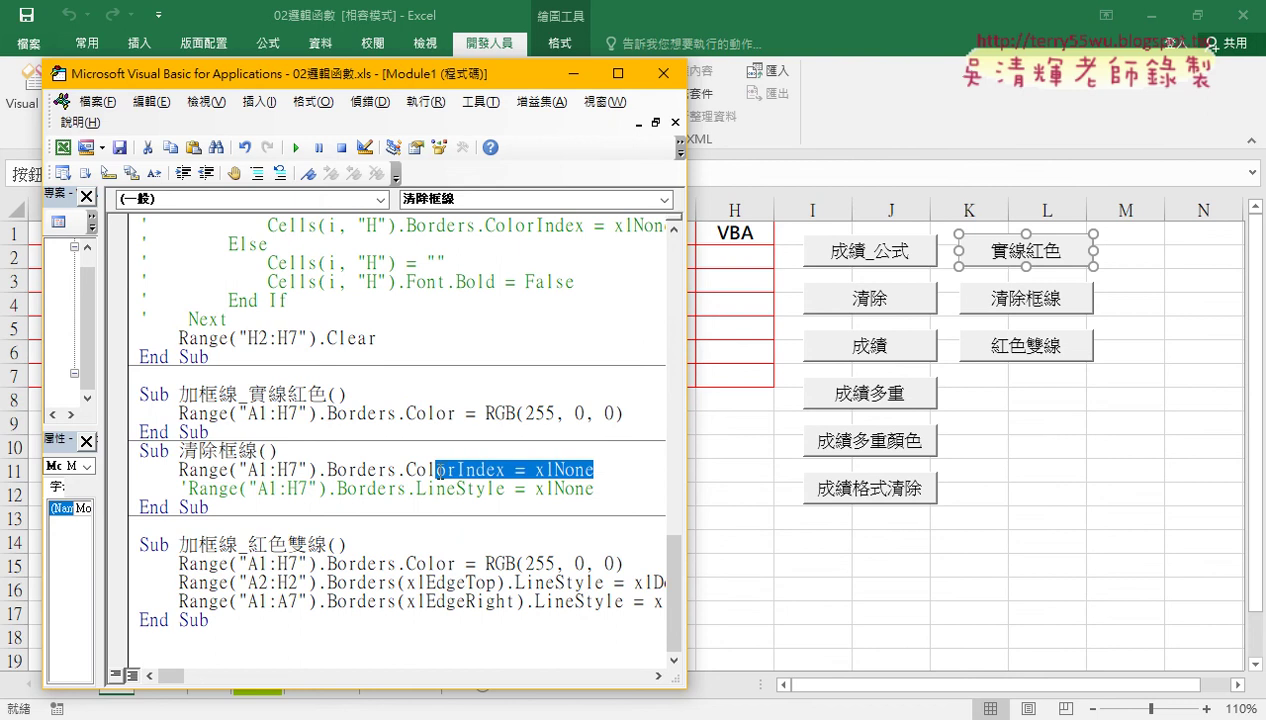
Step: Highlight the A1:H7 range reference, then press 清除框線 on the sheet to remove the red borders
left_click(520, 470)
left_click_drag(180, 470, 604, 470)
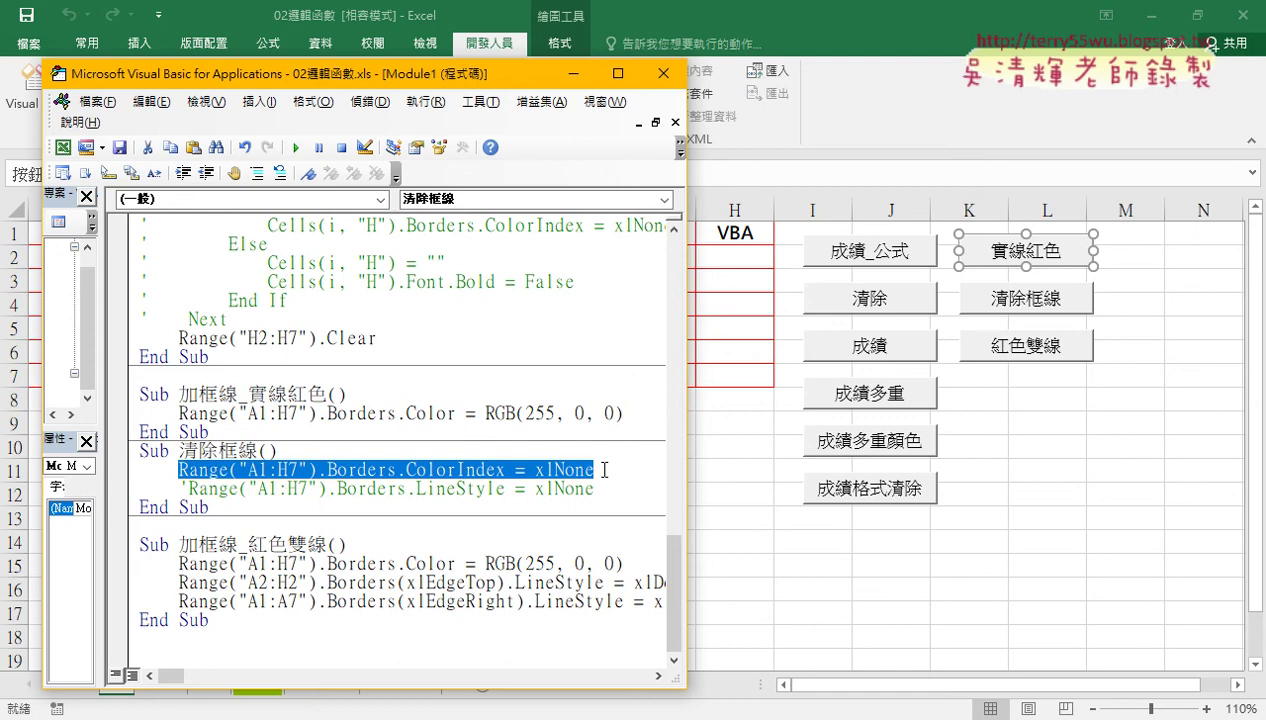
left_click(1124, 448)
left_click(1022, 310)
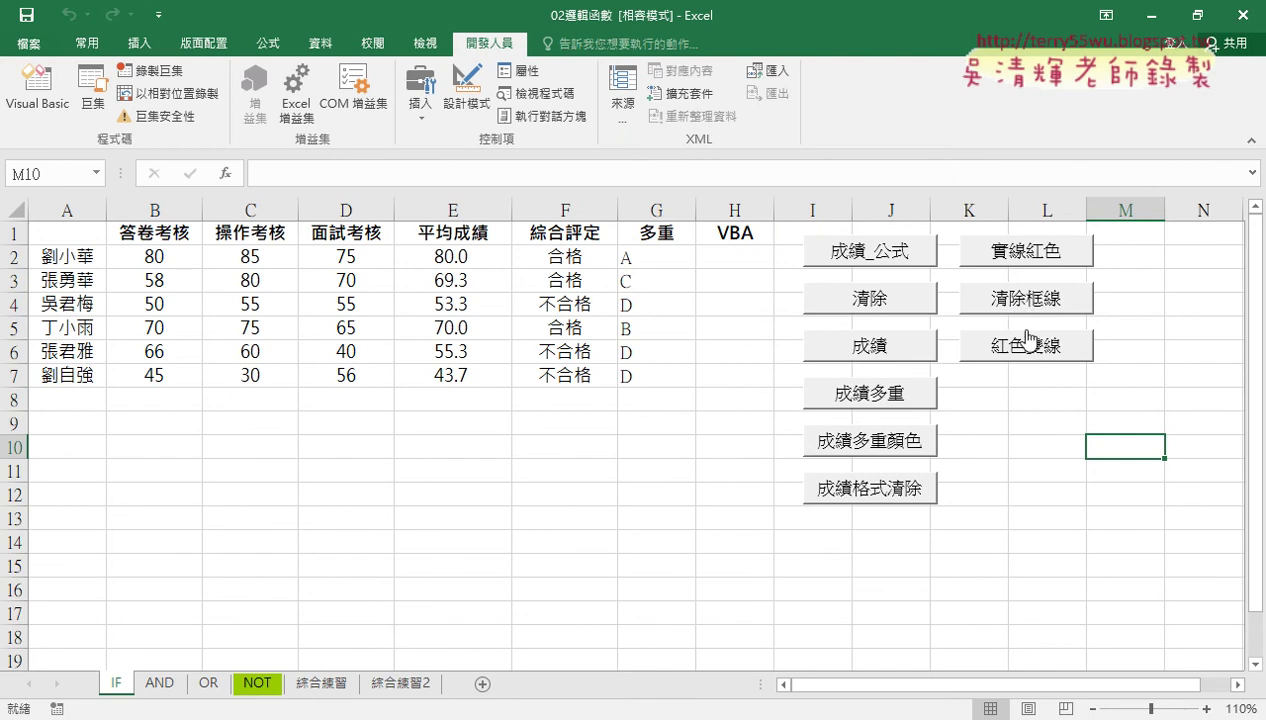
Step: Apply 實線紅色, then 紅色雙線 double lines, then 實線紅色 again, and select header row A1:H1
left_click(993, 264)
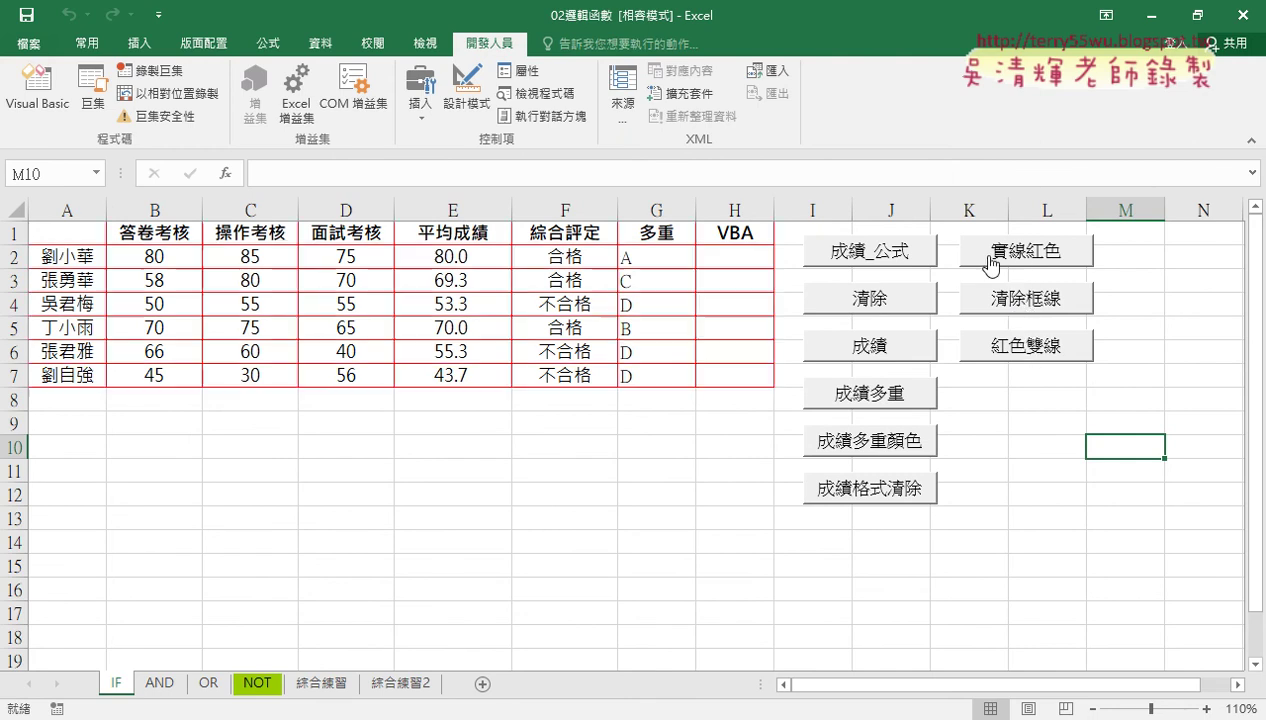
left_click(1022, 350)
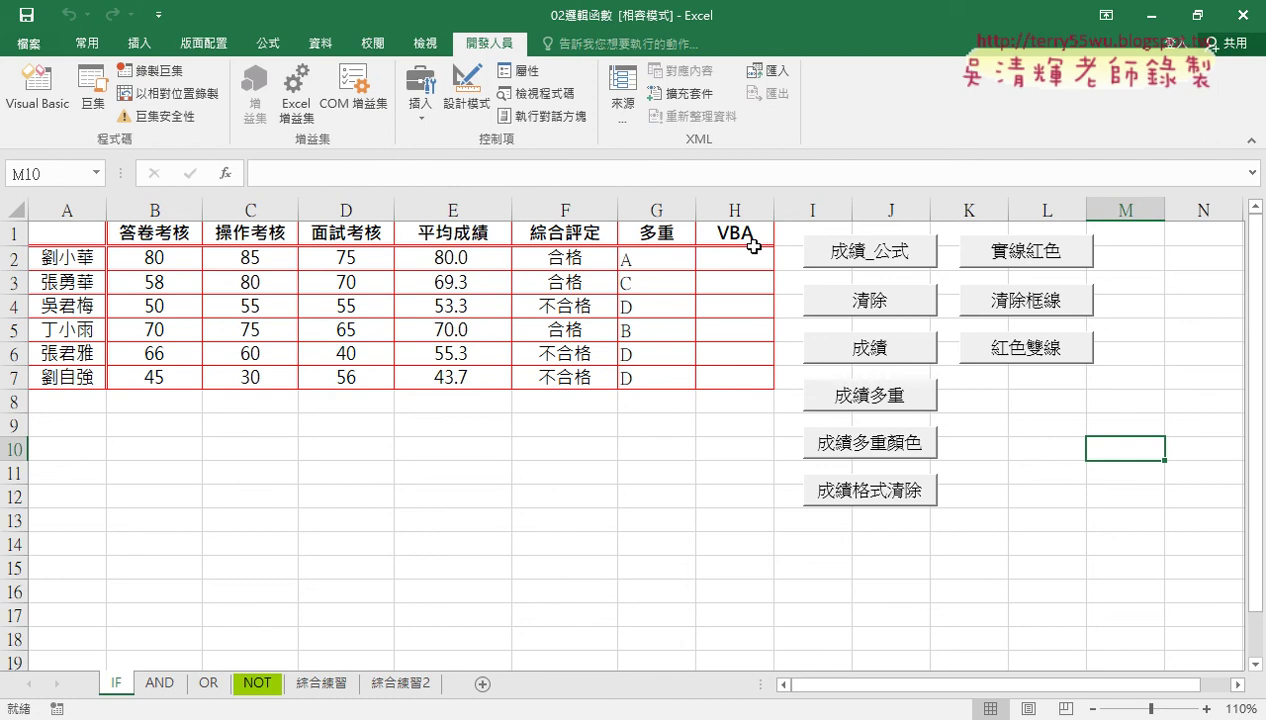
left_click(1018, 252)
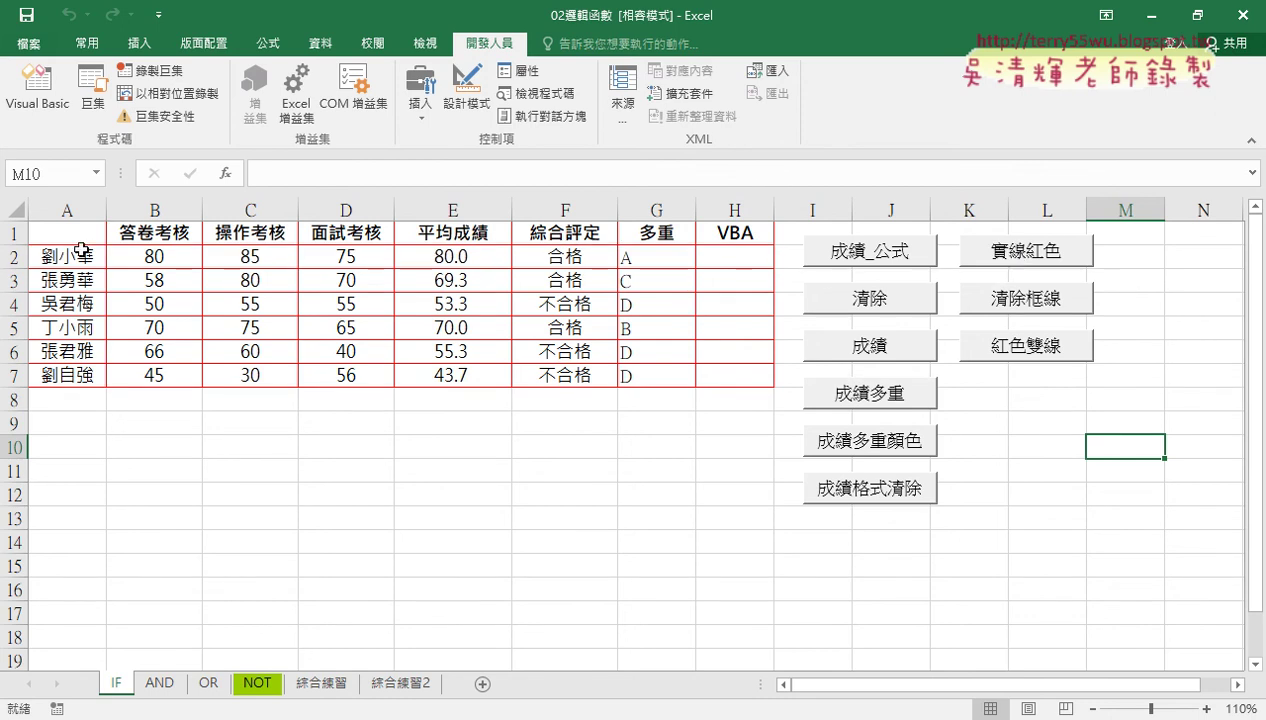
left_click_drag(53, 235, 726, 233)
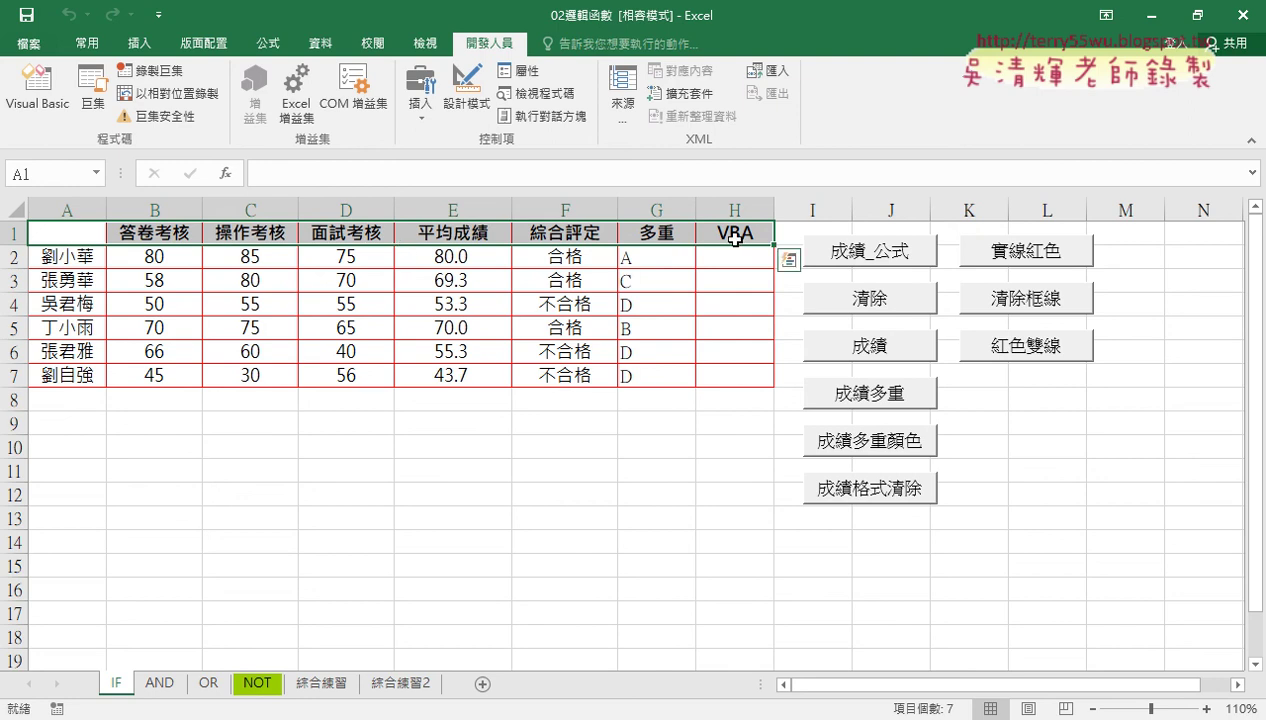
left_click_drag(66, 233, 60, 375)
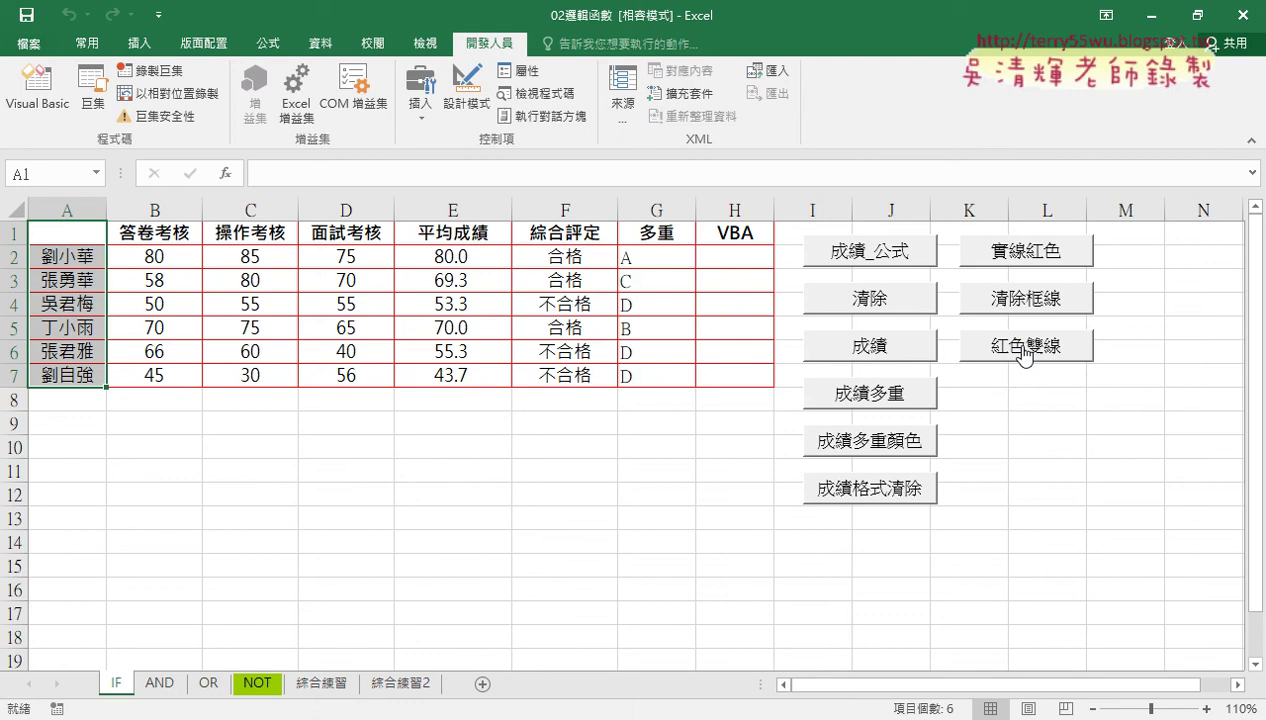
left_click(1025, 347)
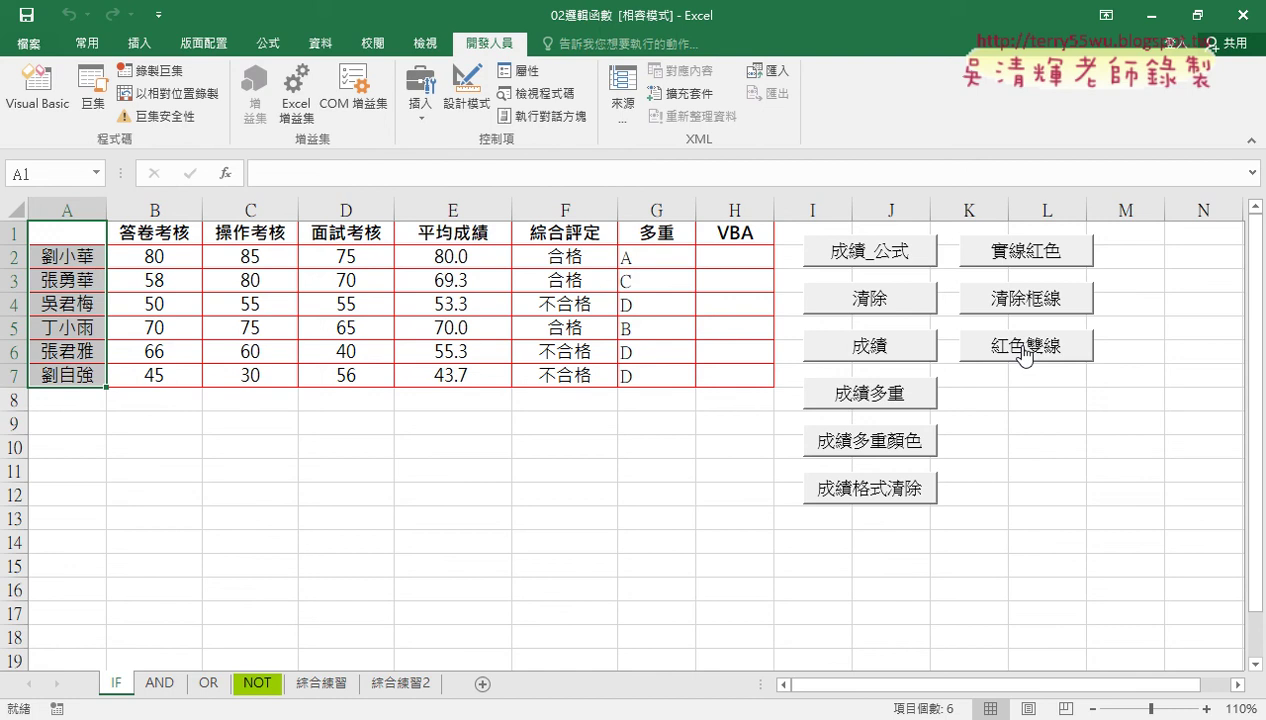